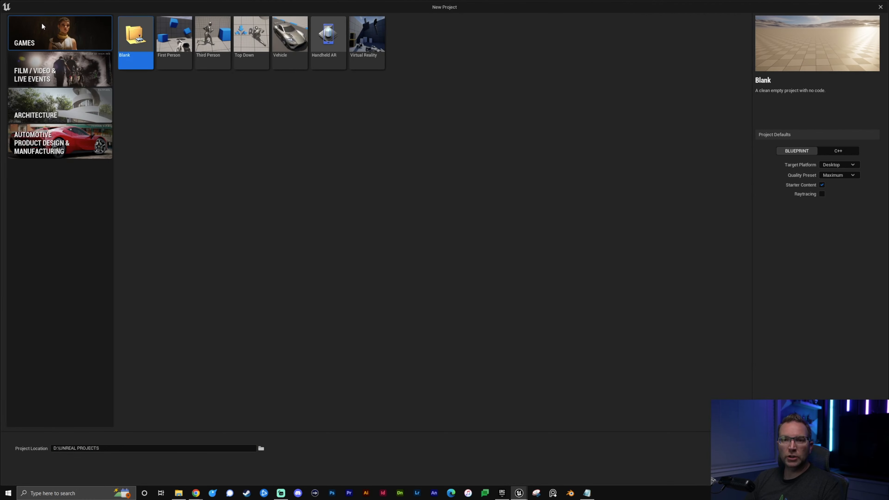
Choose the Third Person games template and enable Raytracing in the project defaults
click(212, 42)
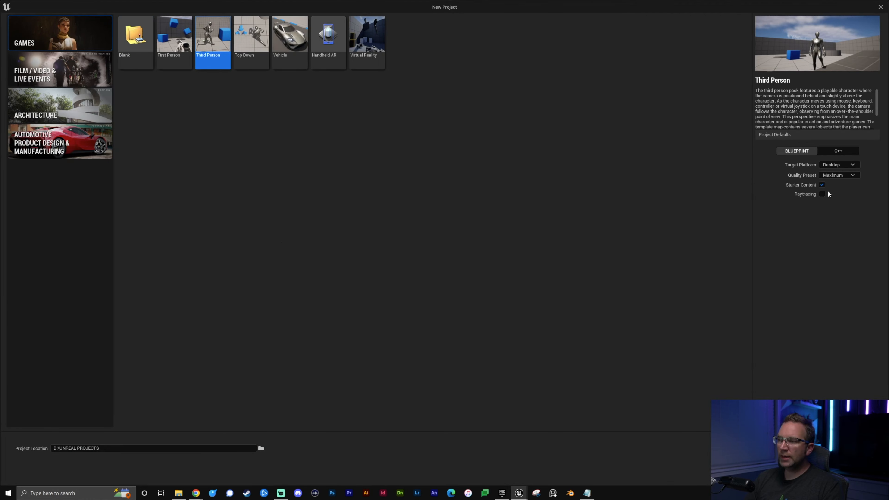
click(821, 194)
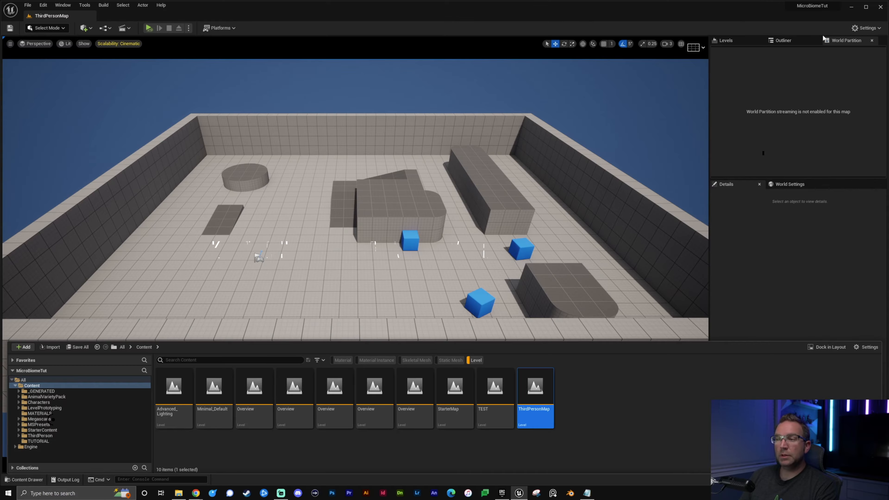
Check the project's plugins by searching for "hdri" and "modeling"
click(864, 29)
click(877, 63)
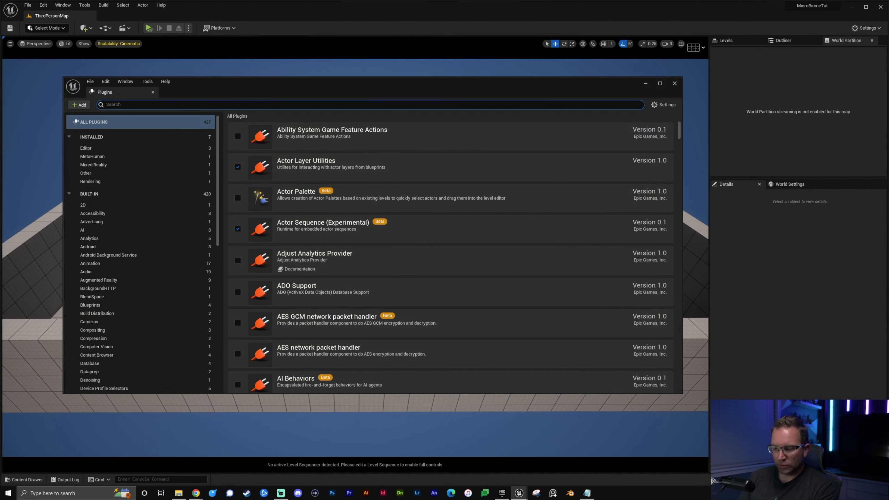
text(hdri)
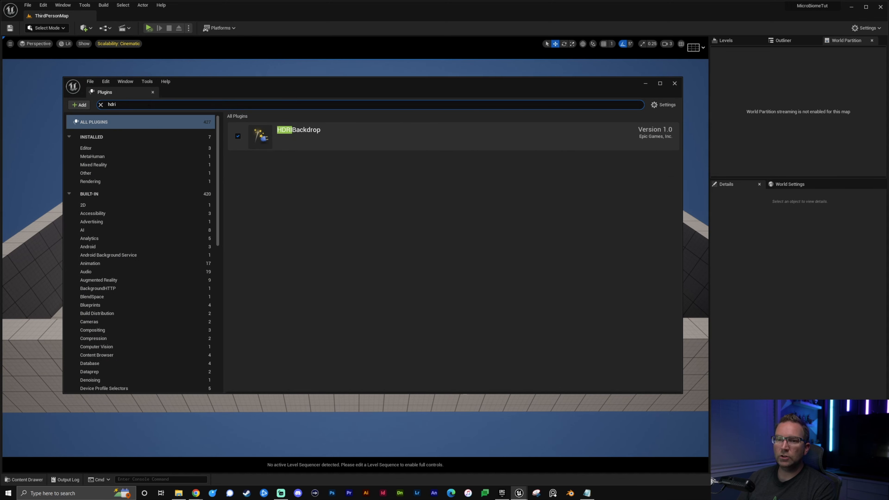
drag(121, 104, 90, 104)
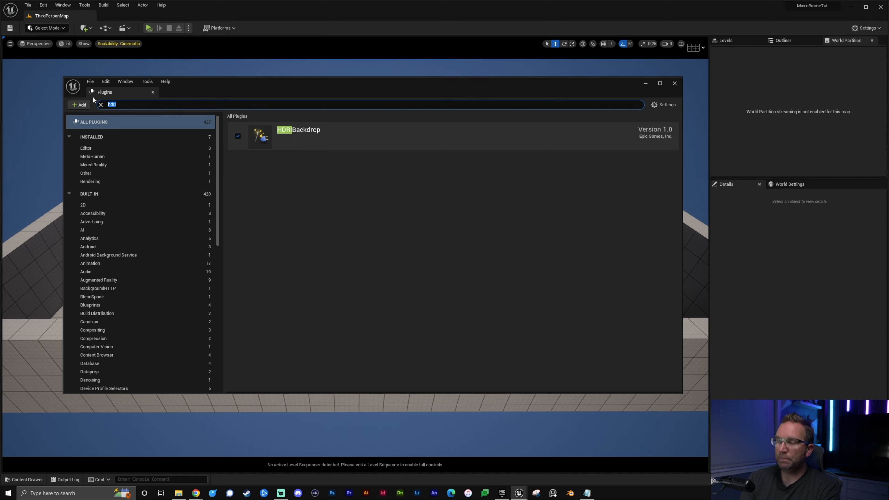
text(modeling)
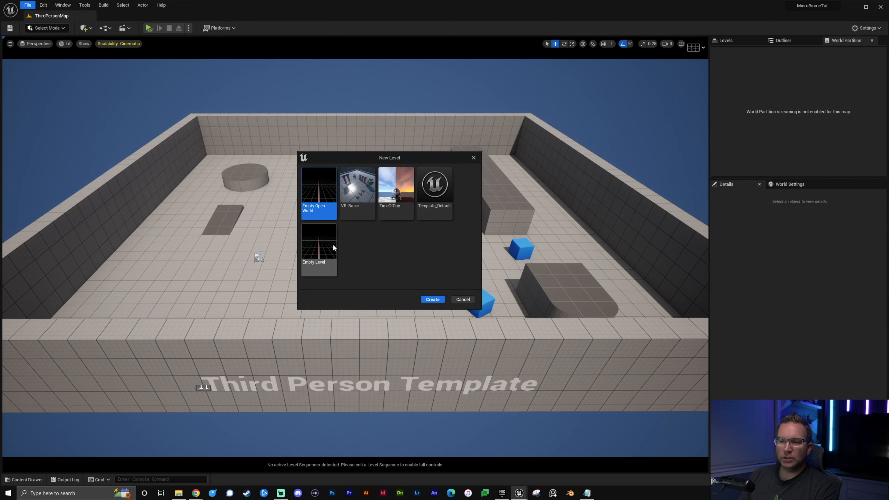
Create a new level from the Empty Level template
click(333, 244)
click(432, 299)
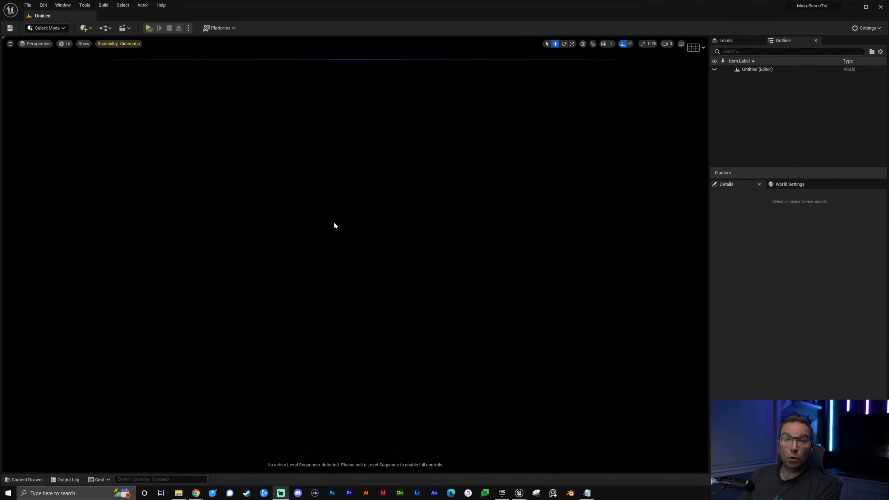
Add an HDRI Backdrop and a Plane shape to the empty level
click(86, 28)
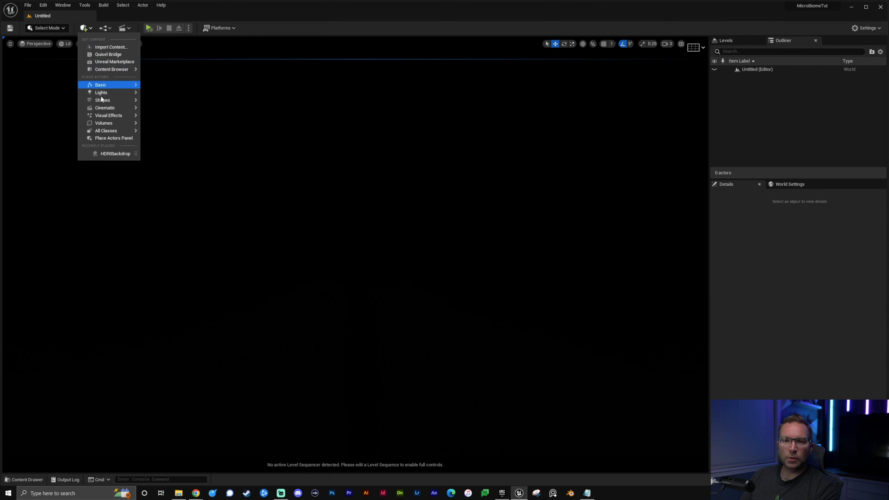
mouse_move(112, 93)
click(178, 134)
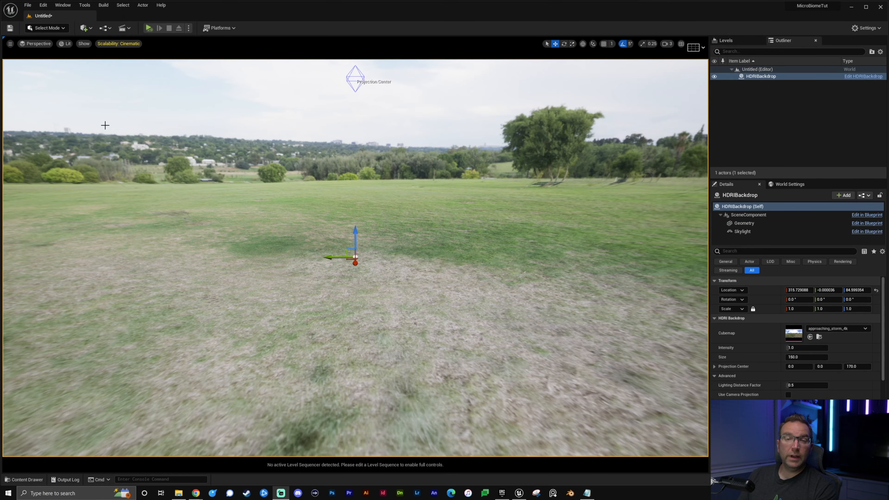
click(89, 30)
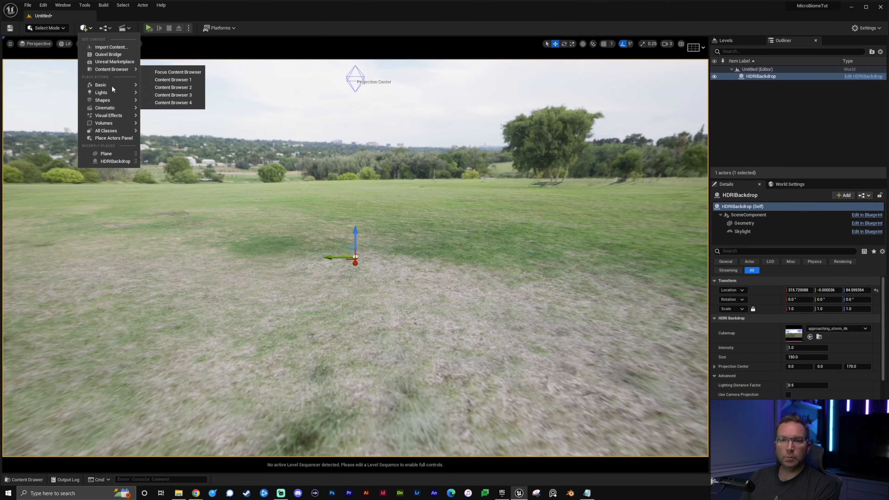
click(200, 135)
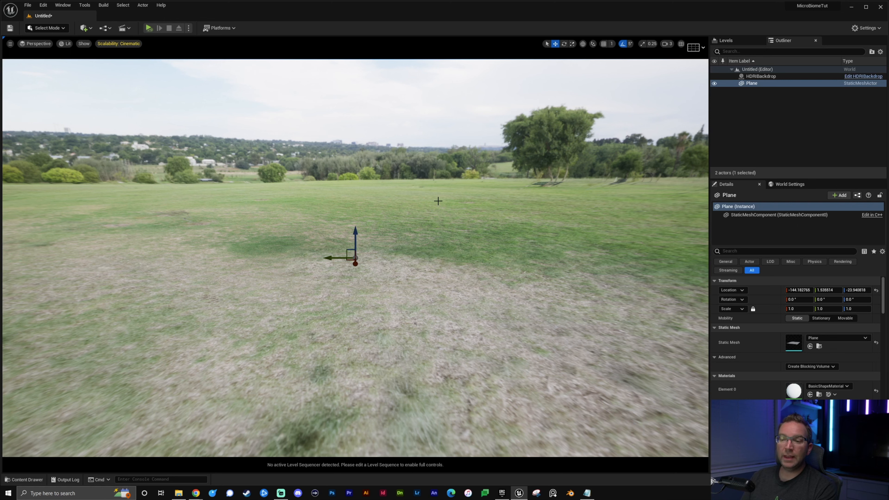
Set the HDRI Backdrop's location to 0 on X, Y and Z
click(465, 205)
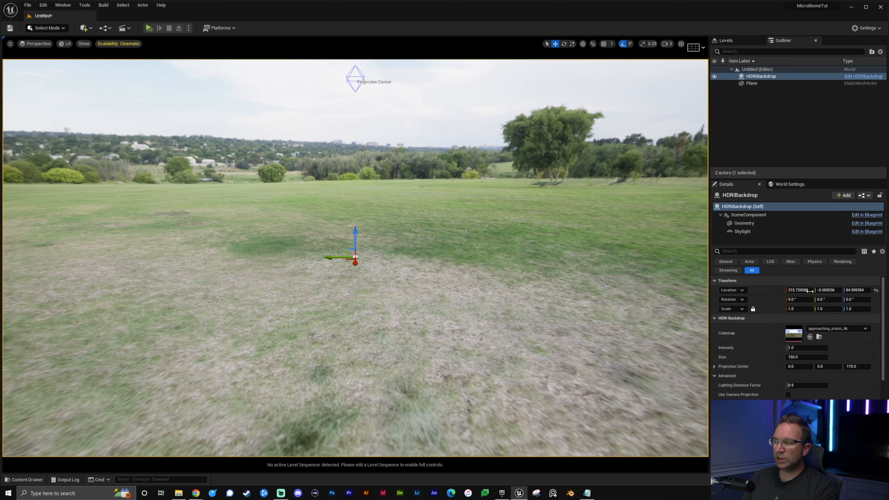
click(798, 289)
text(0)
key(Tab)
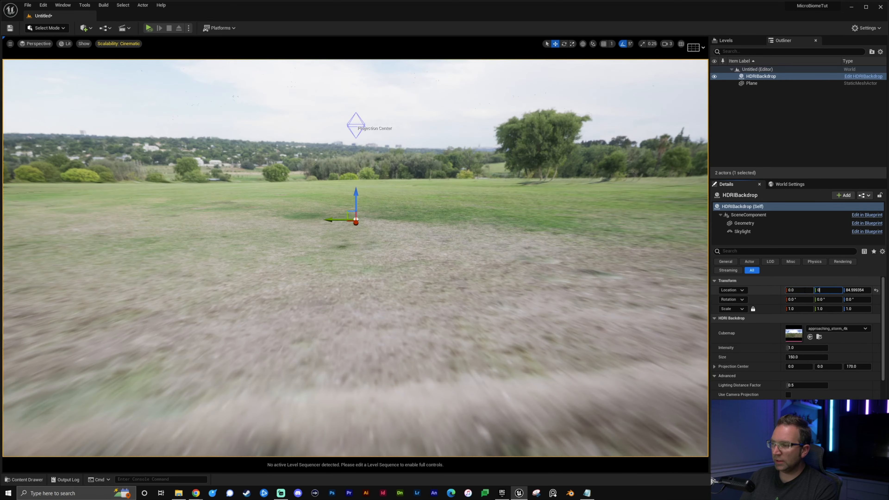
text(0)
key(Tab)
text(0)
key(Return)
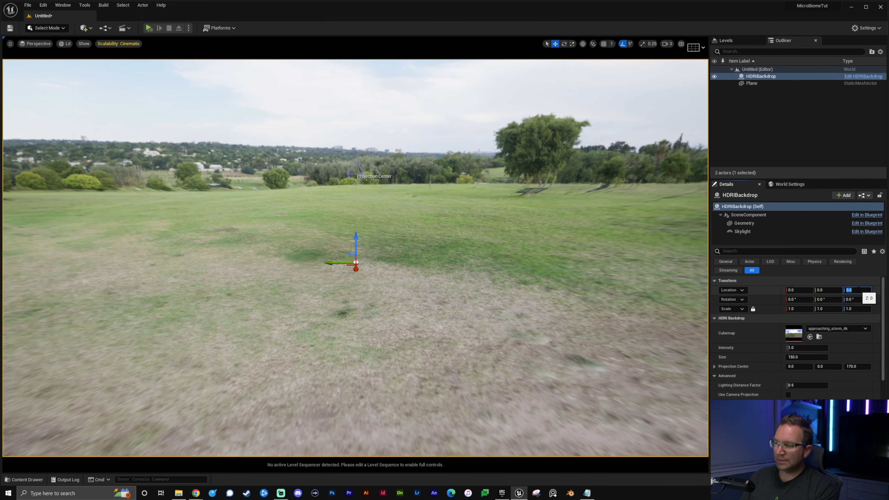
Lower the HDRI Backdrop by setting its Z location to -500
text(-52)
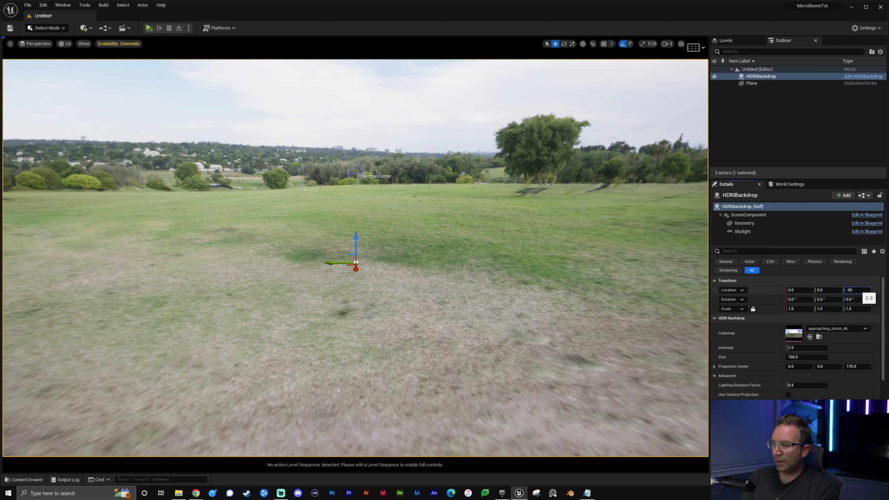
key(Return)
text(0)
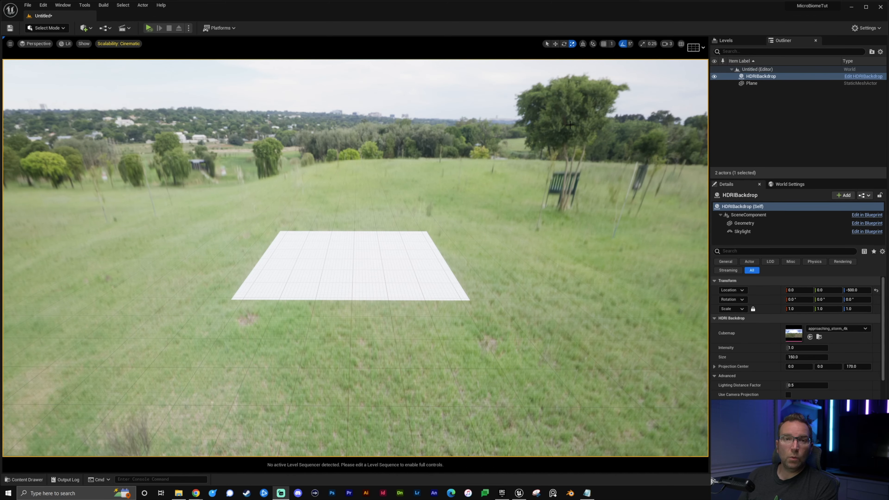
Set the plane's location to 0 on X, Y and Z
click(370, 248)
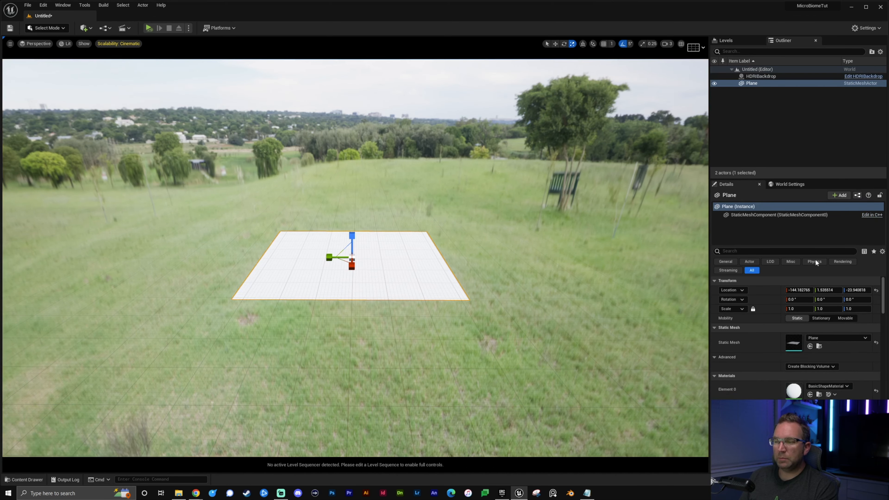
click(799, 290)
text(0)
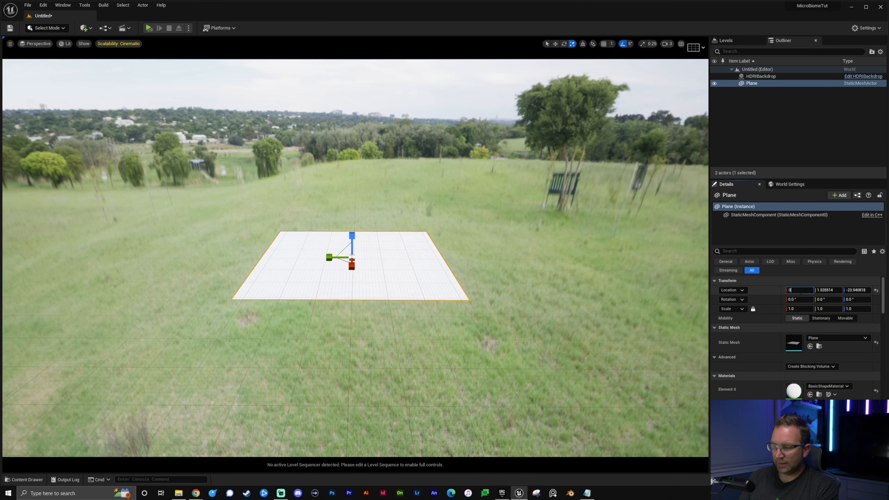
key(Tab)
text(0)
key(Tab)
text(0)
key(Return)
Place the SKM_Manny mesh from Characters/Mannequins/Meshes on the plane as a size reference
key(s)
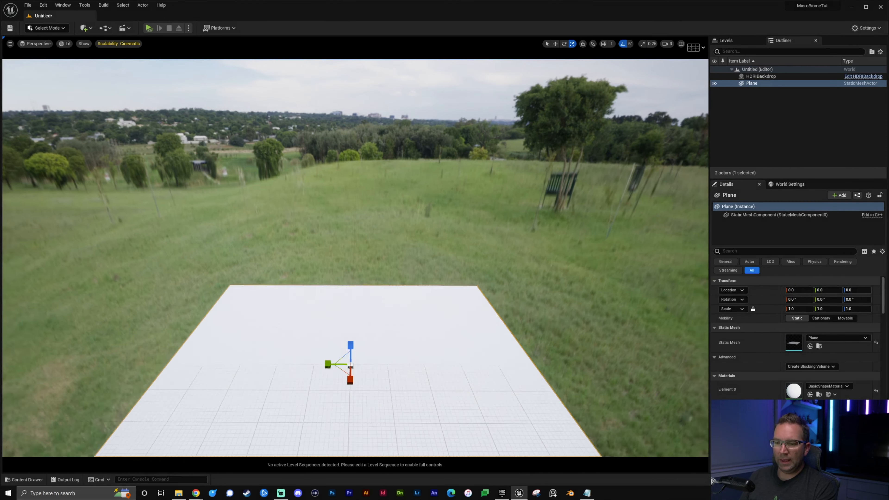
scroll(407, 298, down, 6)
key(ctrl+space)
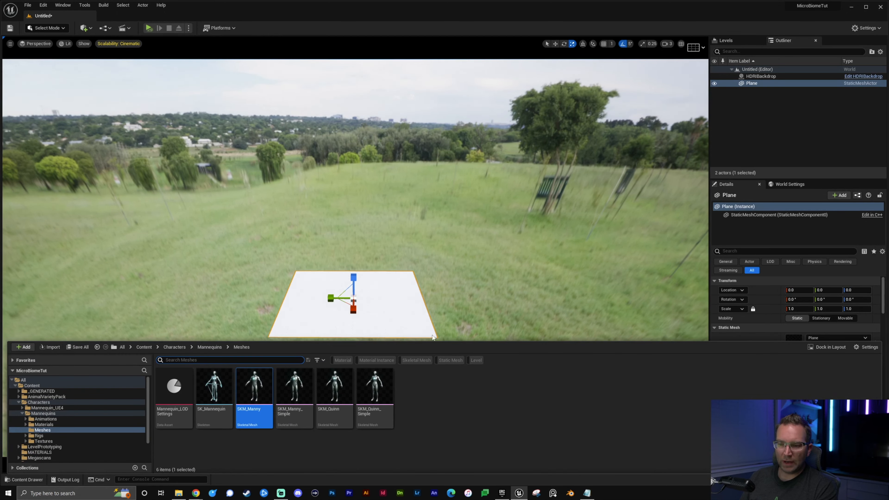
click(39, 402)
click(42, 413)
click(46, 431)
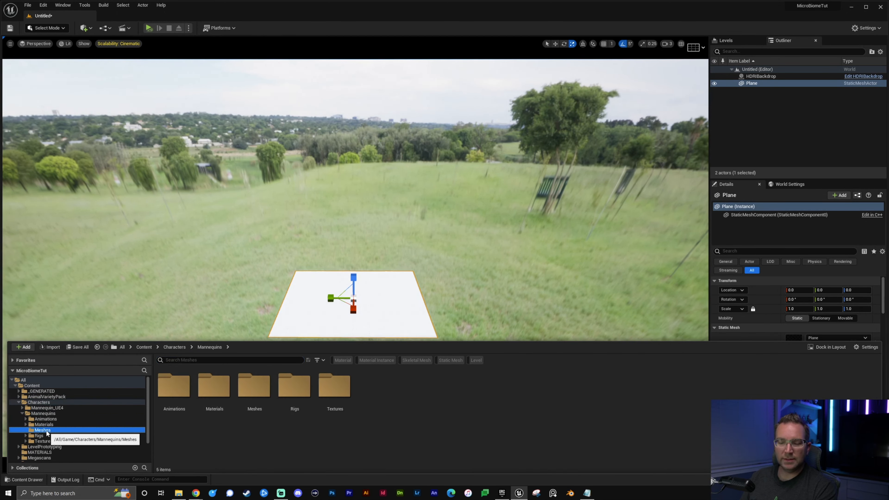
drag(255, 385, 363, 306)
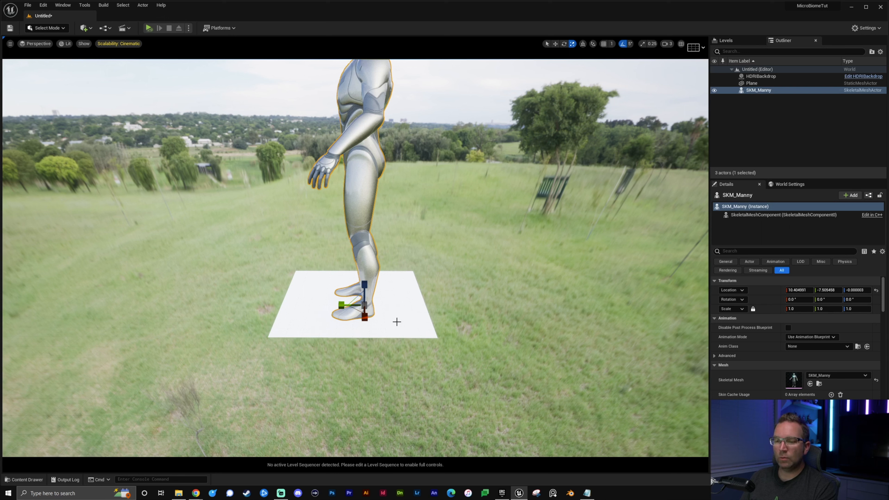
Scale the plane uniformly to 15 to make a large floor around the mannequin
click(418, 309)
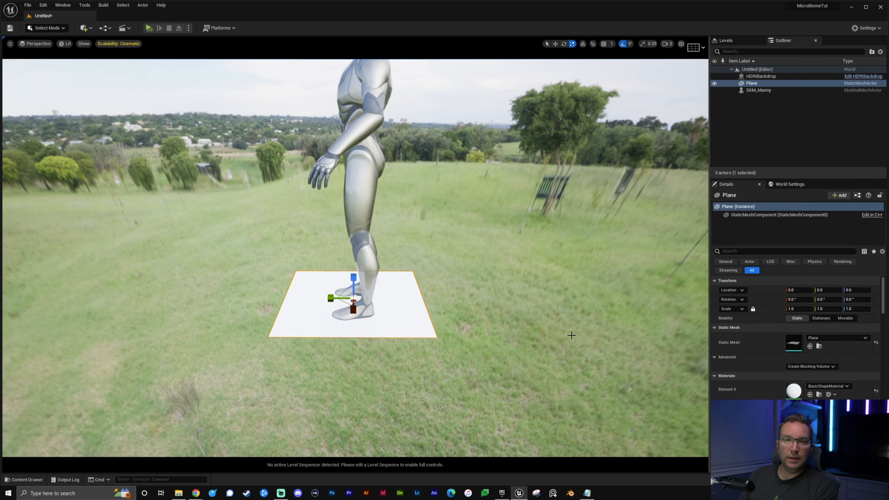
drag(355, 295, 409, 246)
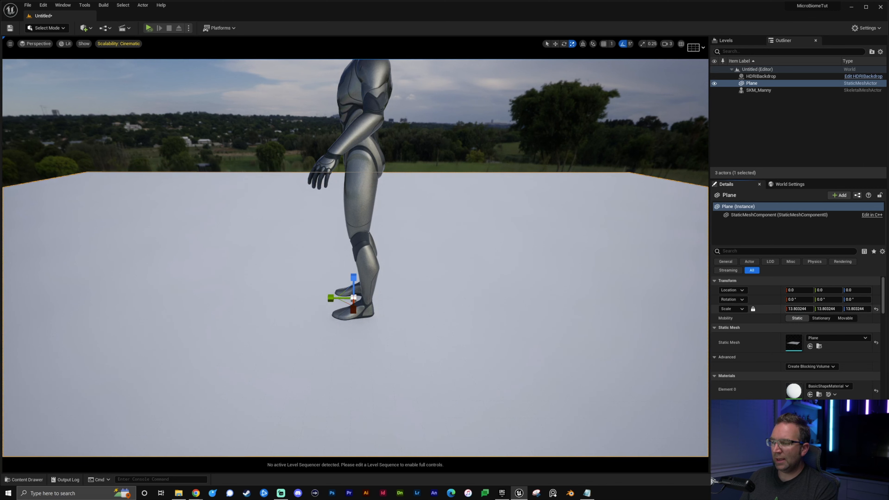
click(792, 309)
text(15)
key(Return)
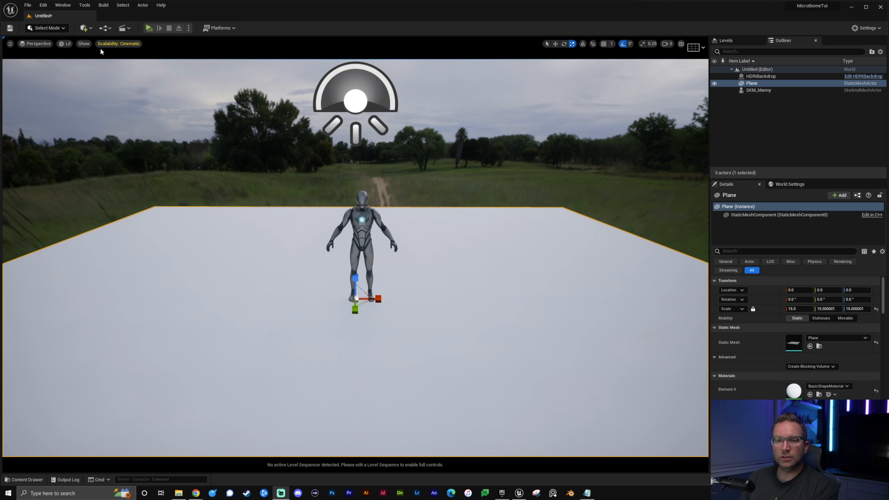
Switch to Modeling mode and start a new sphere with a radius of 200
click(51, 29)
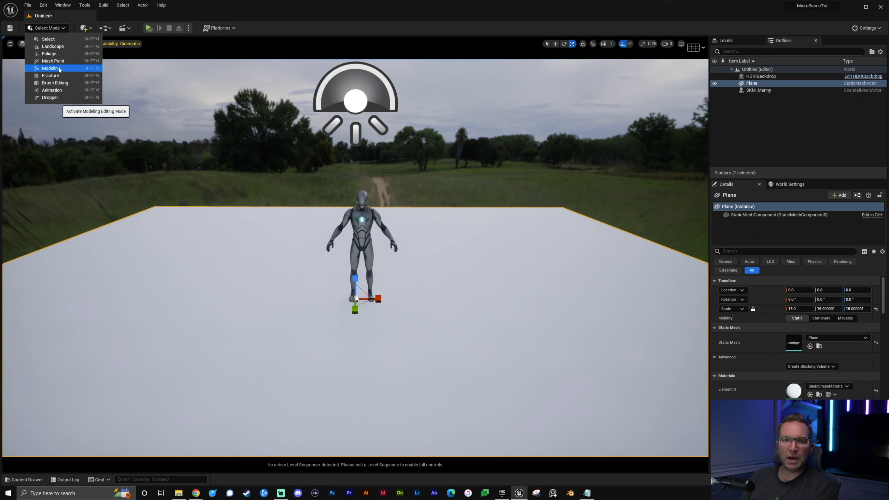
click(50, 69)
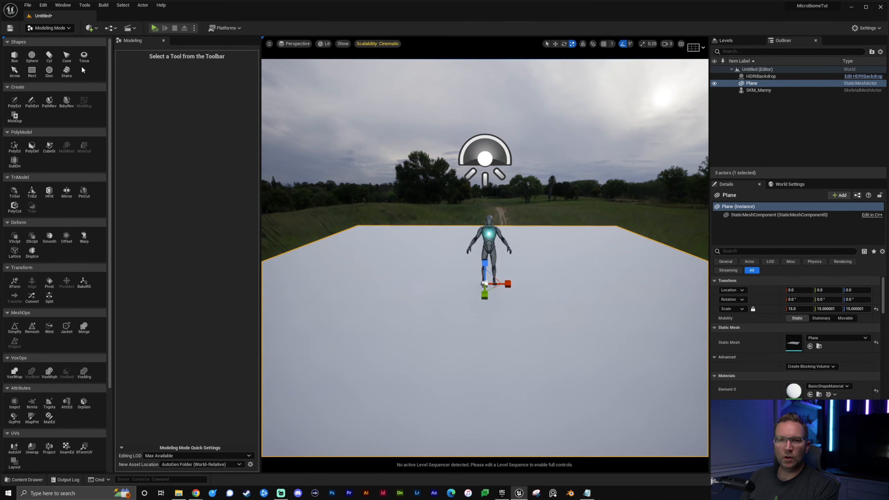
click(32, 57)
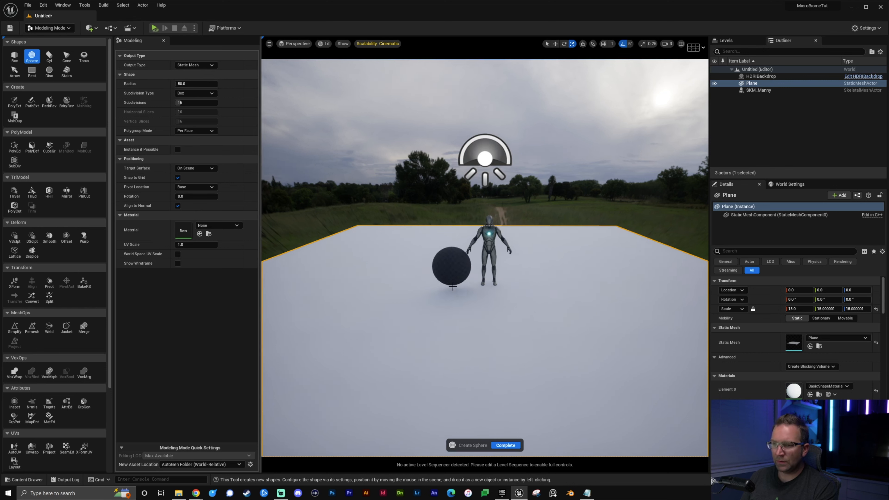
click(194, 84)
text(200)
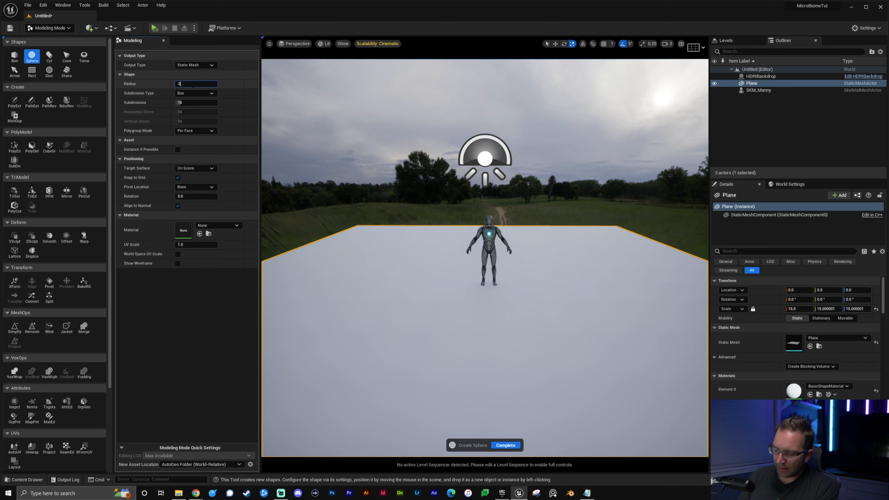
key(Return)
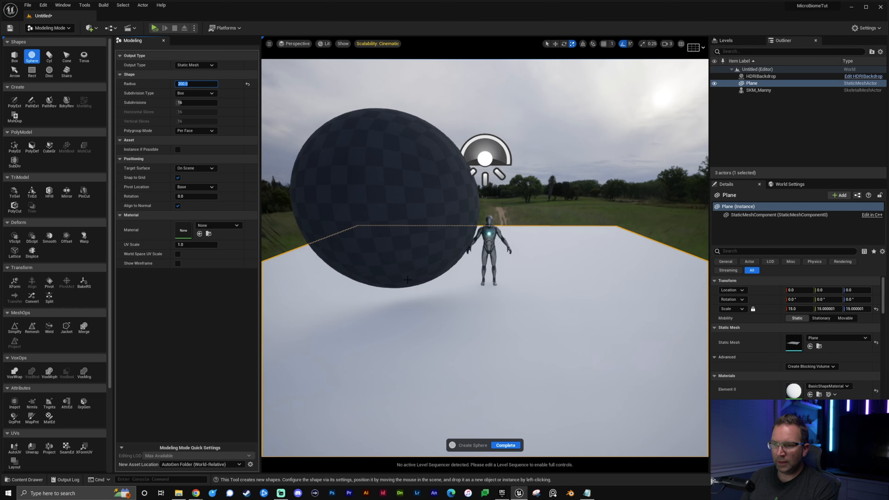
Set the new sphere's subdivisions to 100 and its pivot location to Centered
click(196, 102)
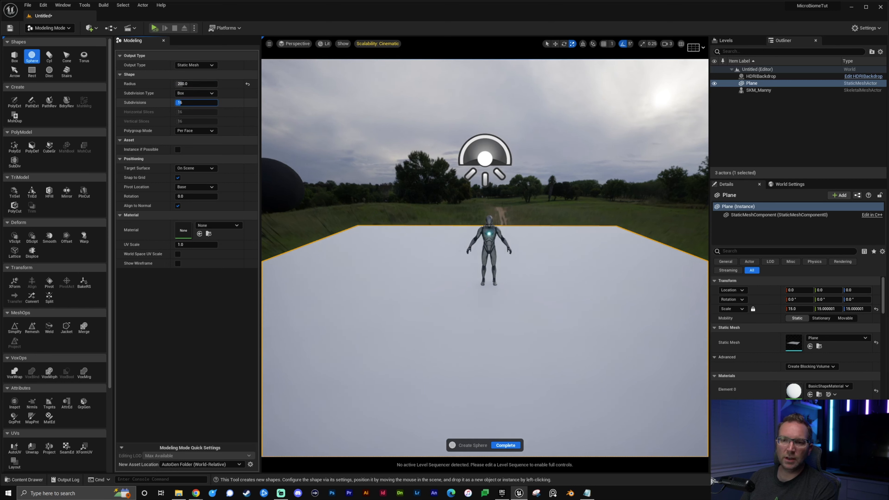
text(100)
key(Return)
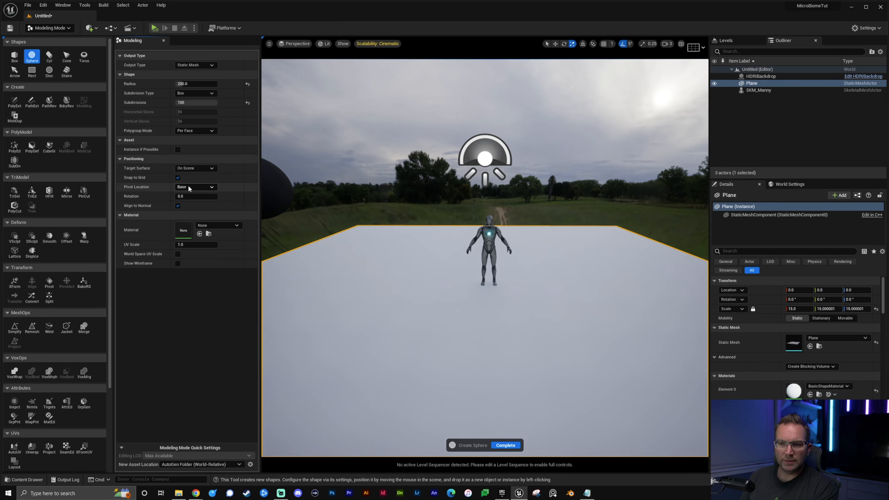
click(194, 186)
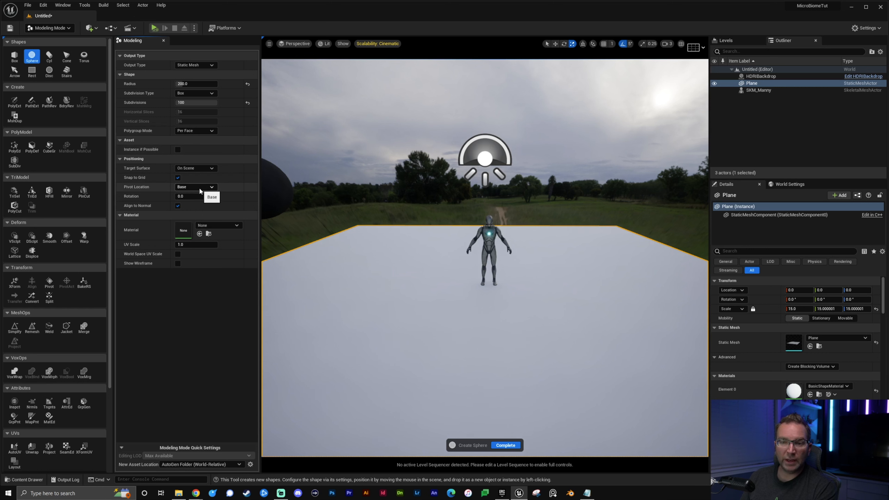
click(194, 201)
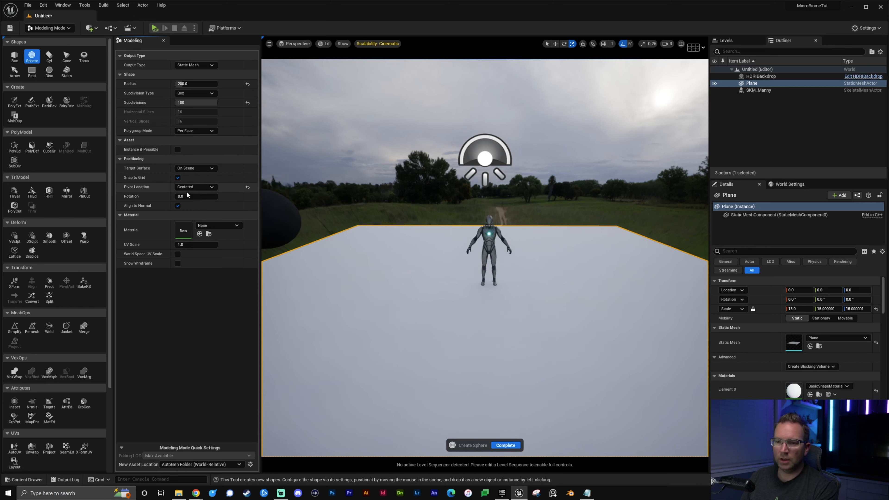
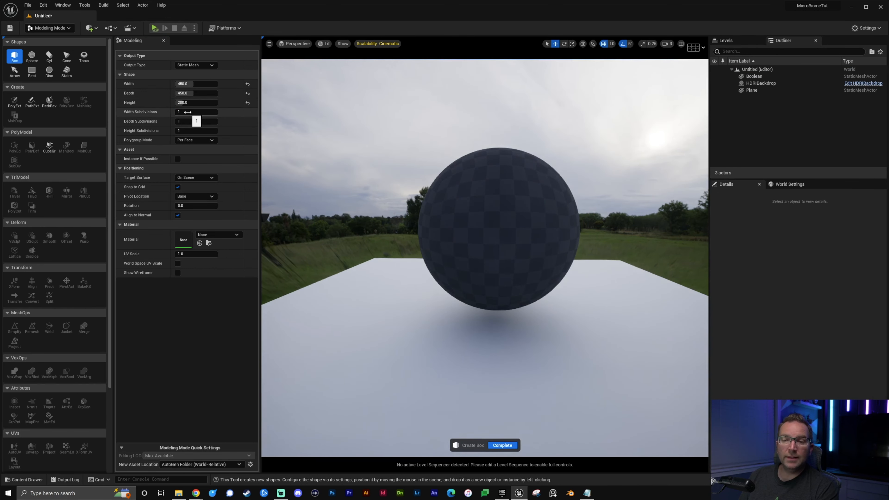
Set the new box's width and depth subdivisions to 100 and height subdivisions to 50, and place it beside the sphere
click(187, 112)
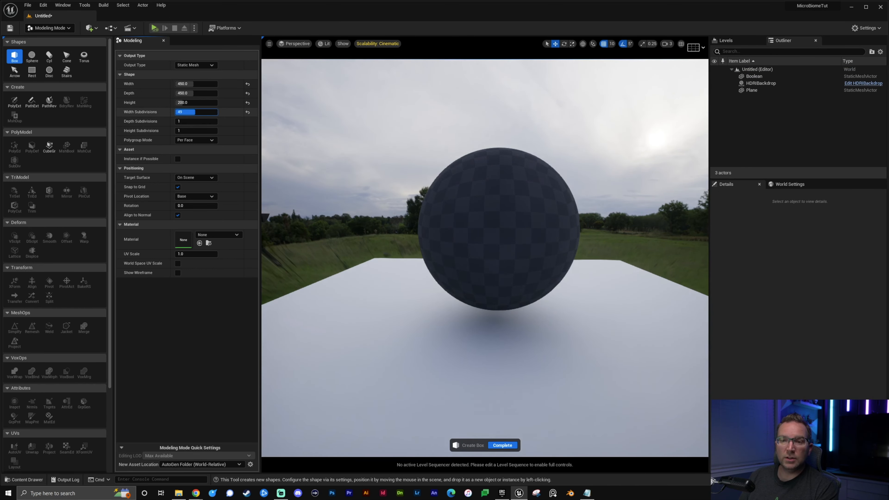
text(100)
key(Return)
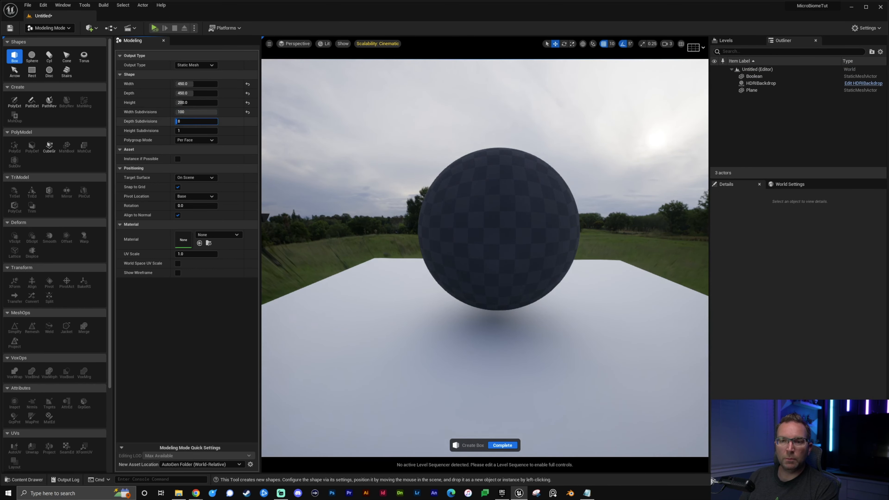
text(100)
key(Return)
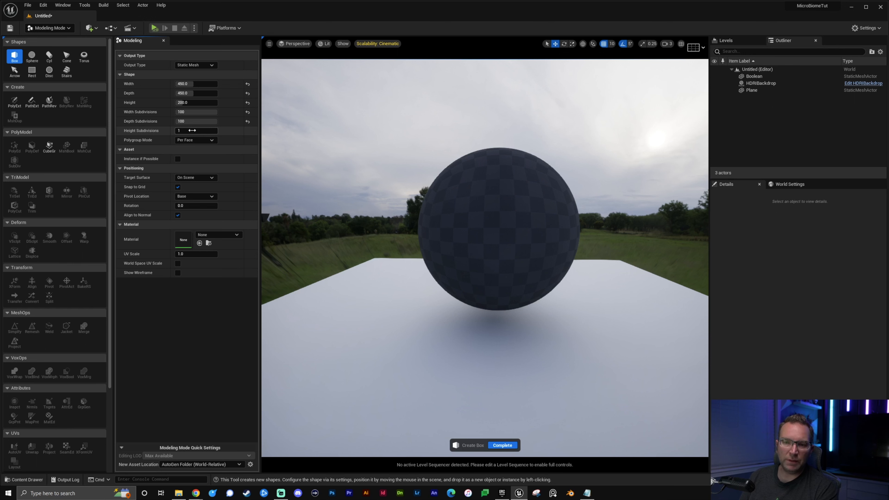
click(192, 130)
text(50)
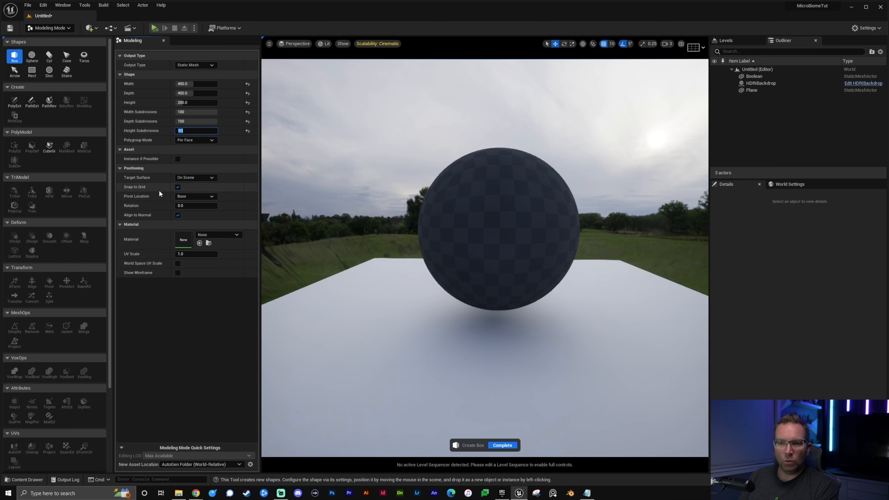
key(Return)
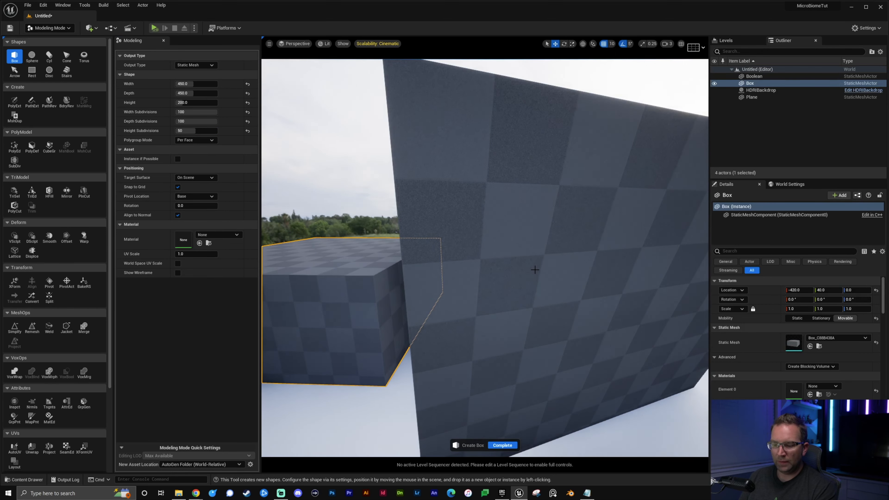
click(347, 312)
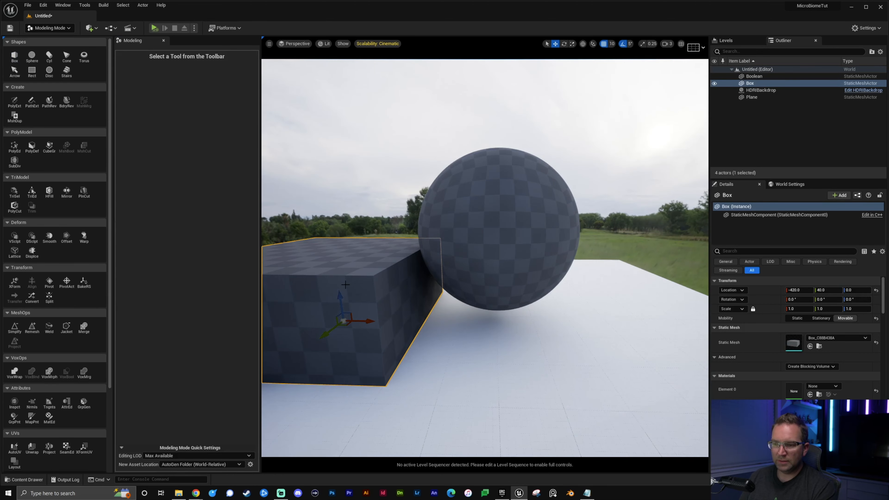
Center the box at location 0, 0, 0 and raise it to a height of 360 so it overlaps the sphere's upper part
click(802, 290)
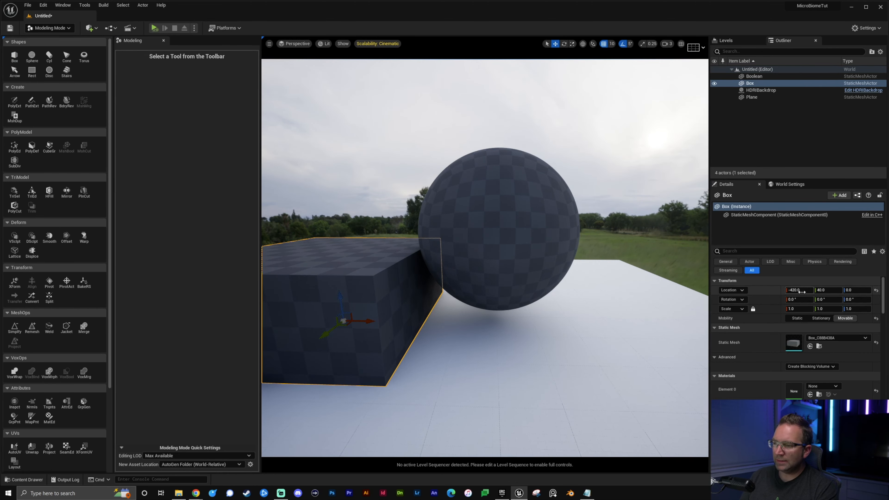
text(0)
key(Tab)
text(0)
key(Tab)
text(0)
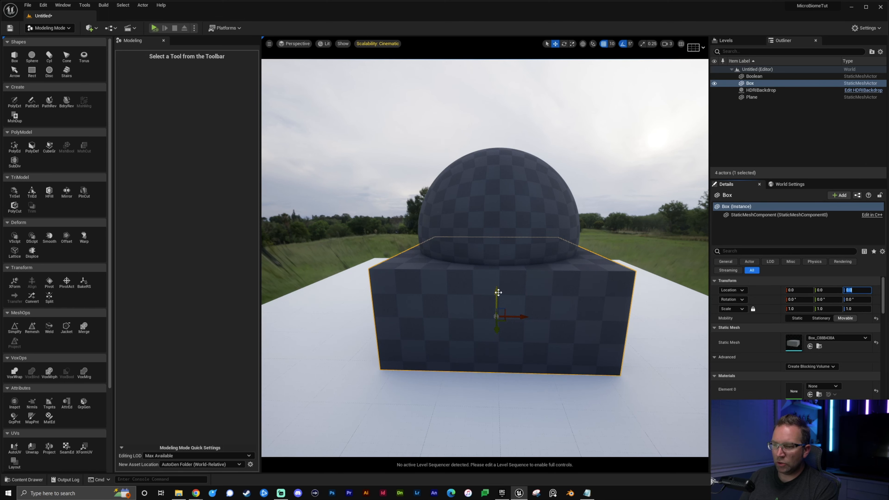
drag(498, 292, 472, 155)
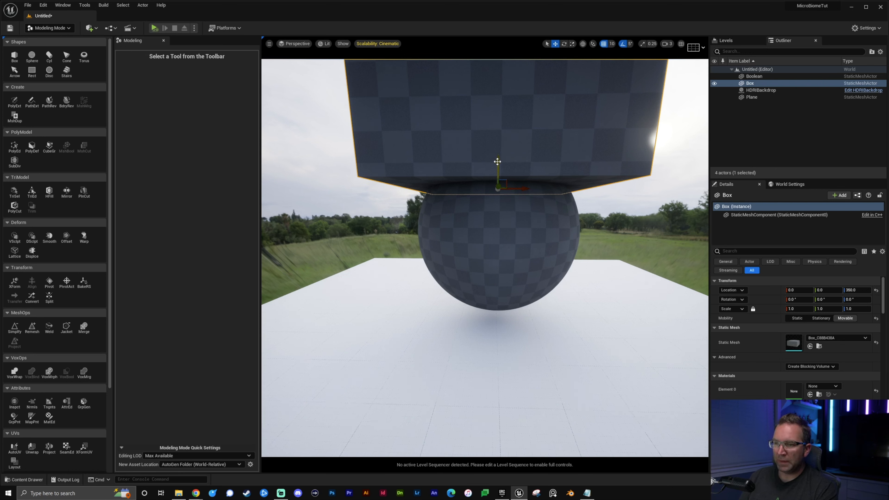
drag(497, 161, 498, 159)
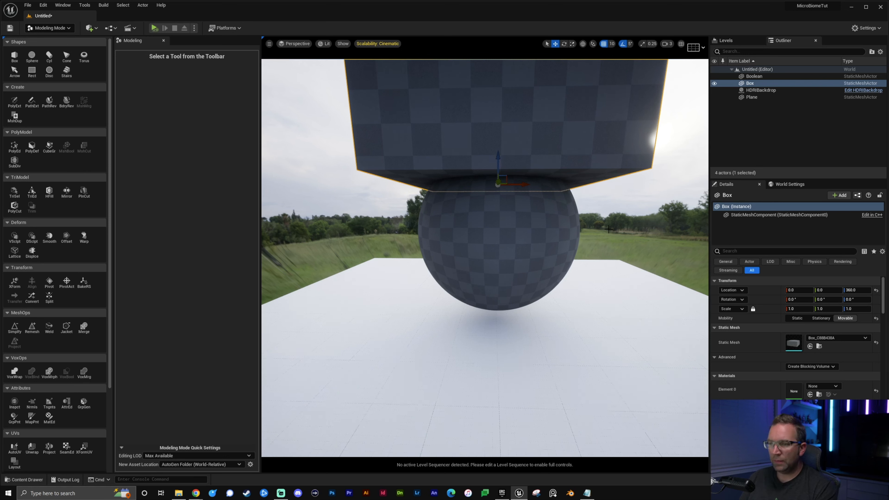
Cut the top off the hollow sphere by subtracting the box with a Mesh Boolean set to Difference A - B
click(498, 245)
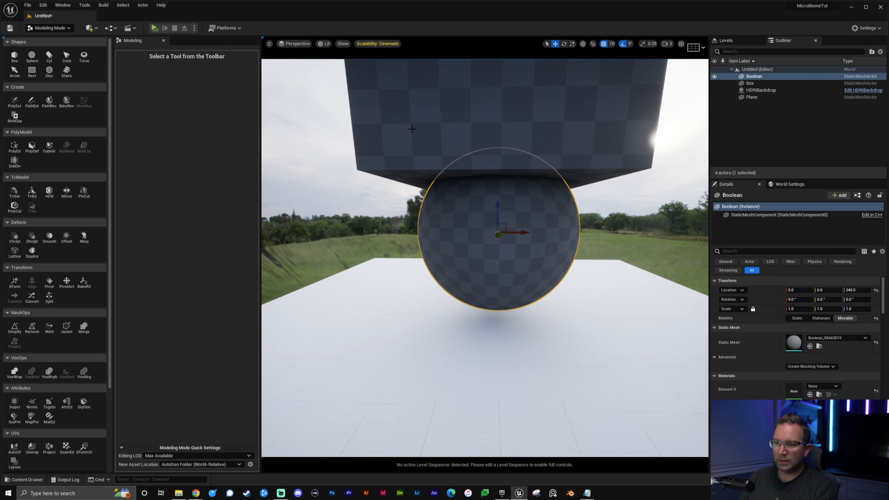
ctrl+click(423, 116)
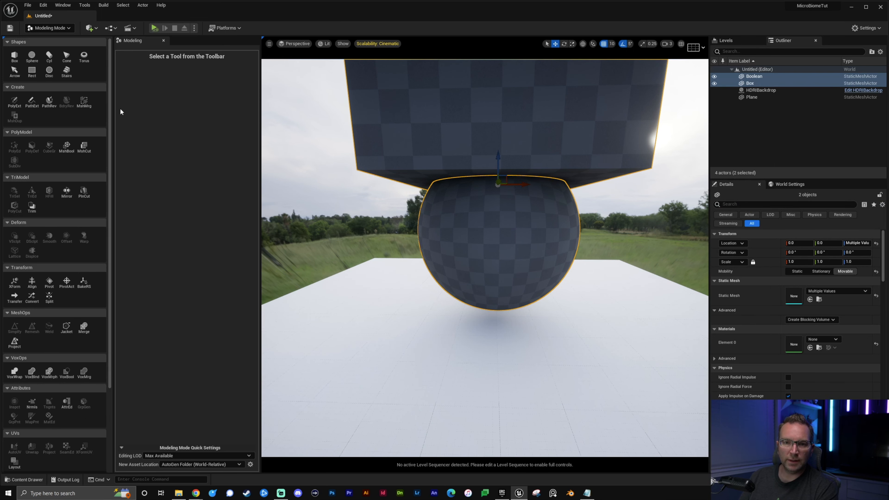
click(60, 147)
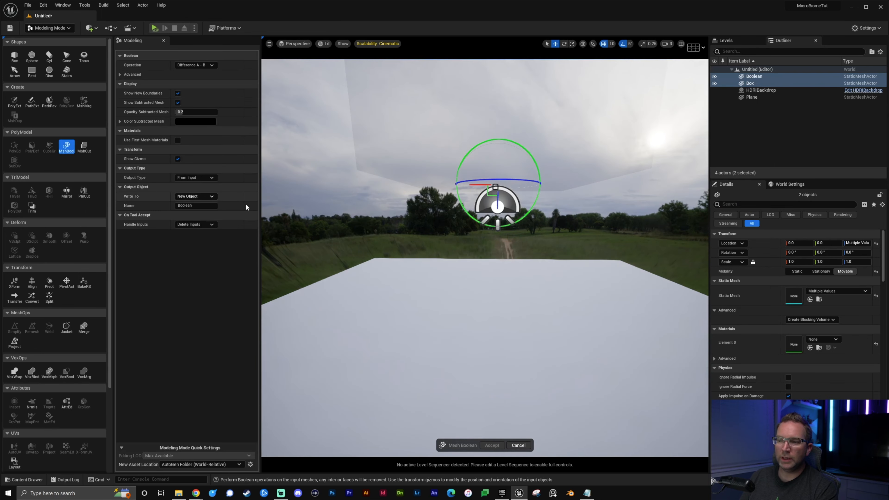
right_drag(542, 266, 362, 354)
right_drag(644, 196, 632, 195)
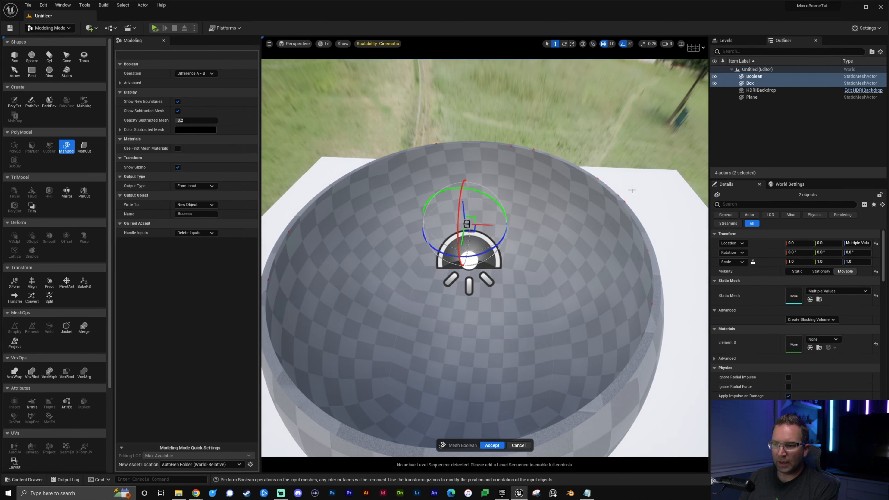
right_drag(466, 216, 365, 228)
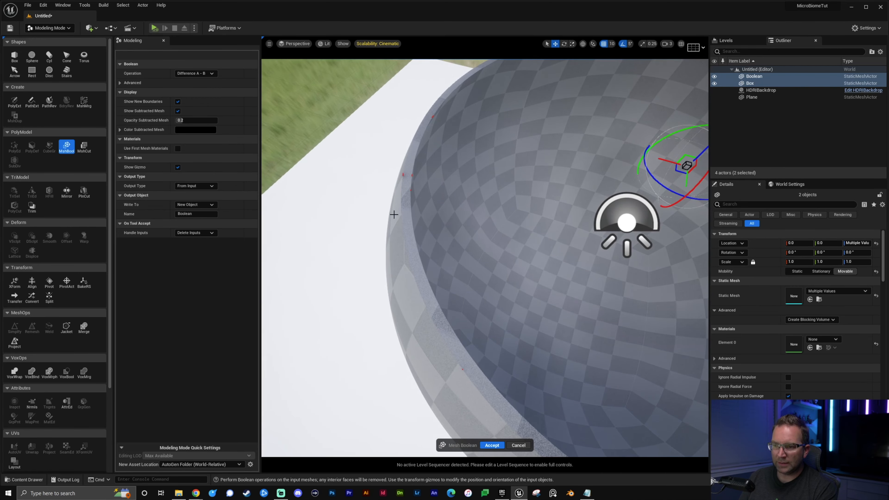
right_drag(543, 246, 533, 220)
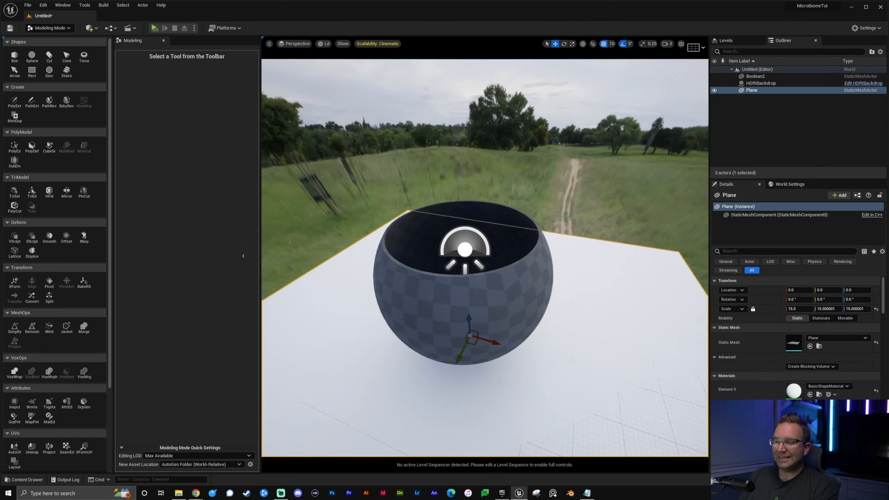
Start a new box with a width of 450 and a depth of 50
right_drag(486, 259, 503, 254)
mouse_move(283, 262)
right_down()
mouse_move(298, 256)
mouse_move(283, 262)
right_up()
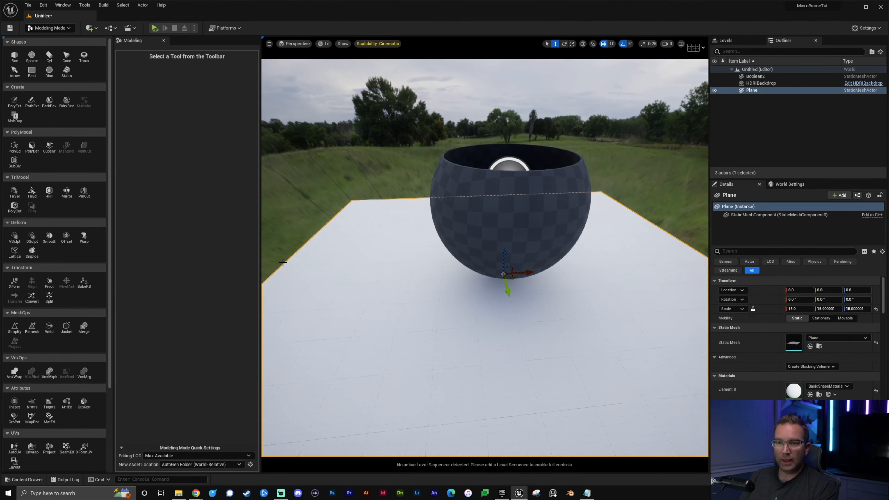
click(14, 56)
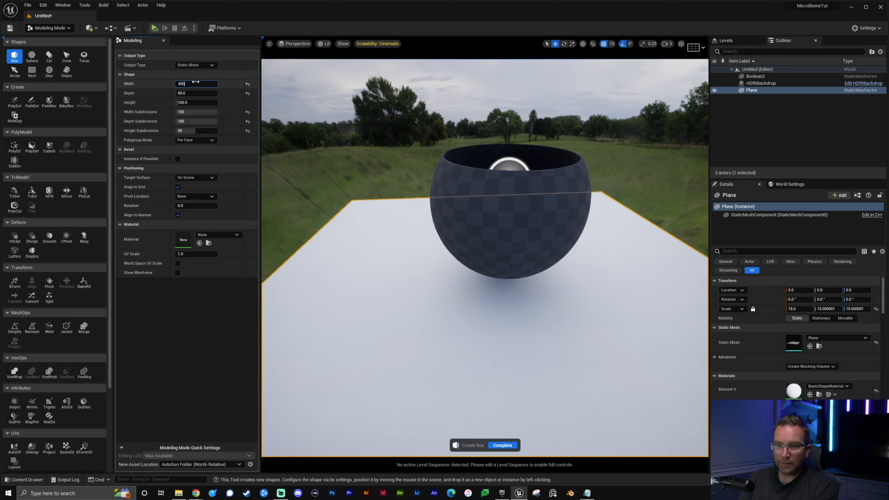
click(195, 81)
text(450)
key(Tab)
text(50)
key(Tab)
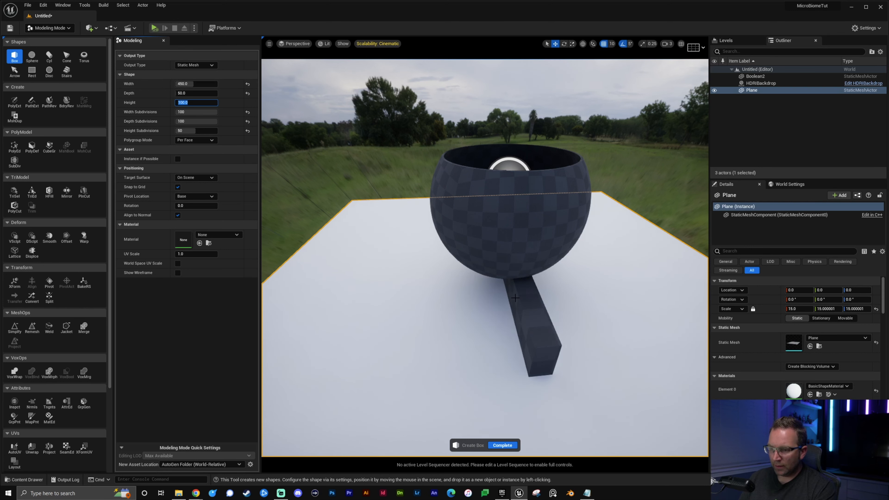
Place the long narrow box on the floor plane beside the bowl and finish the box creation
alt+drag(519, 308, 587, 276)
key(q)
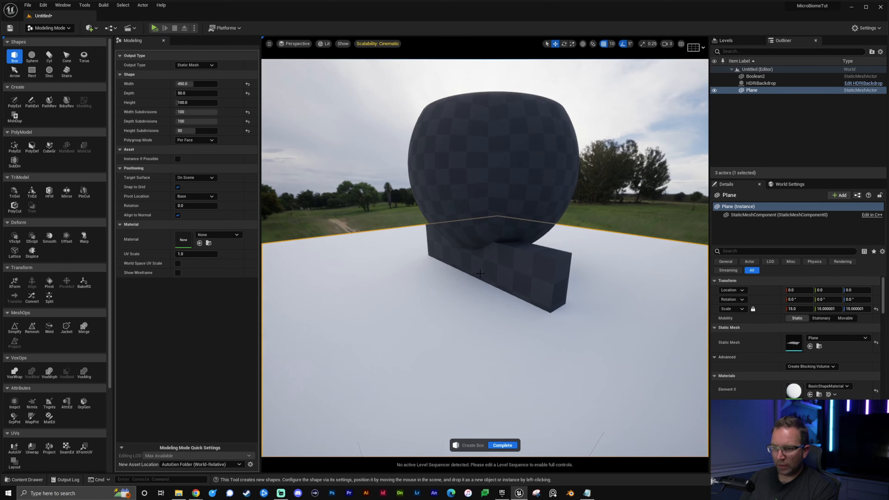
key(d)
right_drag(500, 298, 427, 315)
key(e)
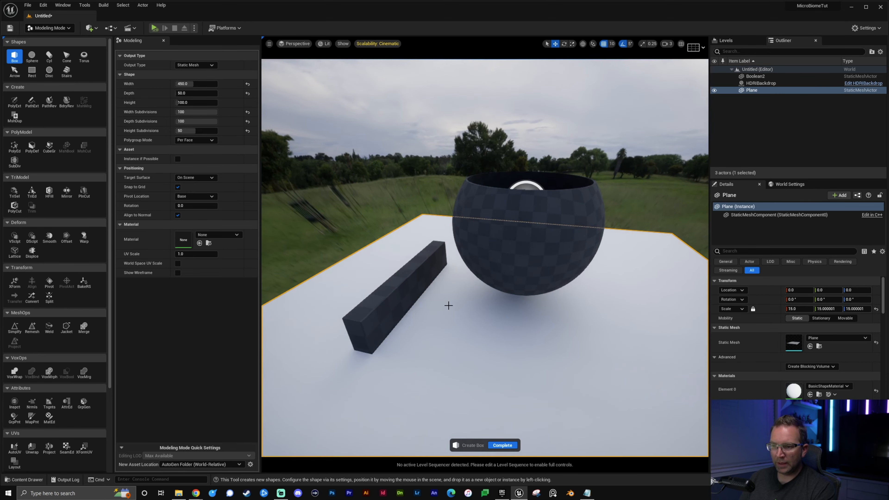
click(448, 305)
key(Escape)
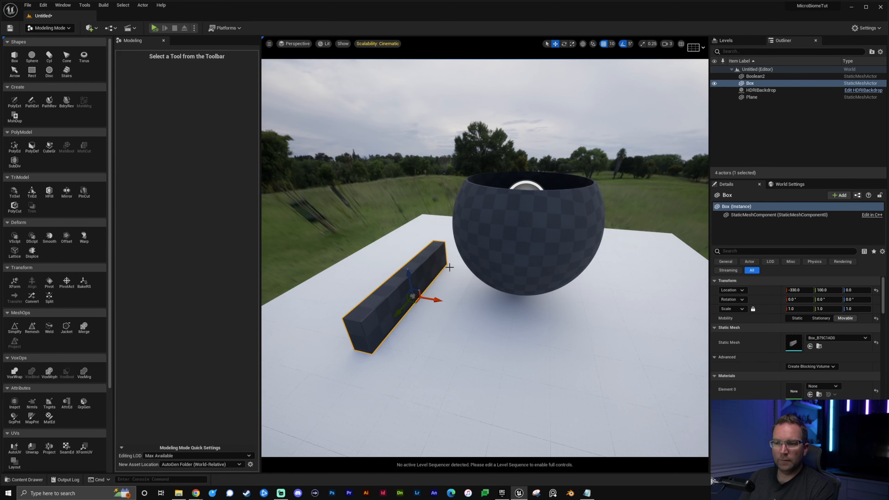
Set the long box's X and Y location to 0 to center it under the bowl
click(798, 289)
text(0)
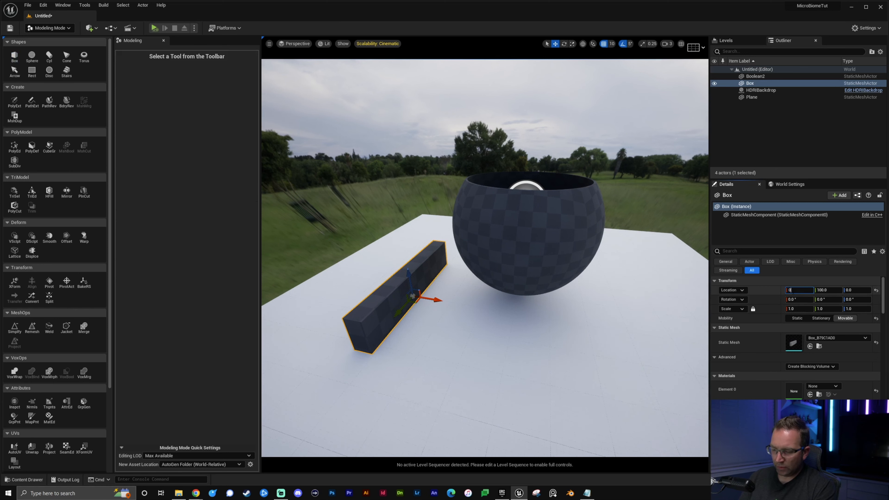
key(Tab)
text(0)
key(Tab)
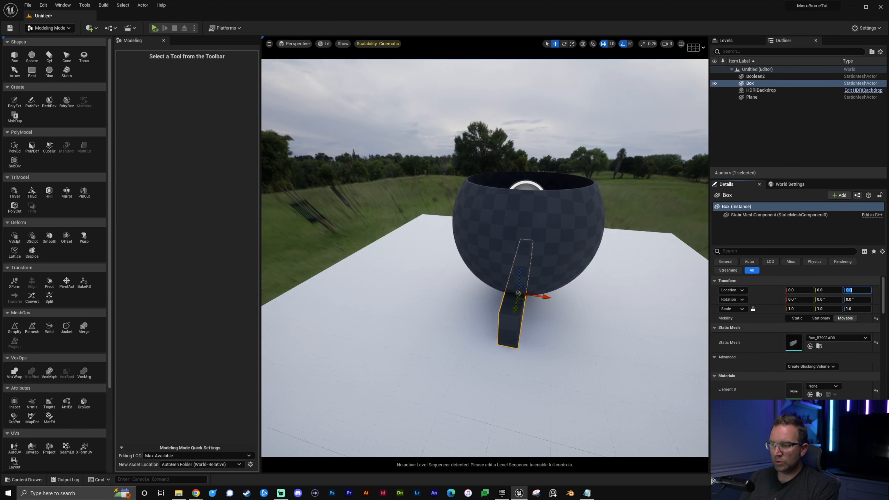
Duplicate the long box and rotate the copy about the vertical axis so the two form a perpendicular cross
right_drag(598, 330, 570, 322)
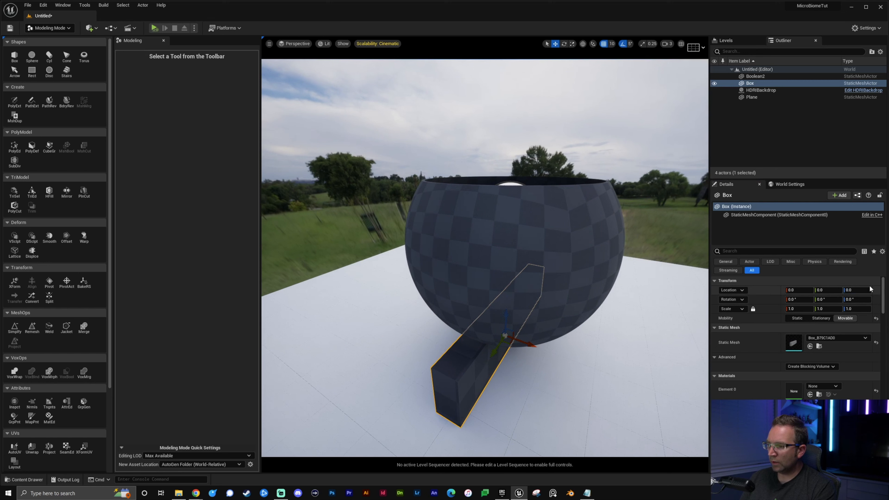
right_drag(595, 308, 541, 333)
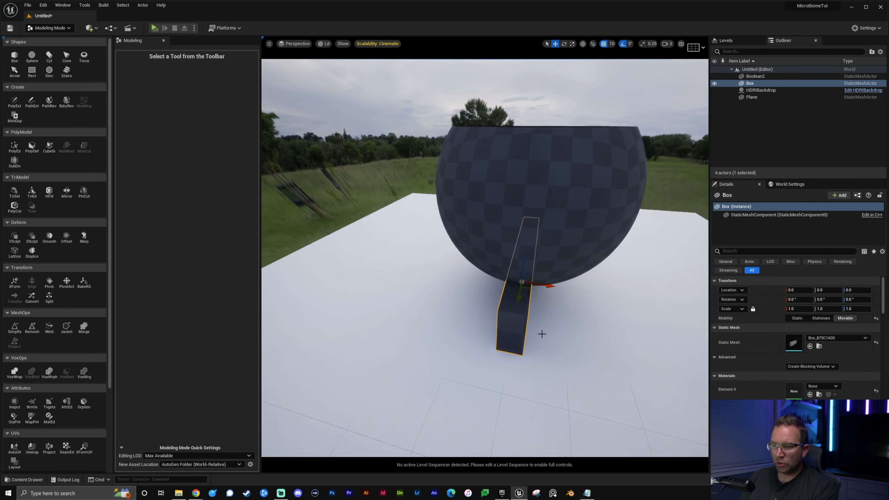
key(ctrl+d)
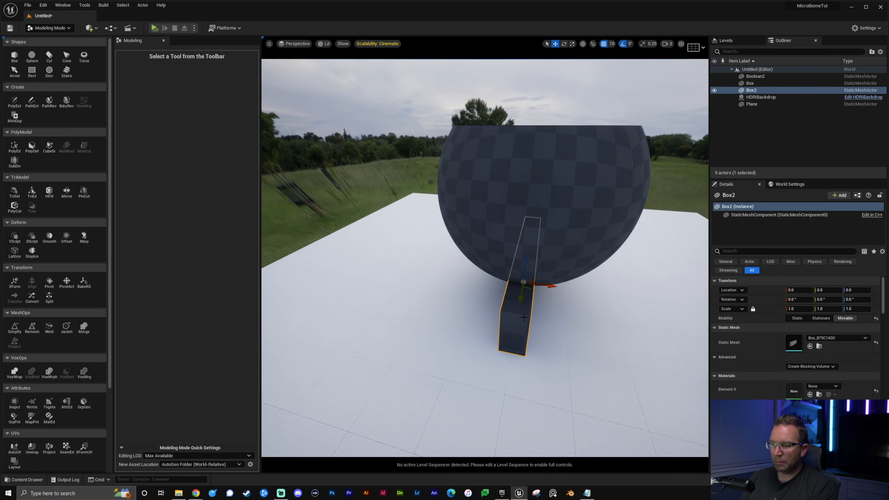
key(e)
drag(531, 309, 579, 315)
click(605, 353)
Hide the Boolean2 bowl mesh to expose the crossed boxes beneath it
key(d)
right_drag(605, 353, 507, 363)
key(e)
click(491, 218)
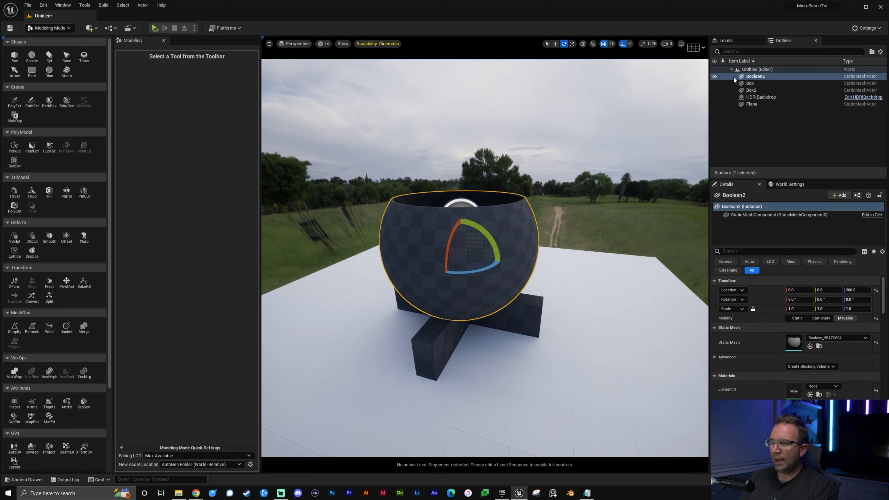
click(714, 76)
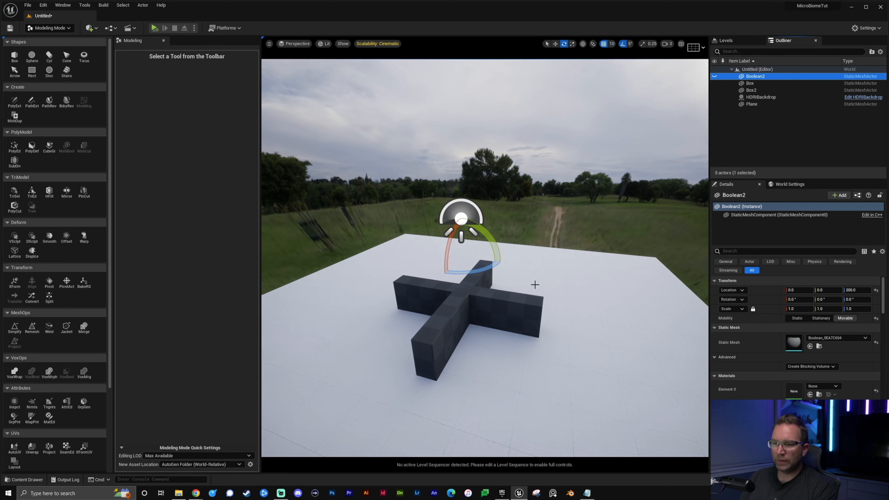
right_drag(517, 280, 540, 289)
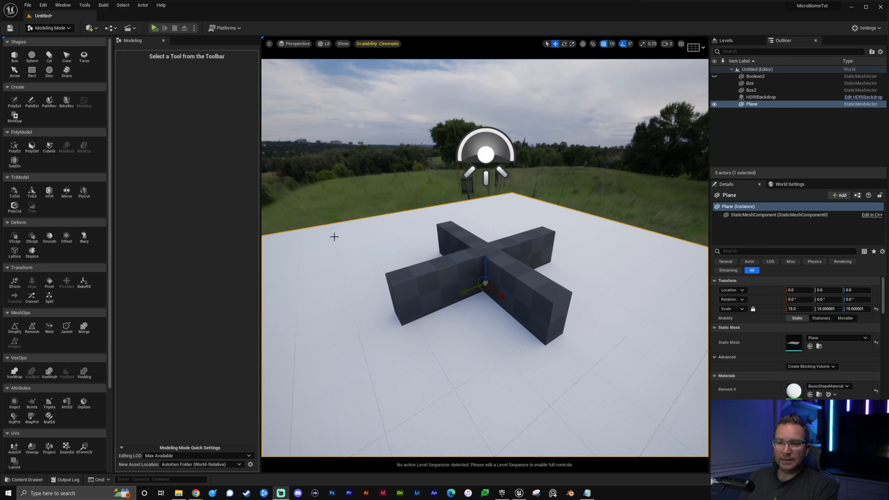
Place a new sphere with a radius of 200 and 100 subdivisions on the floor plane beside the crossed boxes
click(32, 56)
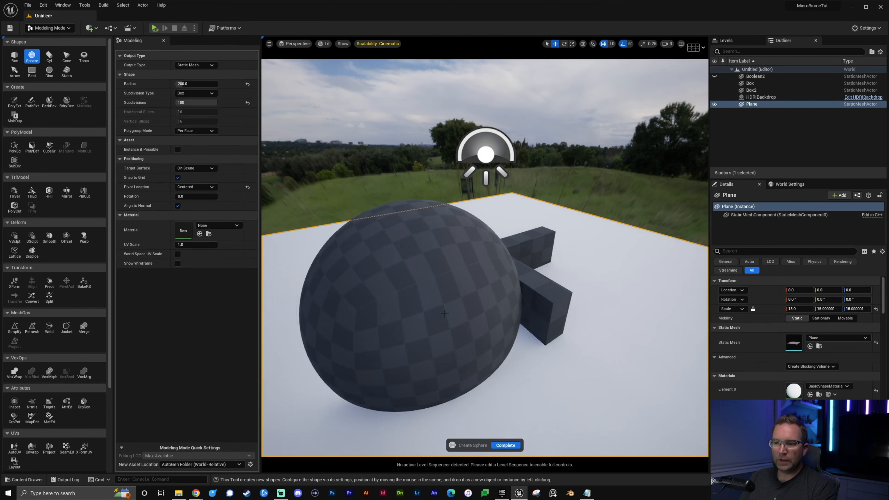
right_drag(430, 318, 454, 317)
key(a)
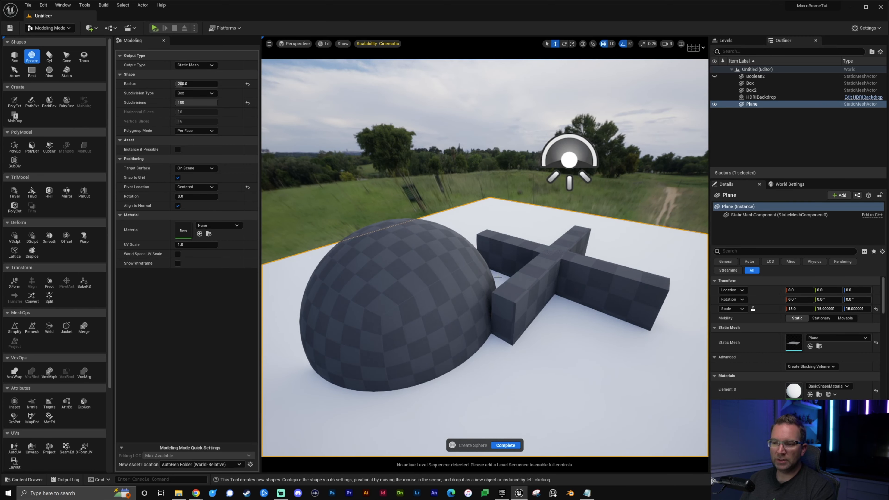
click(411, 306)
key(Escape)
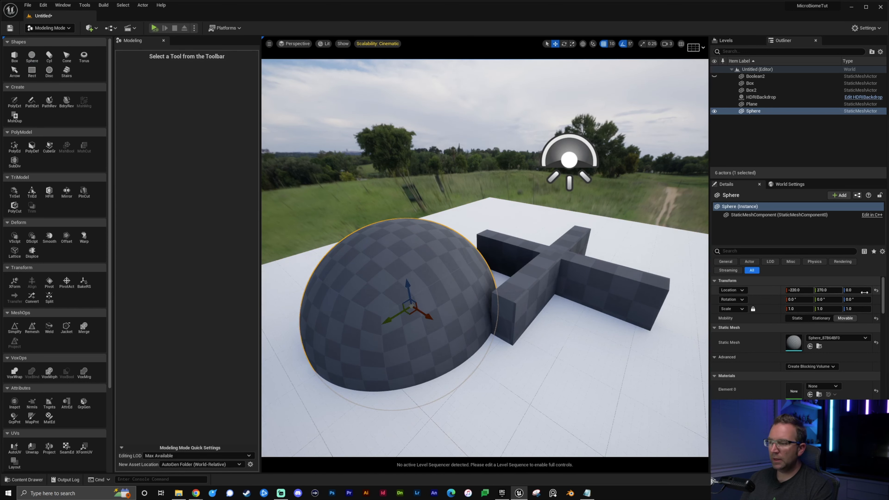
Reset the sphere's location to the origin and raise it to a height of 220 so it overlaps the crossed boxes
click(876, 290)
key(f)
right_drag(484, 258, 557, 196)
key(d)
key(a)
key(w)
key(a)
drag(460, 248, 434, 96)
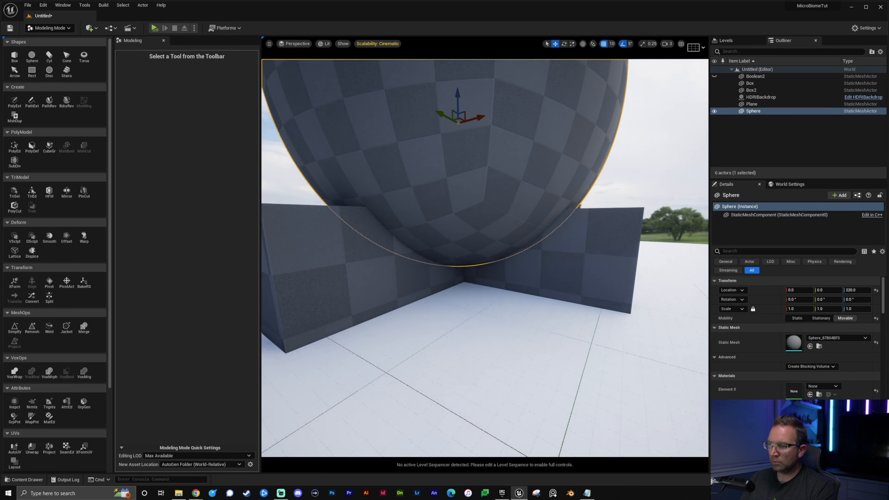
key(d)
mouse_move(520, 221)
right_down()
mouse_move(475, 196)
mouse_move(521, 221)
right_up()
key(a)
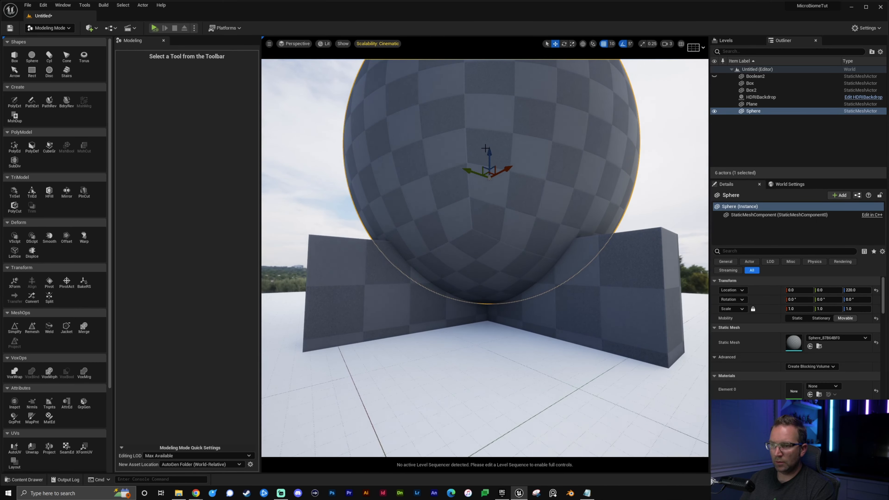
Raise the sphere above the crossed boxes to a height of 230
drag(490, 151, 489, 147)
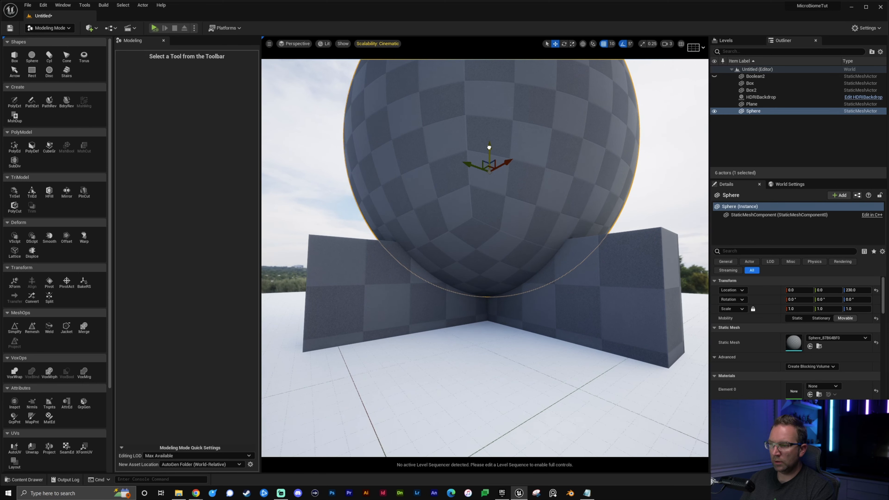
key(a)
right_drag(531, 258, 532, 287)
key(d)
key(a)
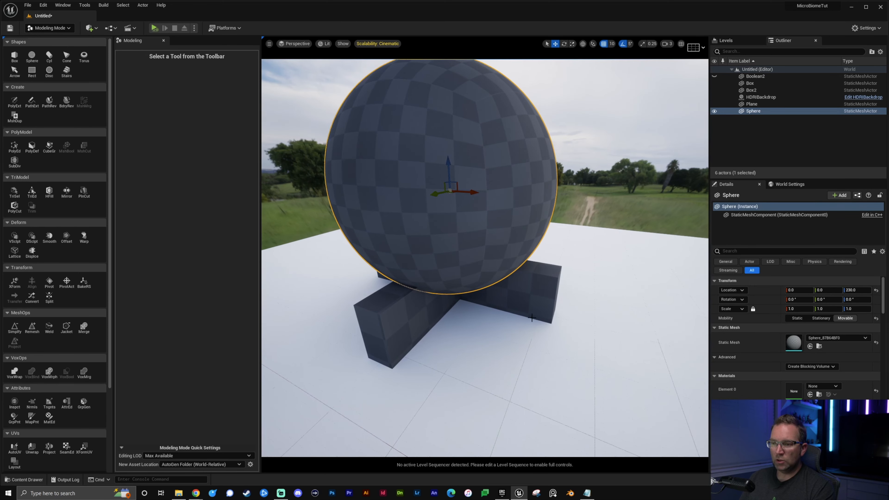
Duplicate the sphere and move the copy along the X axis to 470, clear of the crossed boxes
click(516, 346)
click(431, 171)
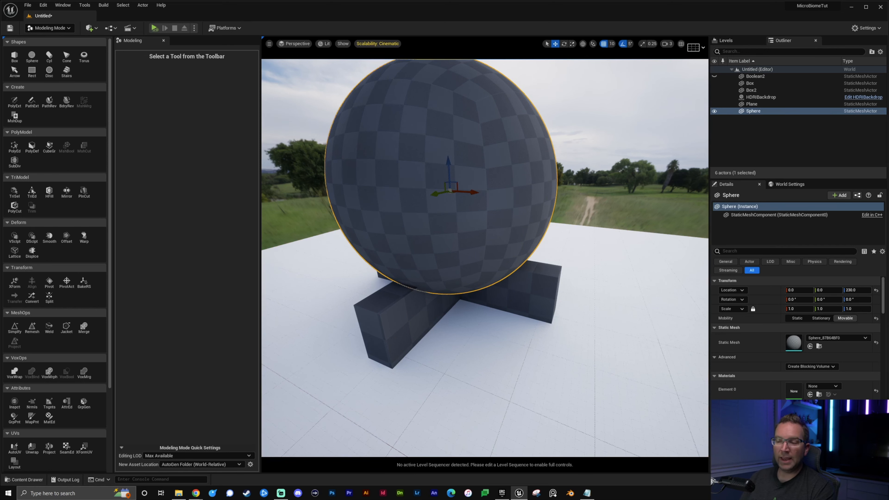
click(536, 334)
click(507, 182)
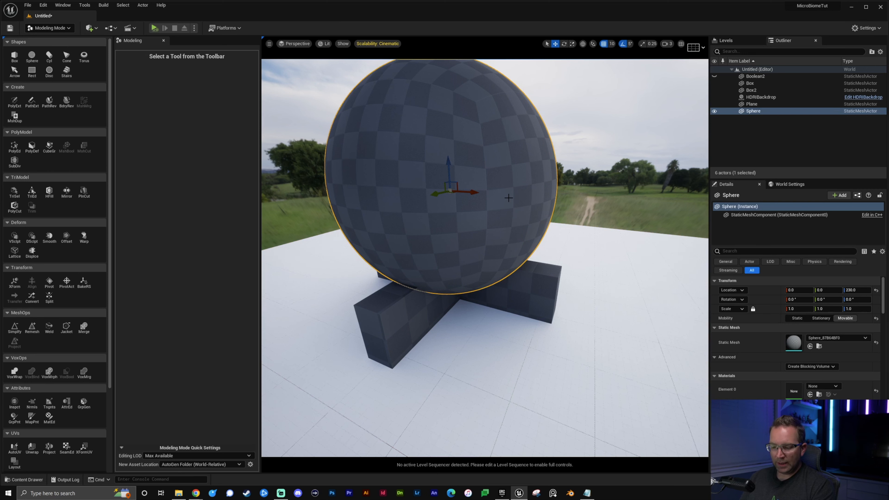
key(ctrl+d)
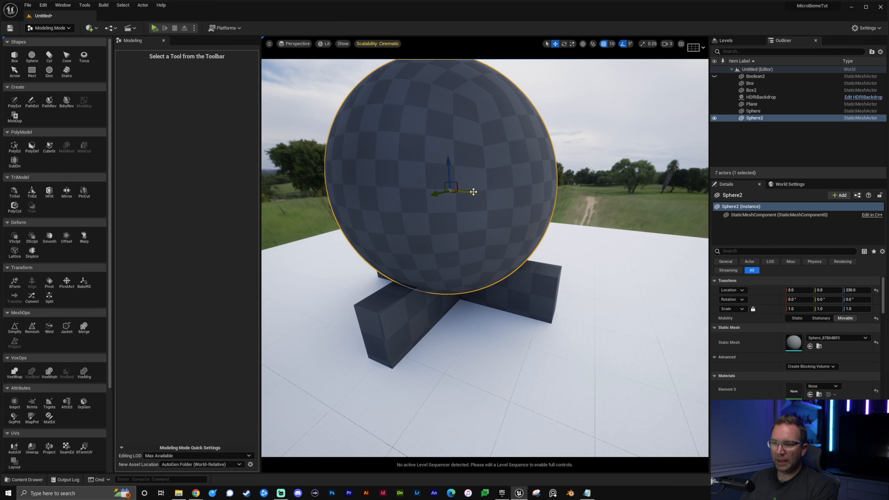
drag(473, 191, 738, 196)
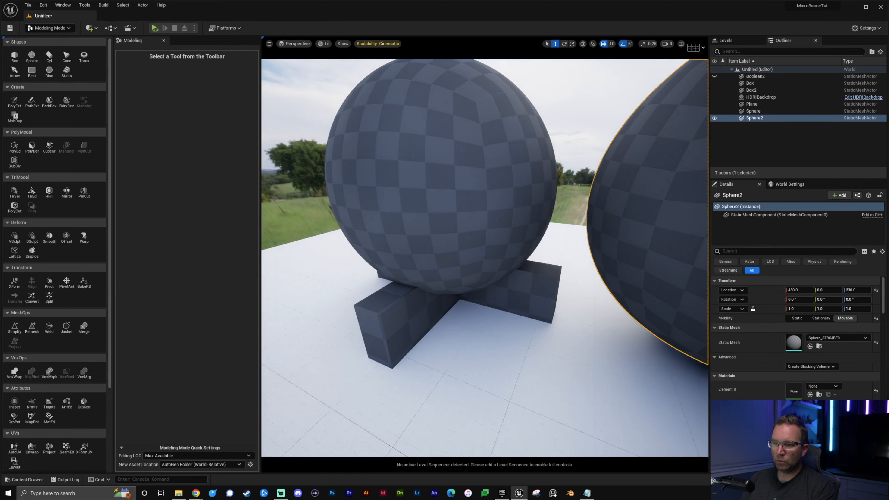
mouse_move(682, 214)
right_down()
mouse_move(658, 214)
mouse_move(682, 214)
right_up()
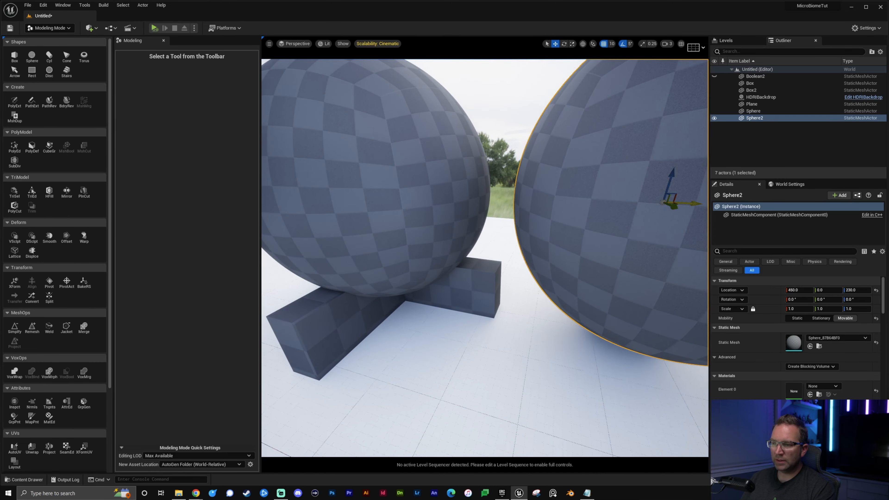
drag(687, 203, 707, 204)
right_drag(525, 265, 472, 265)
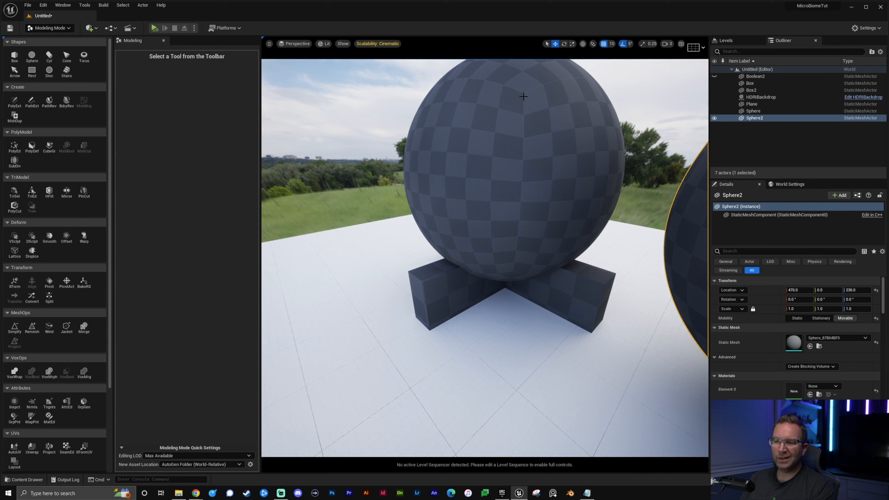
Subtract the sphere over the cross from the rotated box Box2 using a Mesh Boolean with Difference A - B
click(575, 337)
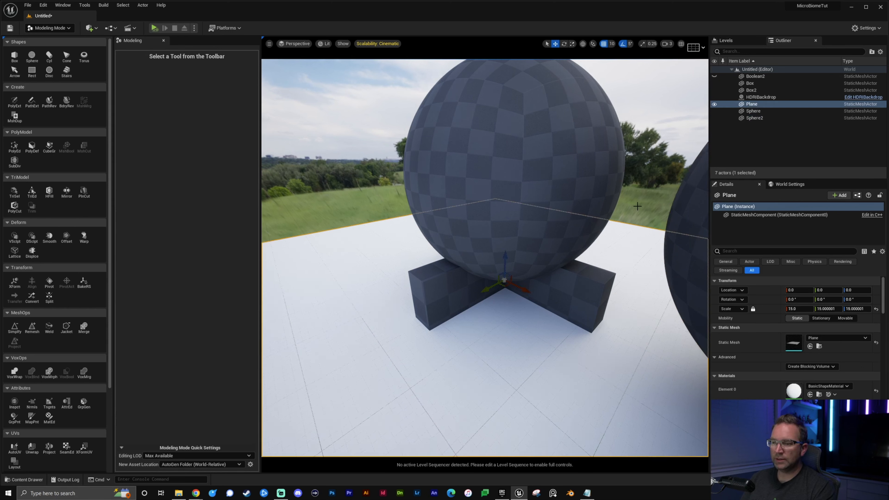
click(607, 306)
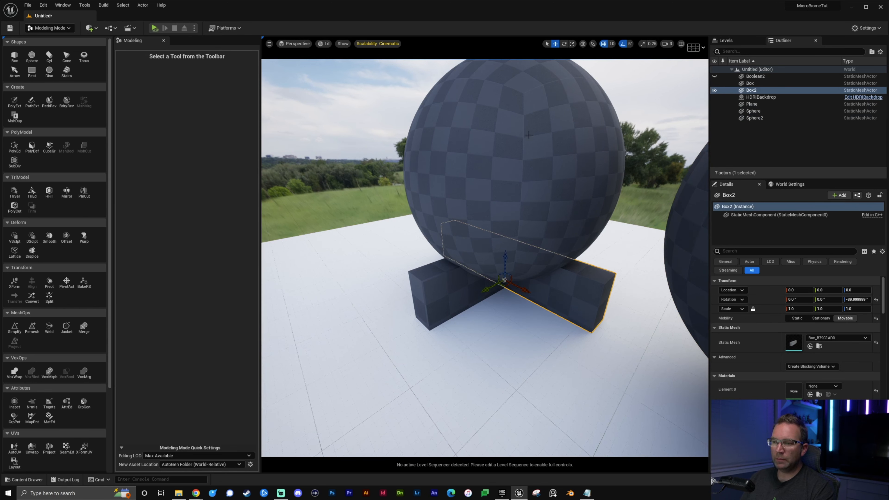
ctrl+click(529, 154)
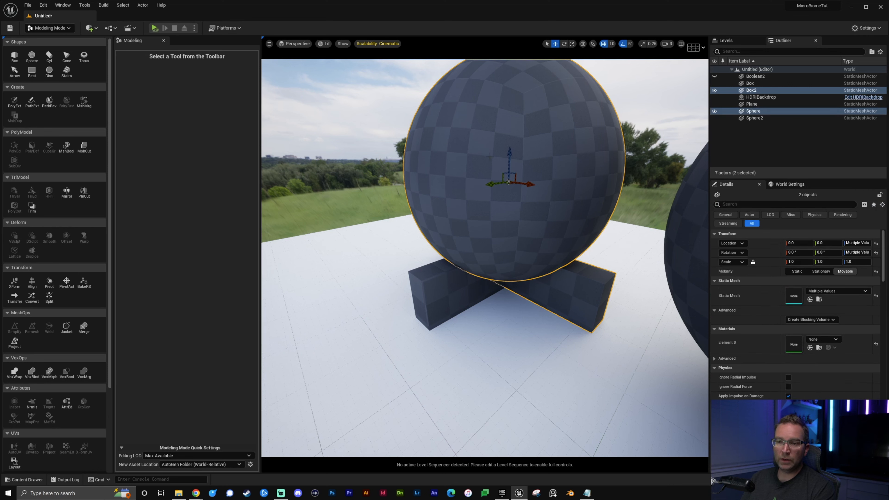
click(67, 147)
right_drag(387, 262, 422, 269)
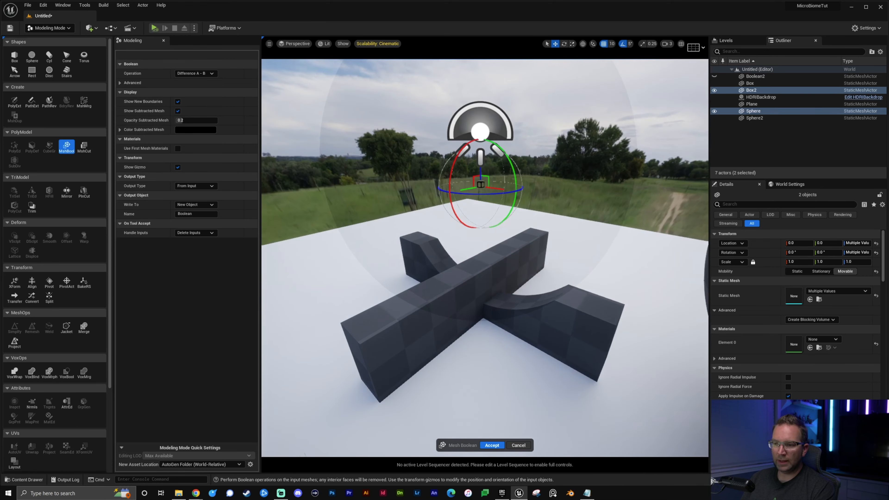
click(492, 445)
right_drag(496, 301, 522, 287)
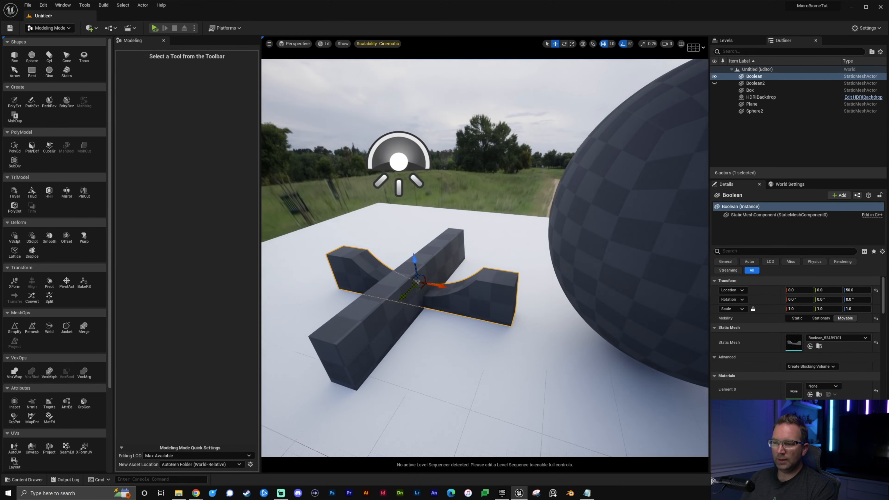
Reset the duplicate sphere's location to the origin and raise it to a height of 230 over the cross
click(633, 291)
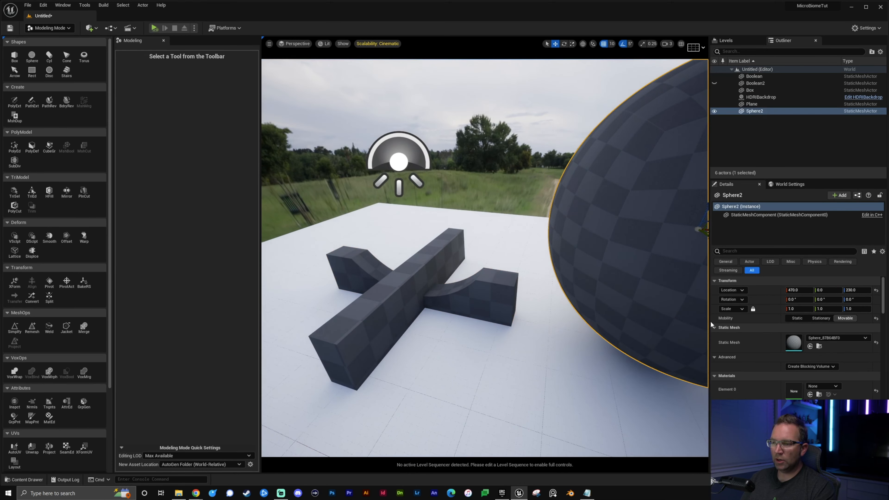
click(876, 291)
drag(418, 277, 398, 167)
alt+drag(478, 290, 395, 294)
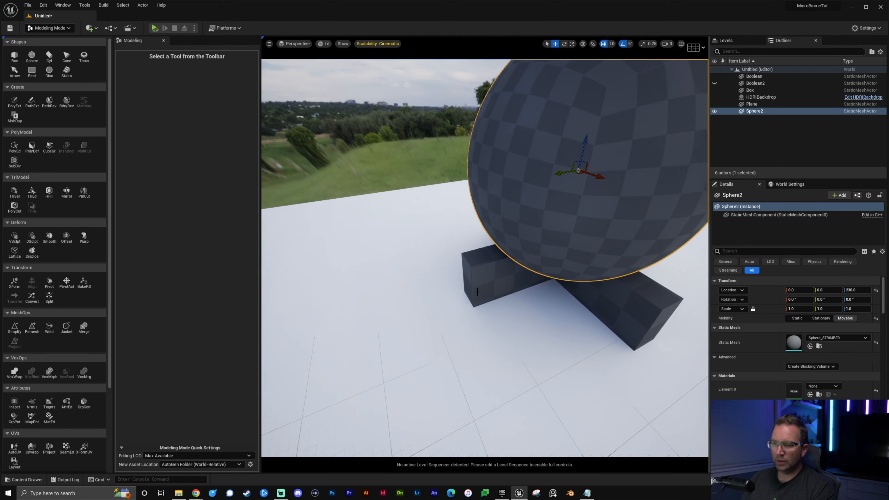
Subtract the duplicate sphere from the remaining uncut box using a Mesh Boolean with Difference A - B
click(485, 275)
ctrl+click(573, 164)
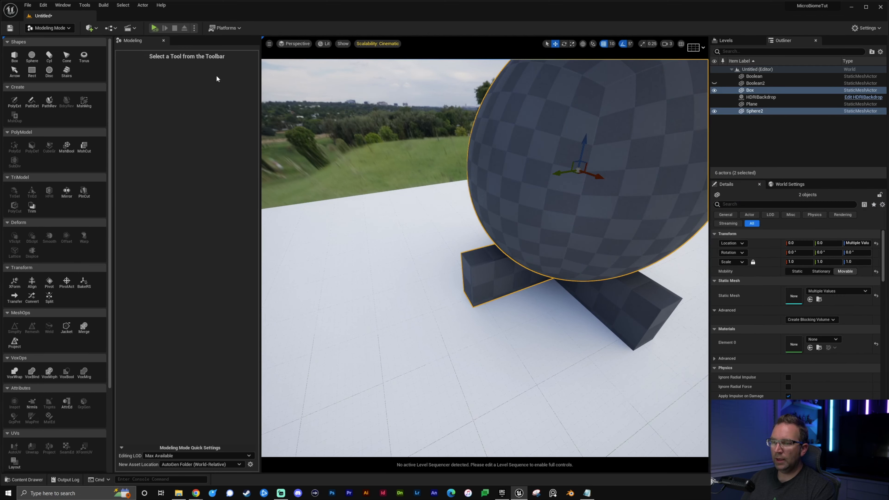
click(66, 147)
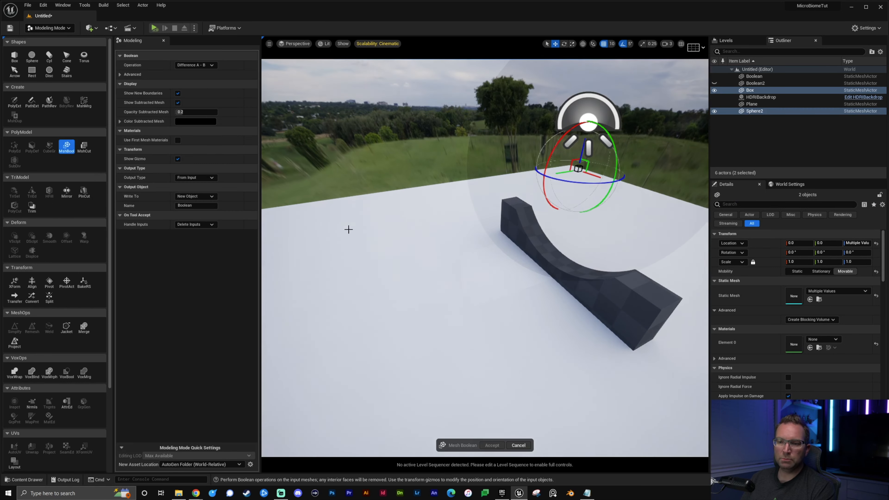
click(492, 445)
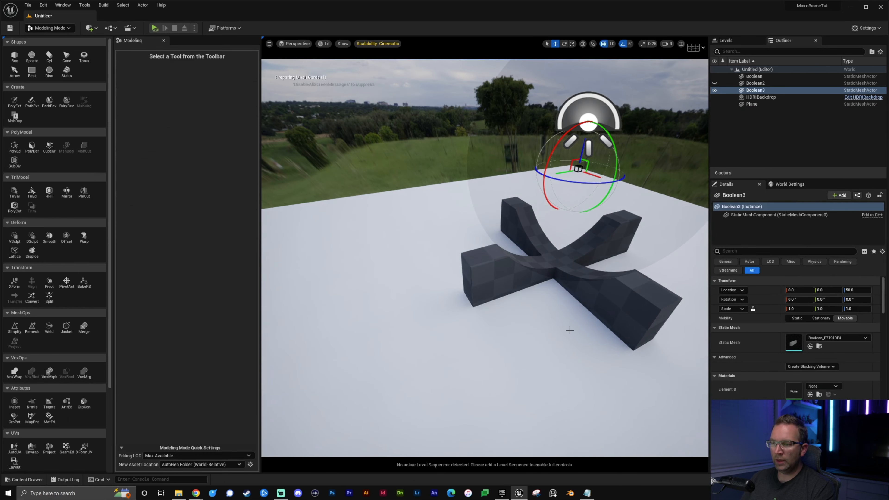
alt+drag(569, 329, 596, 303)
click(561, 366)
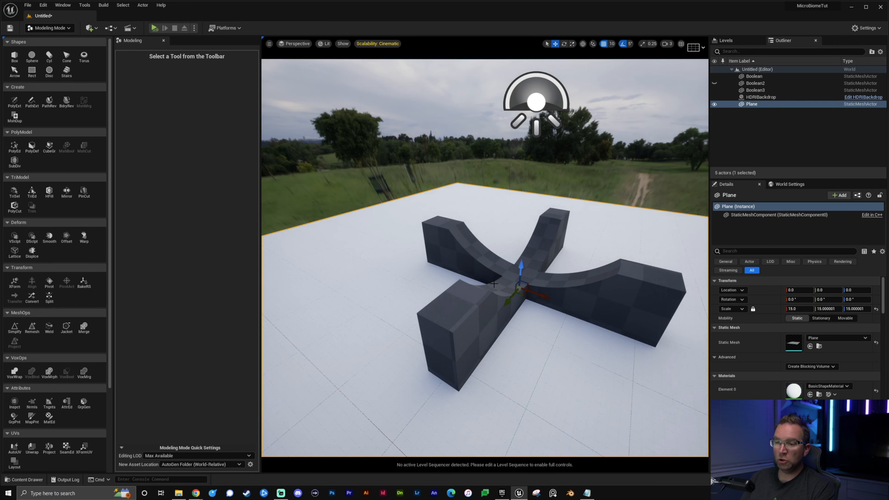
Place a new sphere with a radius of 200 and 100 subdivisions on the floor plane beside the carved stand
alt+drag(540, 345, 522, 355)
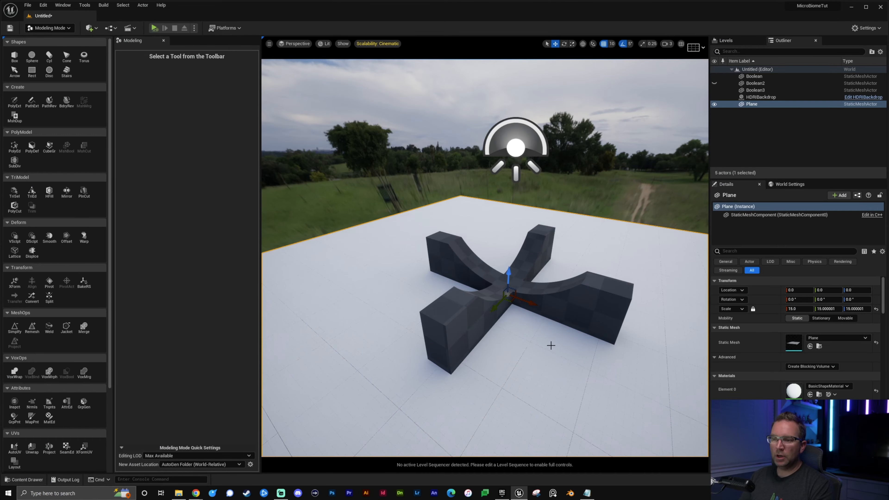
mouse_move(550, 346)
right_down()
mouse_move(542, 342)
mouse_move(557, 343)
right_up()
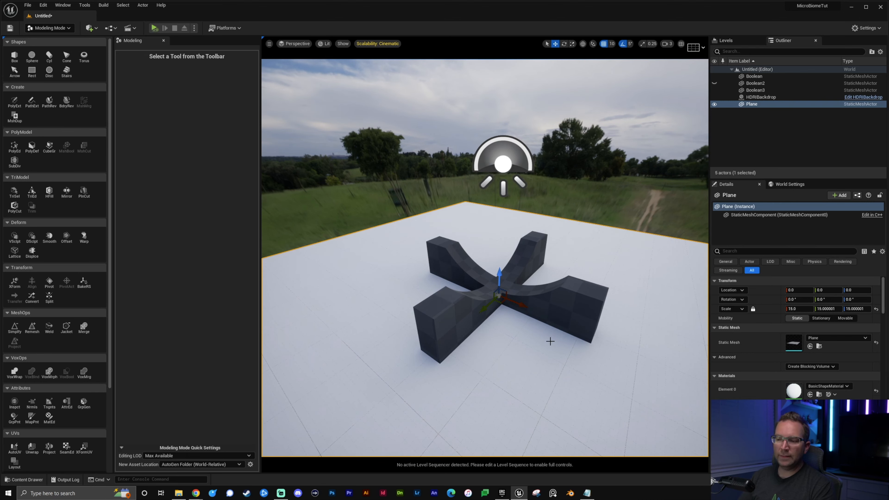
right_drag(550, 341, 542, 350)
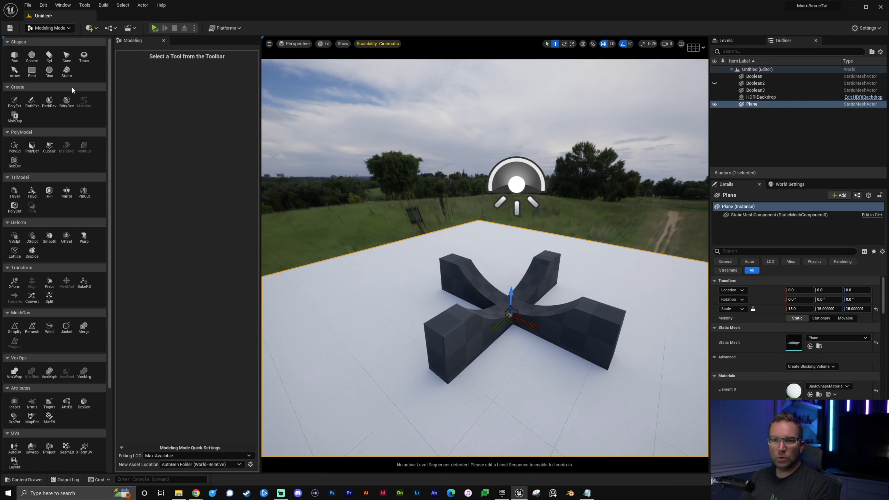
click(32, 56)
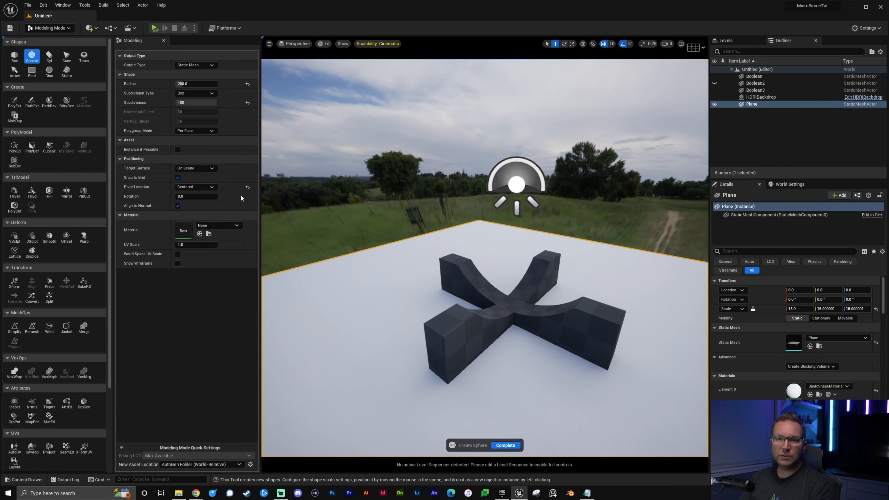
click(364, 306)
key(Escape)
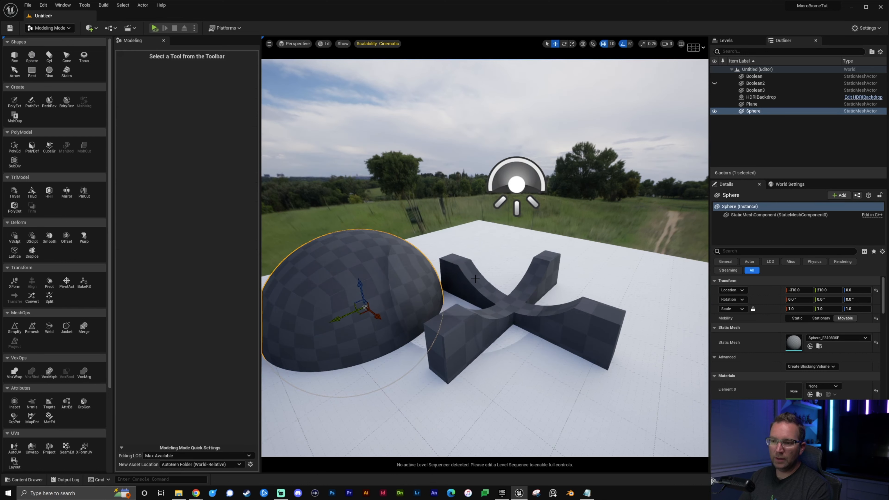
Reset the new sphere's location to the origin and raise it to a height of 210 above the stand
click(876, 290)
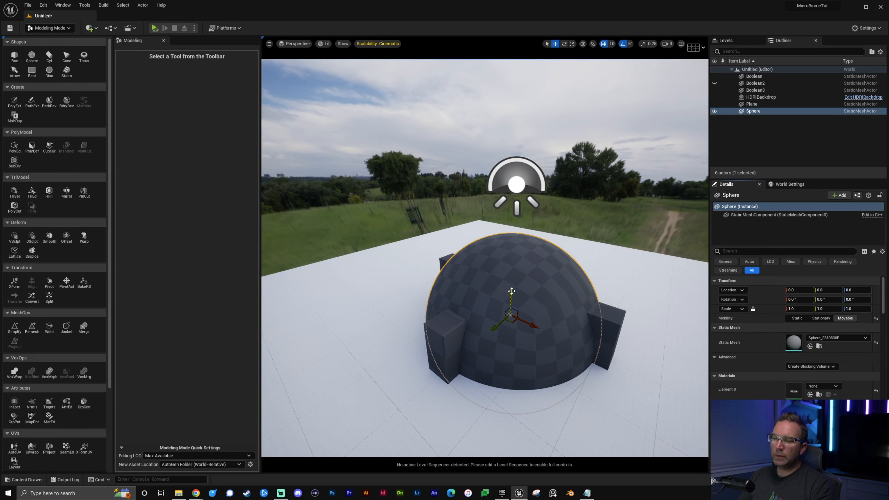
drag(511, 299, 512, 209)
key(f)
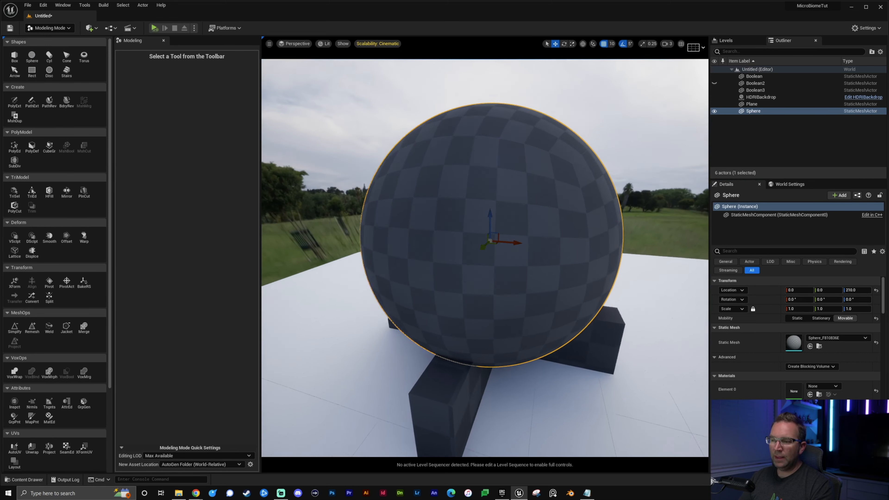
Scale the sphere resting on the stand uniformly to 0.97
click(796, 309)
text(0.98)
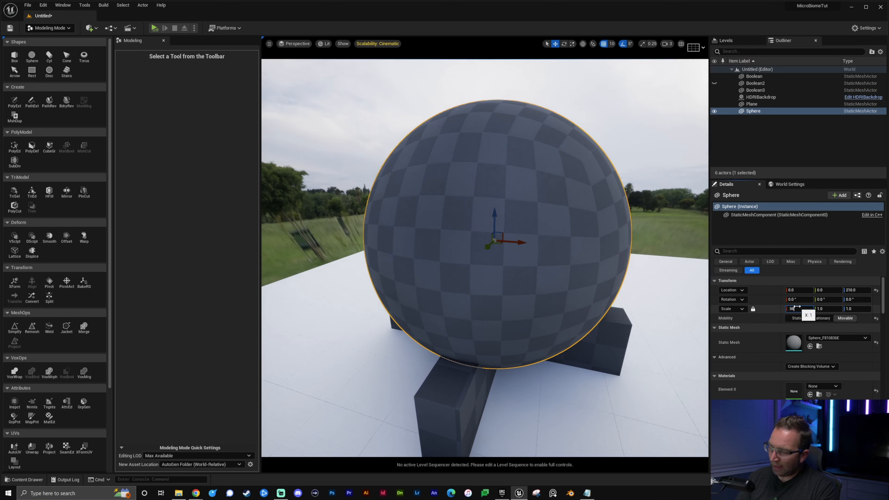
key(Return)
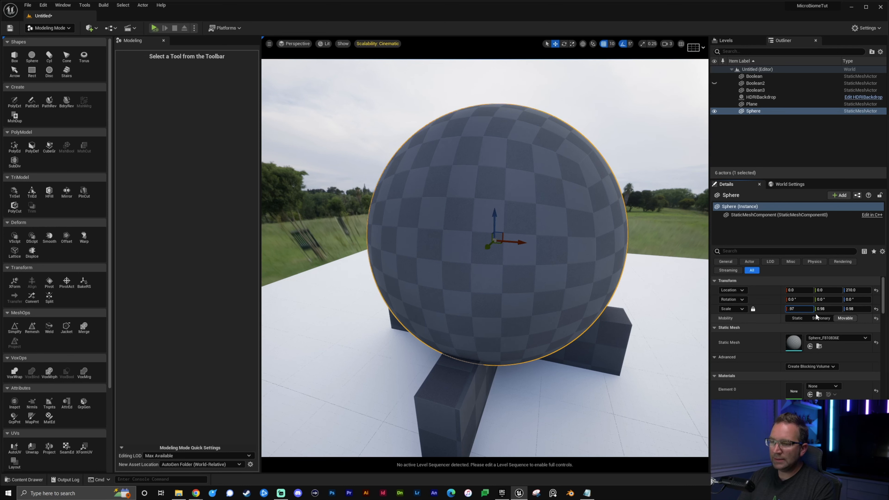
key(Return)
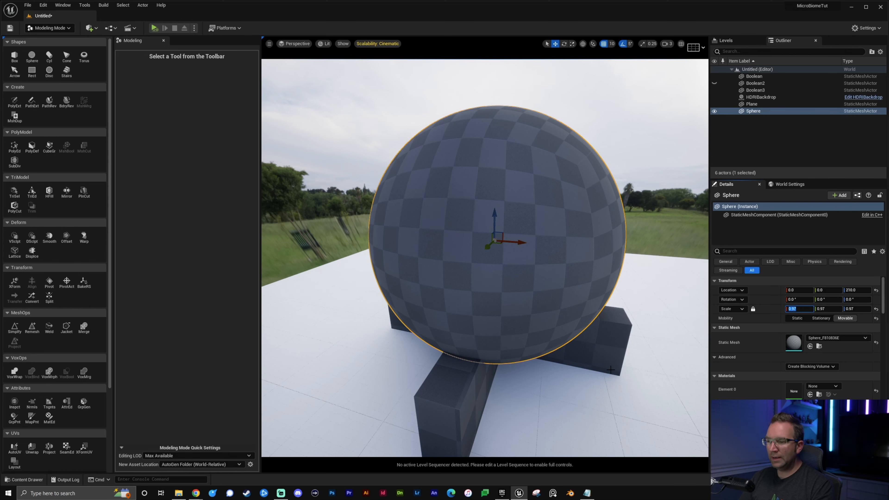
click(611, 401)
key(f)
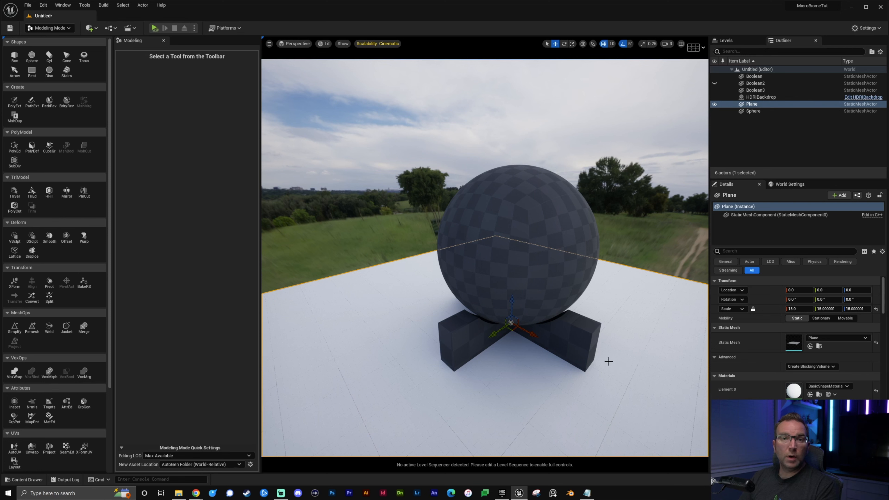
Create a box 450 wide, 450 deep and 450 high and place it on the floor plane beside the sphere
click(15, 56)
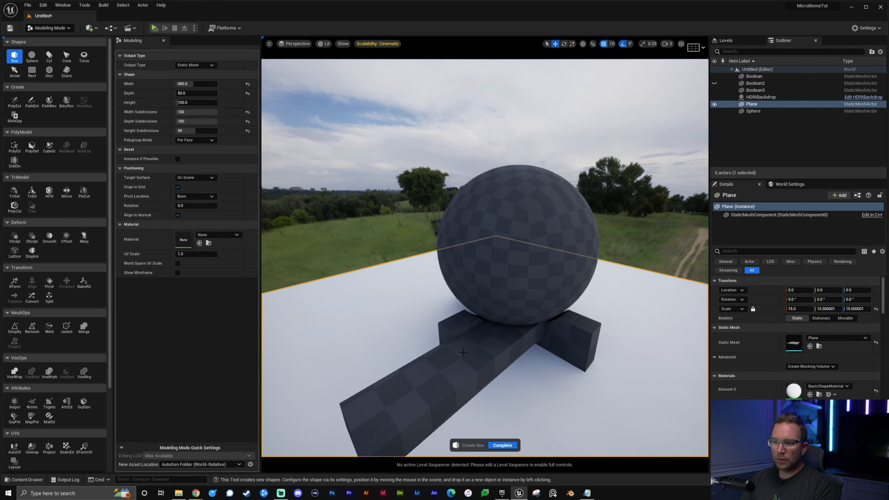
click(196, 83)
key(Tab)
text(45)
key(Tab)
text(2)
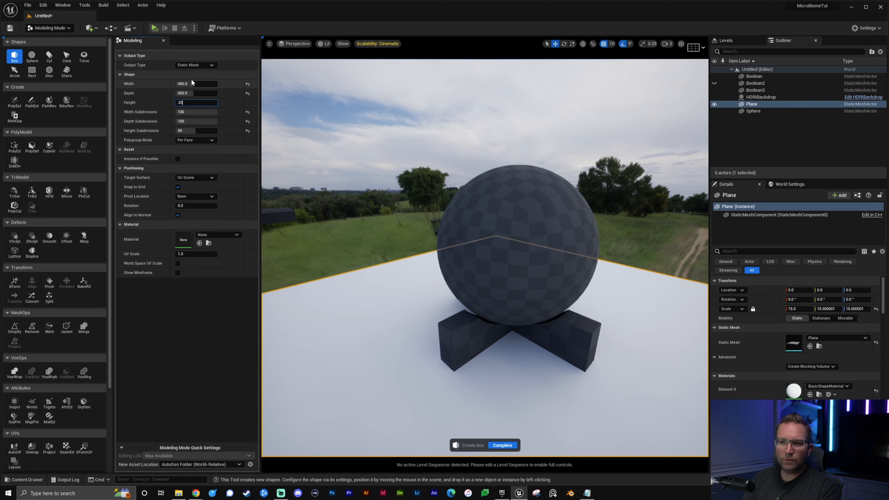
key(Return)
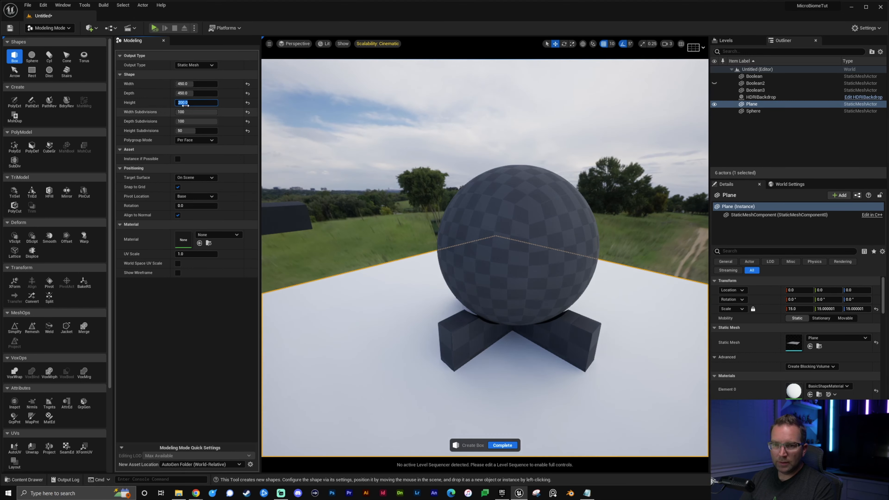
text(4)
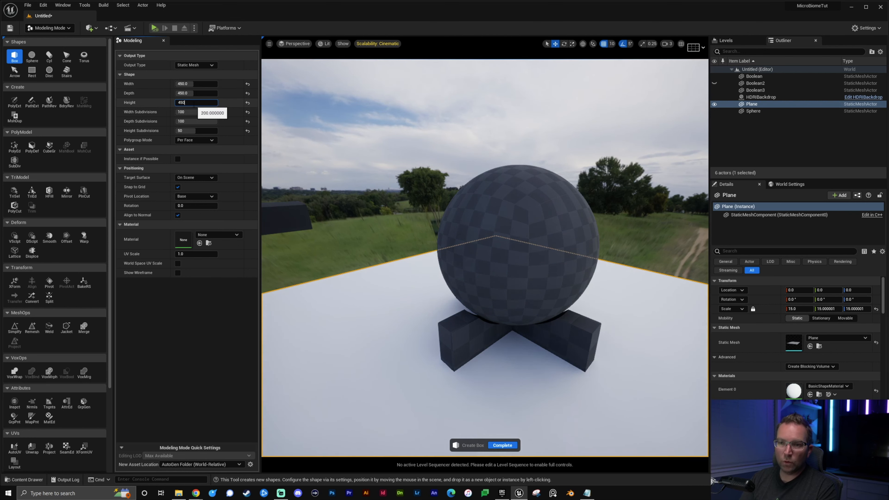
text(50)
key(Return)
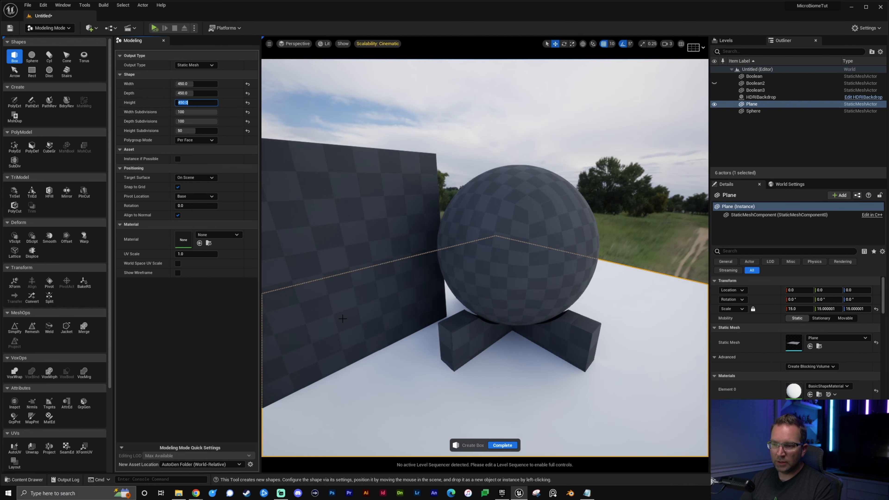
click(342, 318)
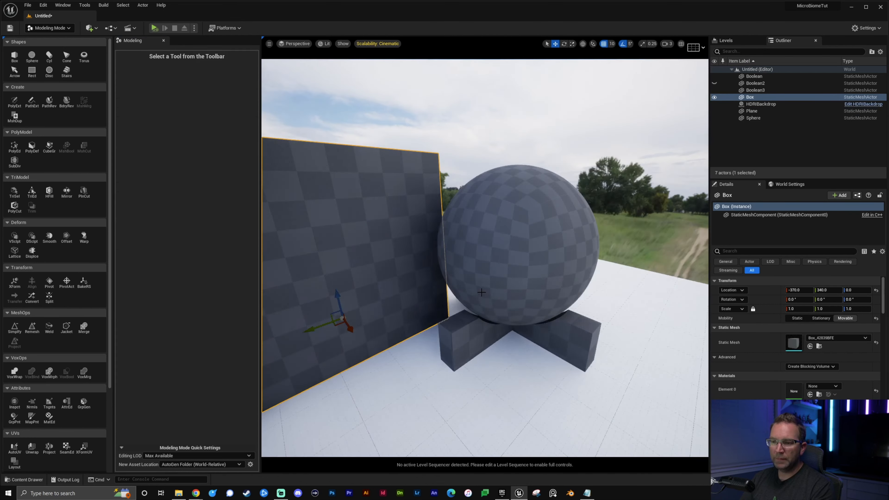
Reset the box's location to the origin and raise it so it covers only the upper half of the sphere
click(875, 290)
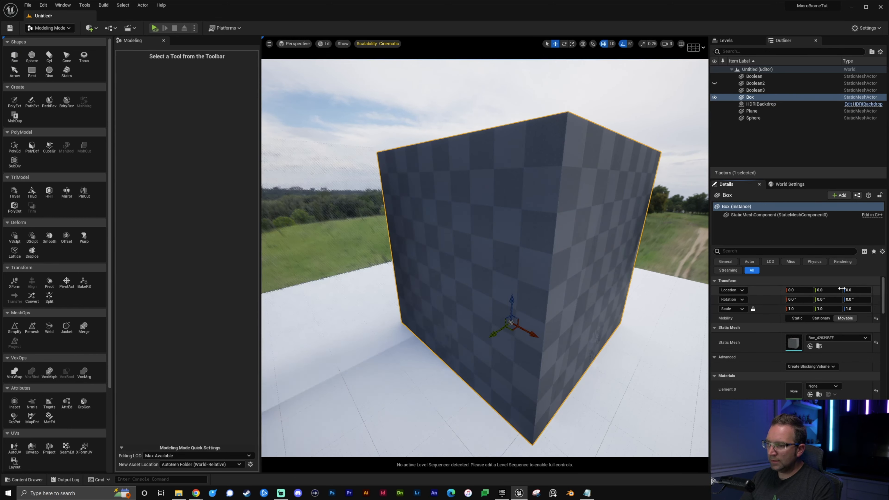
key(a)
right_drag(518, 259, 602, 259)
drag(503, 341, 504, 245)
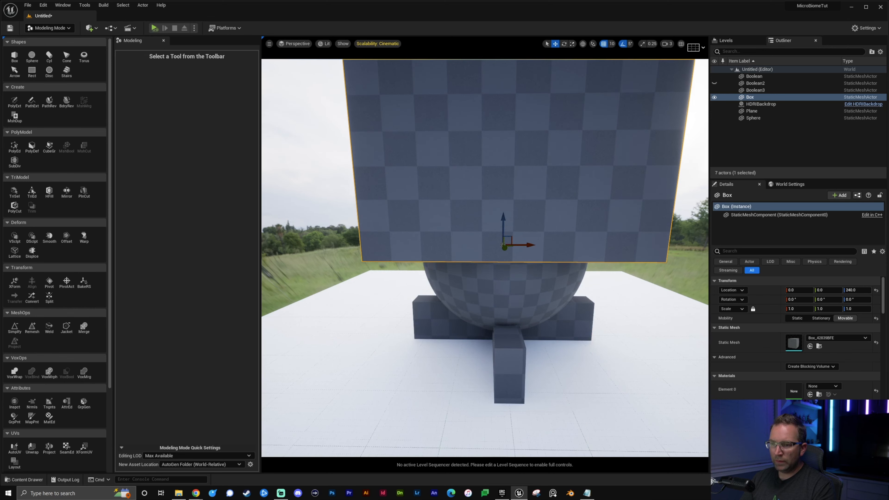
key(w)
right_drag(521, 293, 519, 278)
key(q)
drag(509, 220, 510, 241)
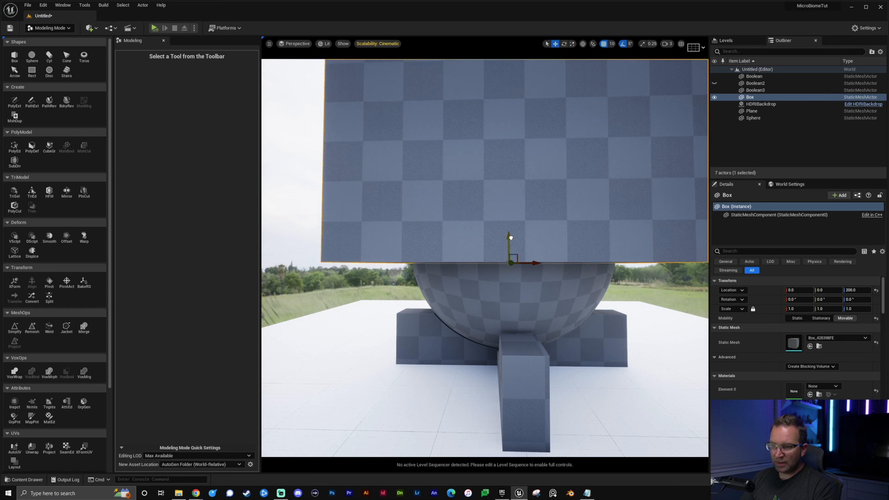
right_drag(589, 342, 591, 357)
key(d)
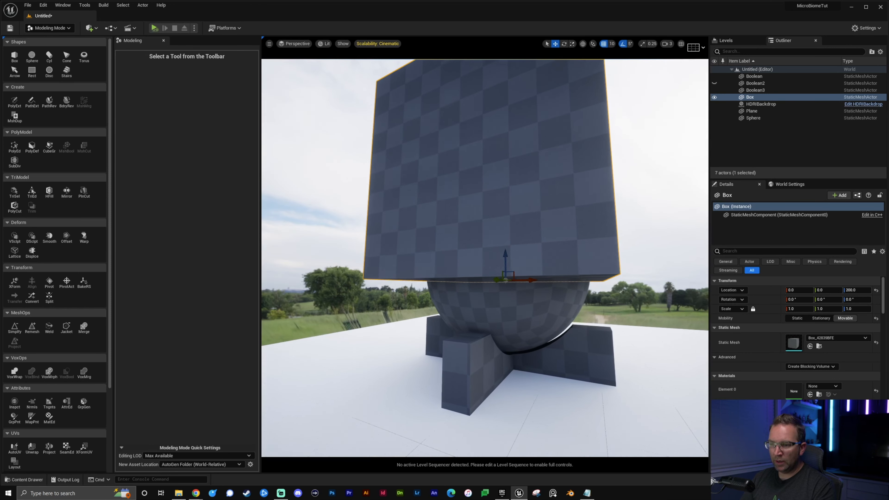
drag(505, 255, 505, 266)
Subtract the box from the sphere using a Mesh Boolean with Difference A - B, deleting the input meshes
click(573, 382)
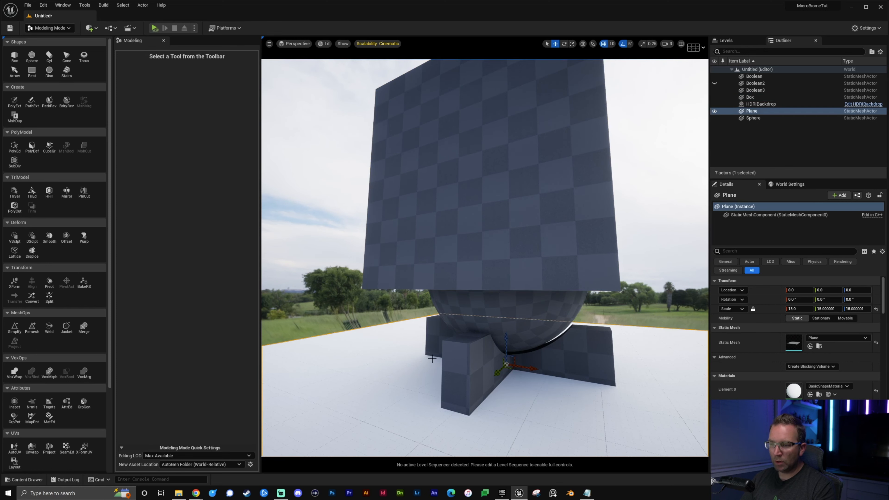
click(537, 311)
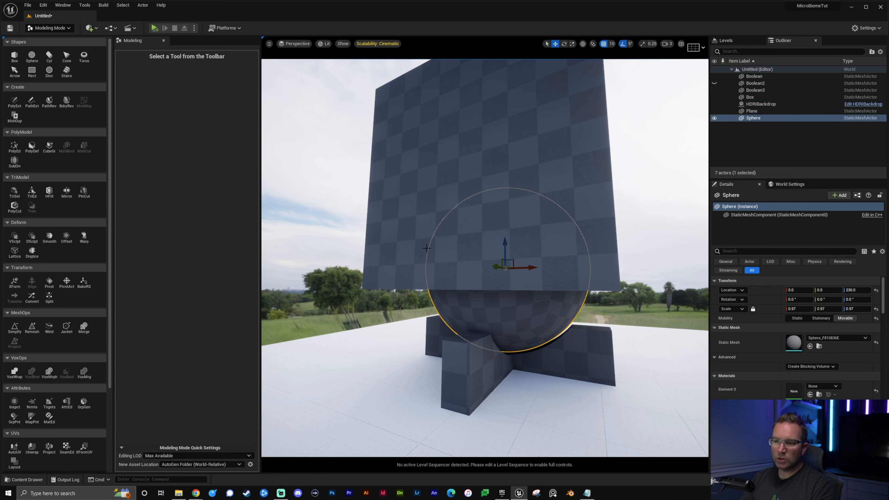
ctrl+click(417, 231)
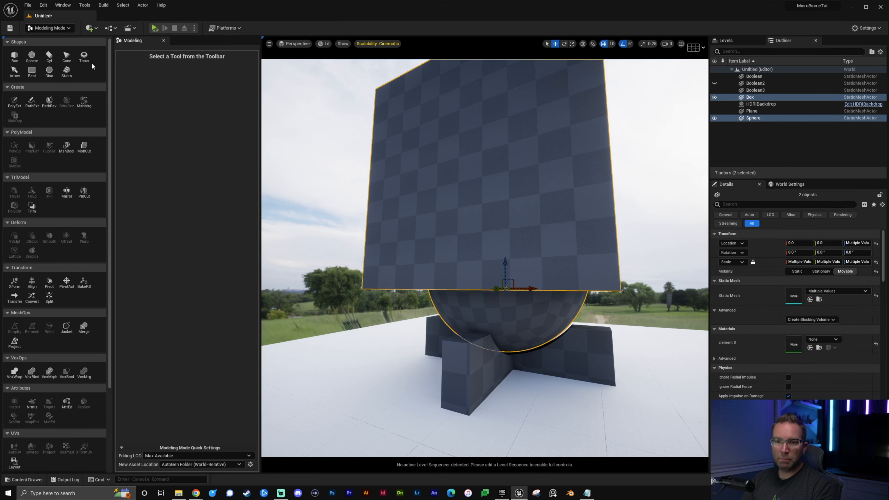
click(66, 147)
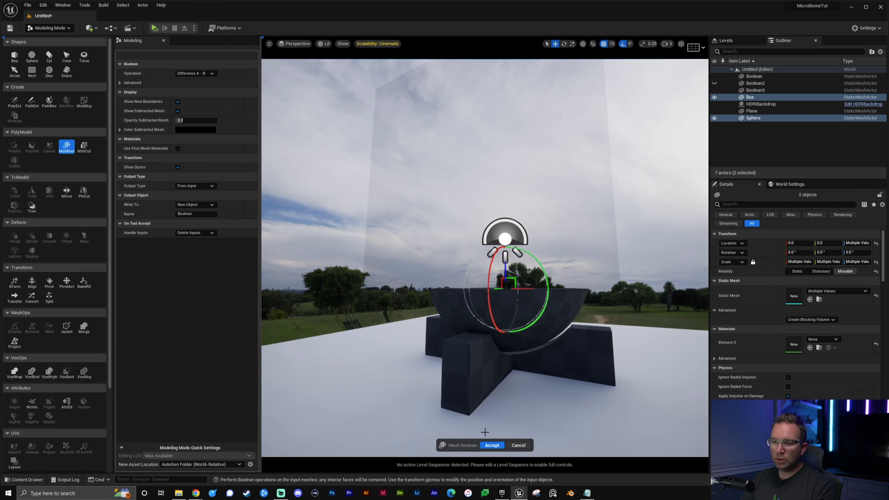
key(Return)
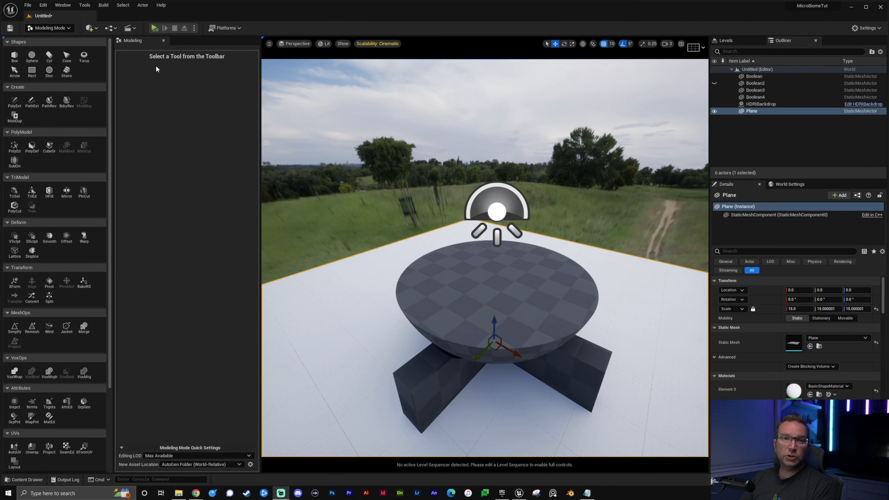
Open Quixel Bridge in an enlarged window and show the locally downloaded Megascans surfaces
click(90, 29)
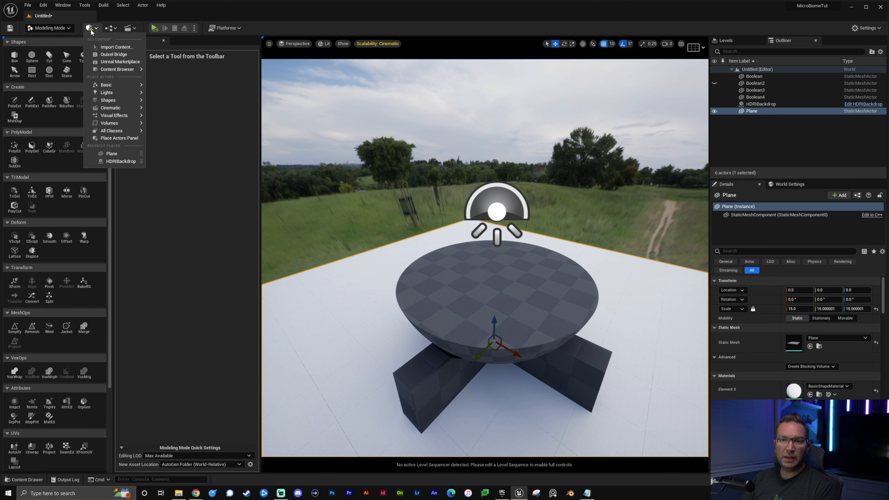
click(113, 54)
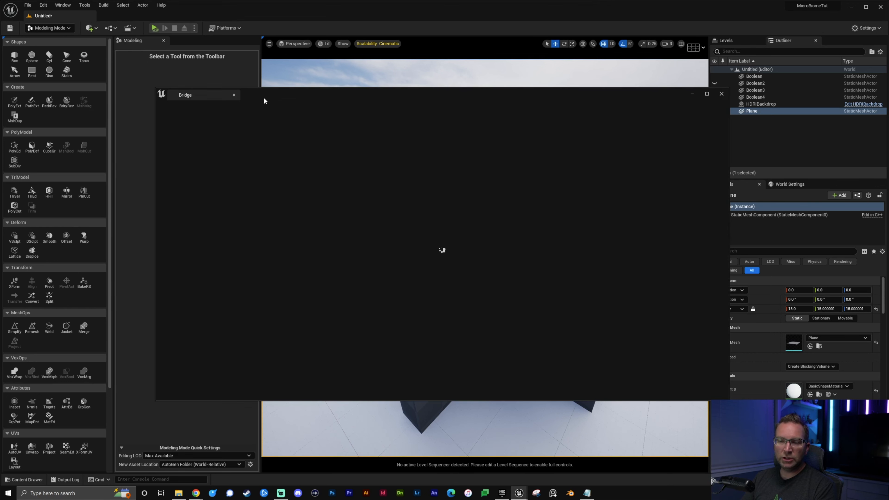
drag(293, 96, 0, 299)
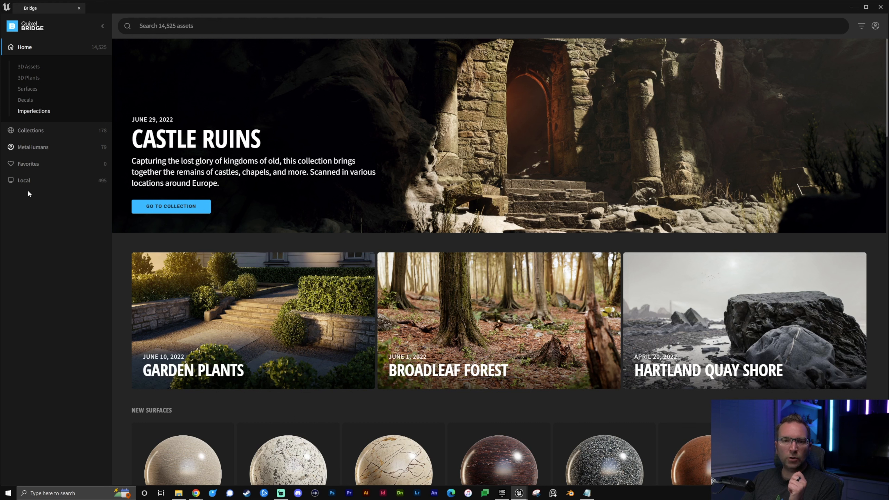
click(24, 181)
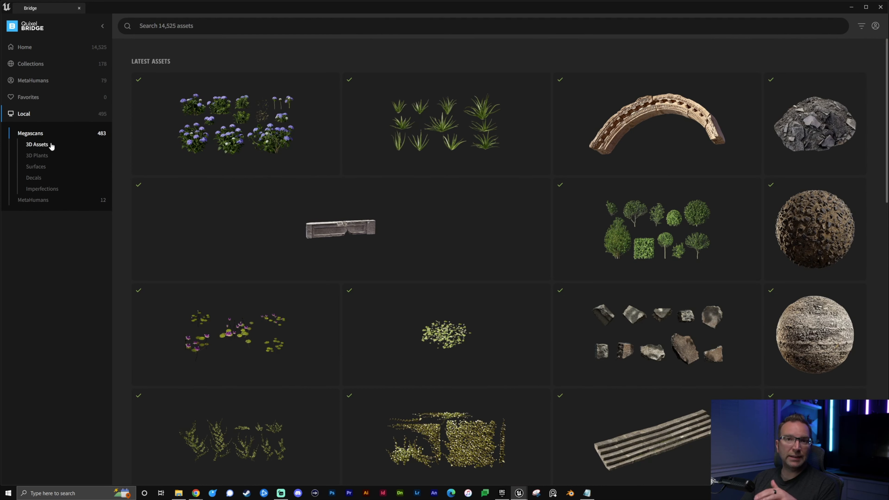
click(36, 167)
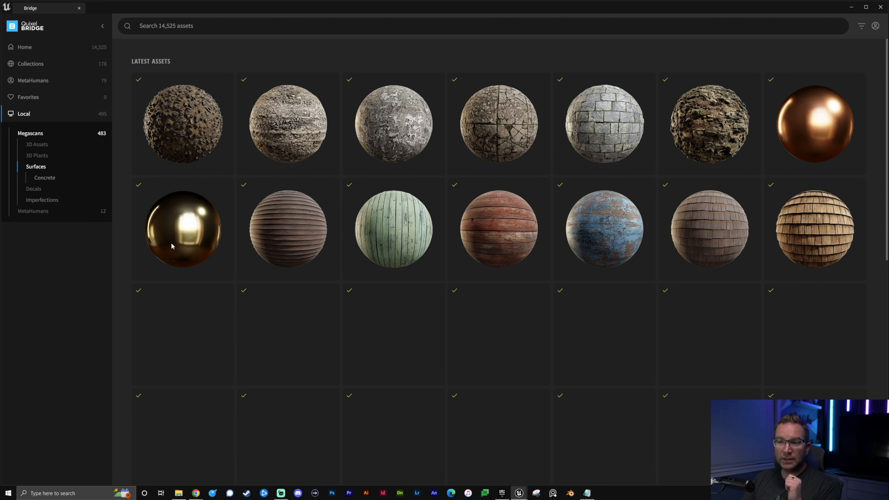
Look through the downloaded surfaces, including Potting Soil, and the locally stored imperfections
click(604, 228)
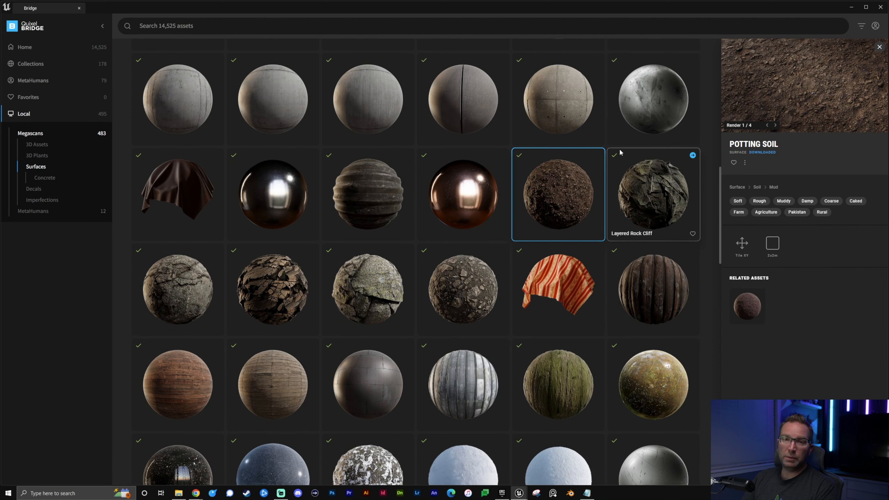
scroll(670, 236, down, 2)
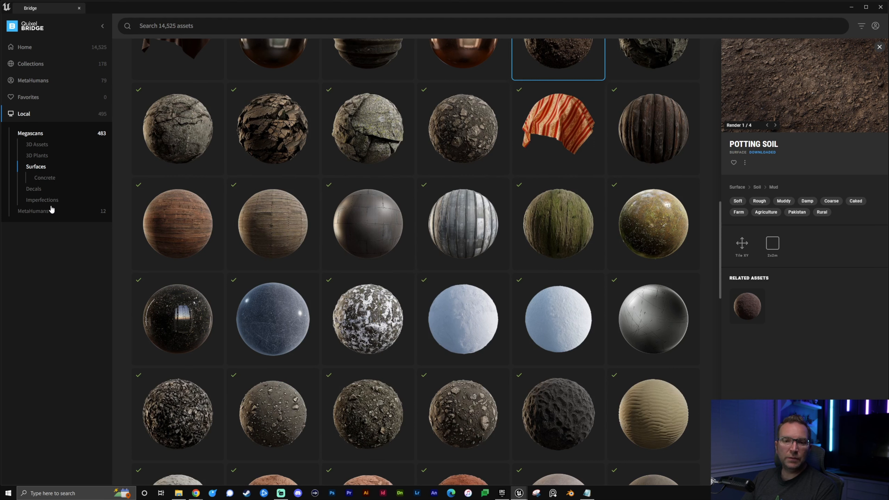
click(45, 200)
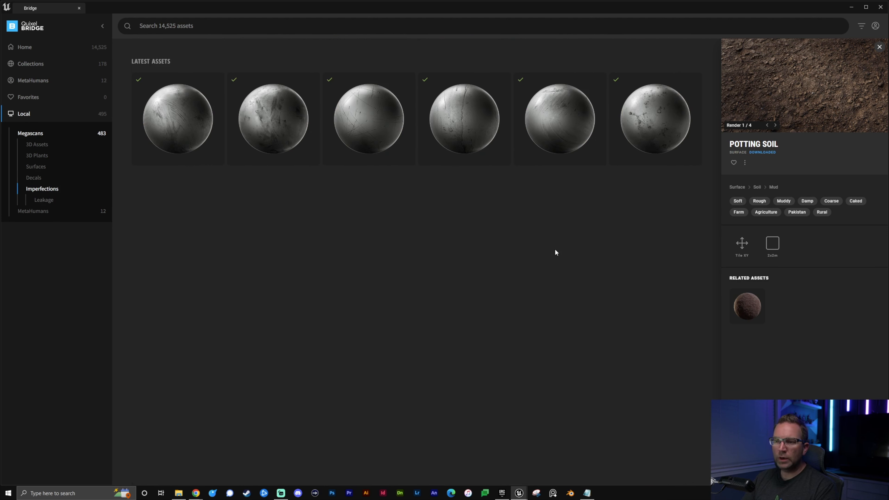
click(273, 117)
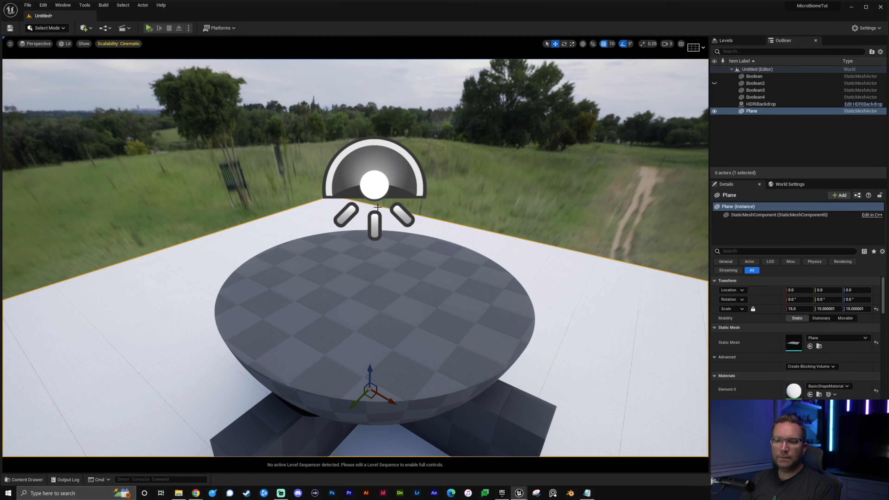
Filter the project's Megascans Surfaces folder to material instances and apply the Wooden Planks material to the crossed stand boxes
right_drag(377, 206, 407, 218)
key(ctrl+space)
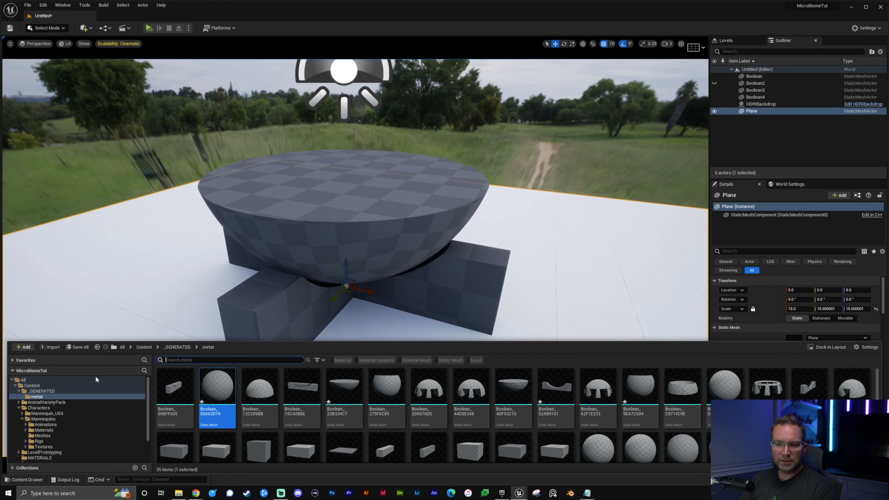
scroll(96, 412, down, 2)
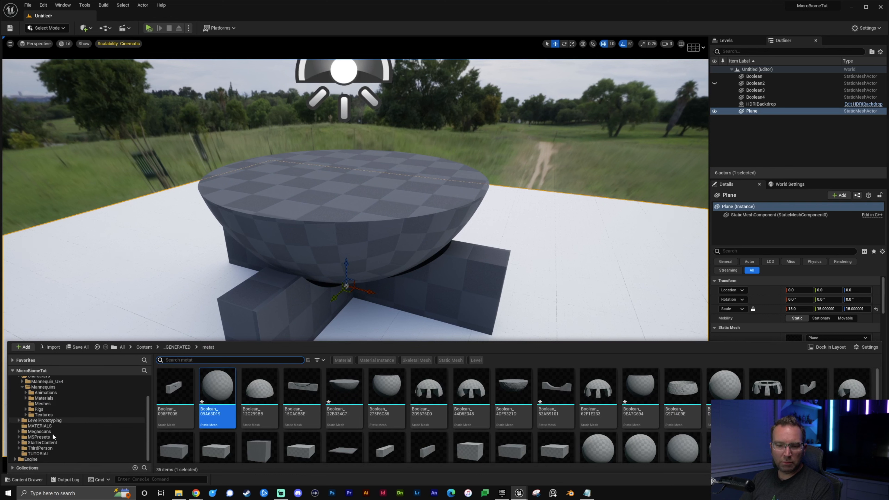
click(37, 431)
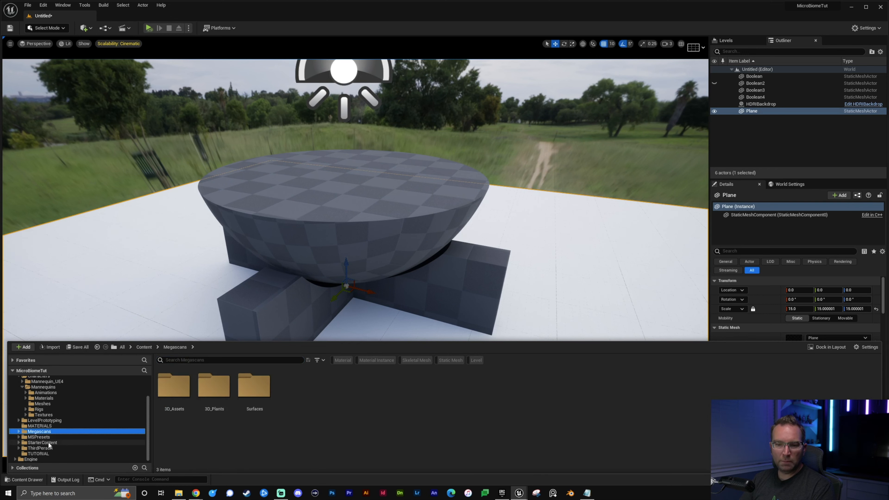
double_click(250, 388)
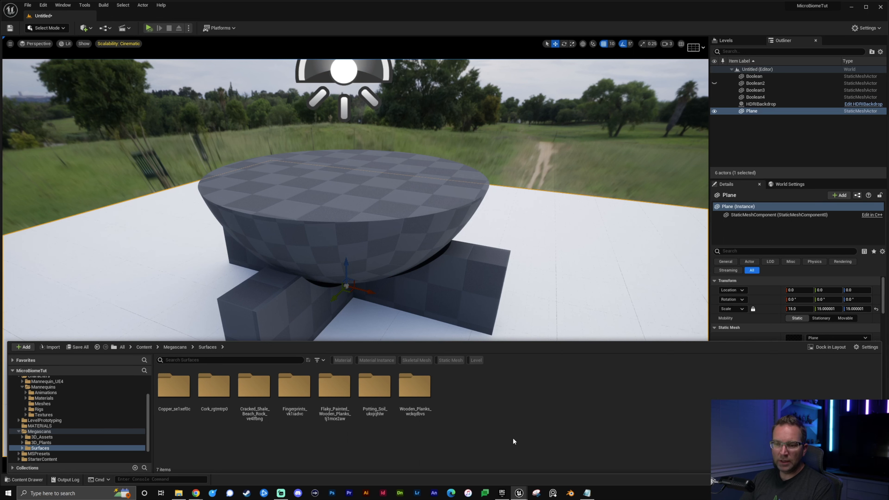
click(369, 360)
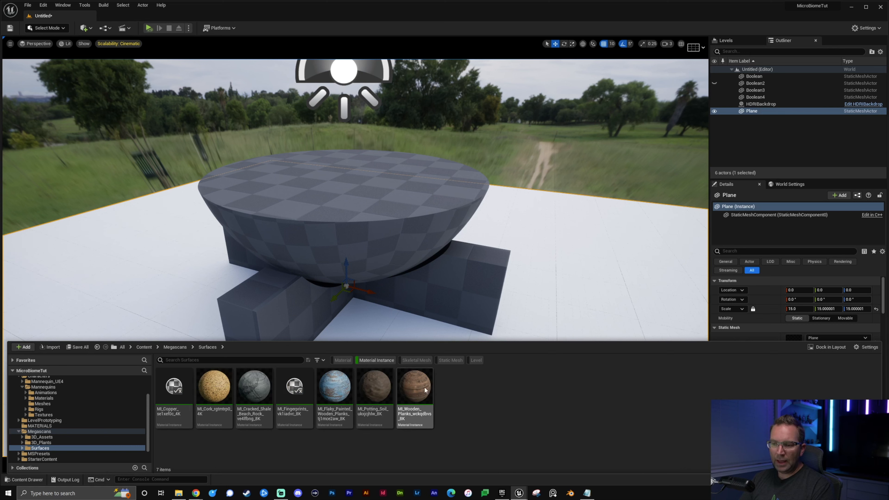
drag(424, 391, 280, 306)
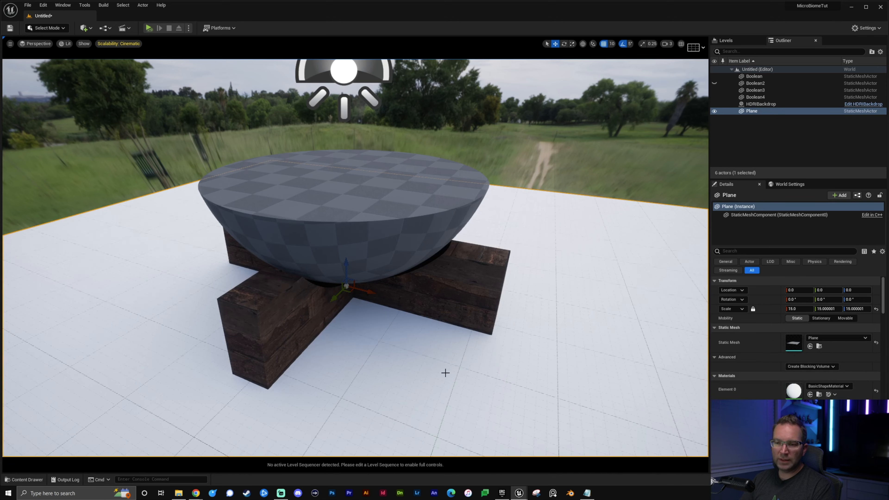
Apply the Potting Soil material instance to the half sphere resting on the stand
right_drag(448, 362, 351, 317)
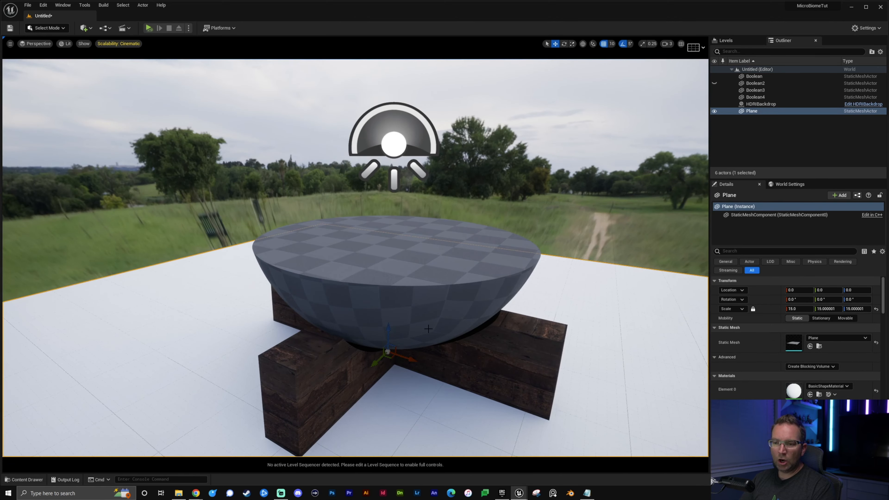
key(ctrl+space)
drag(374, 425, 387, 288)
mouse_move(387, 288)
right_down()
mouse_move(347, 280)
mouse_move(291, 308)
mouse_move(329, 322)
mouse_move(399, 310)
mouse_move(381, 302)
right_up()
key(d)
key(s)
key(a)
right_drag(463, 217, 434, 219)
key(d)
key(w)
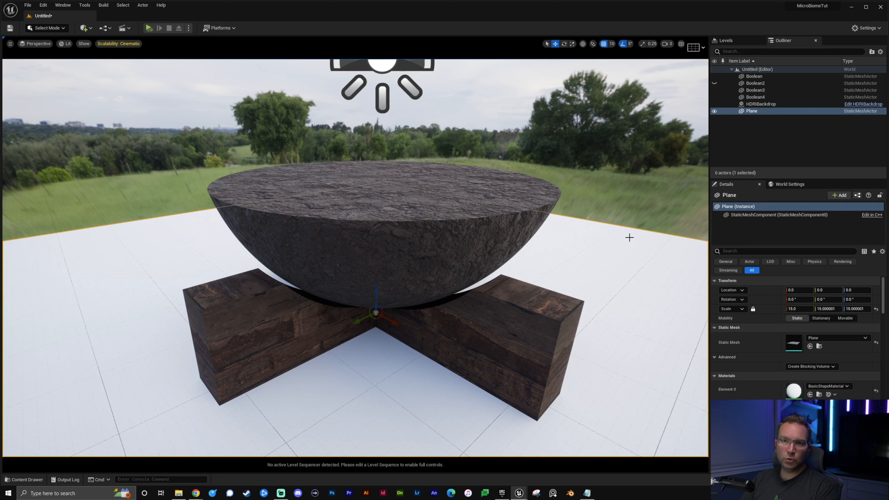
Rename the soil-covered half sphere as DIRT
click(395, 211)
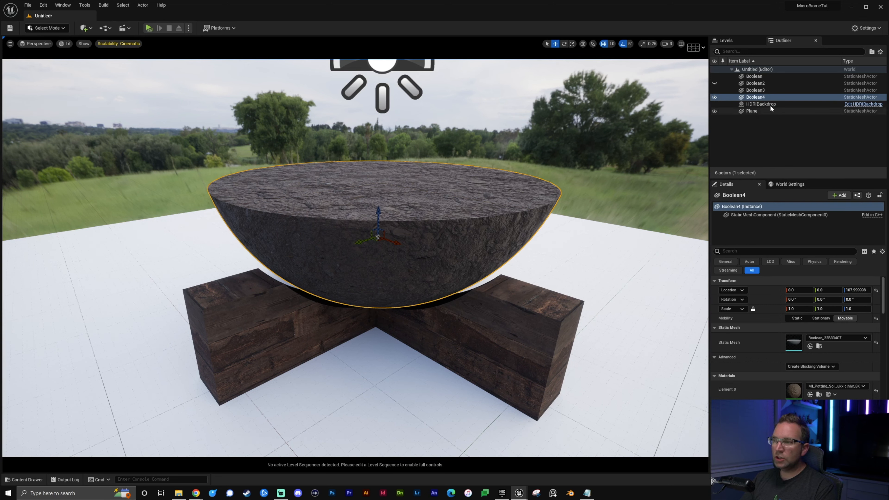
key(F2)
text(DIRT)
key(Return)
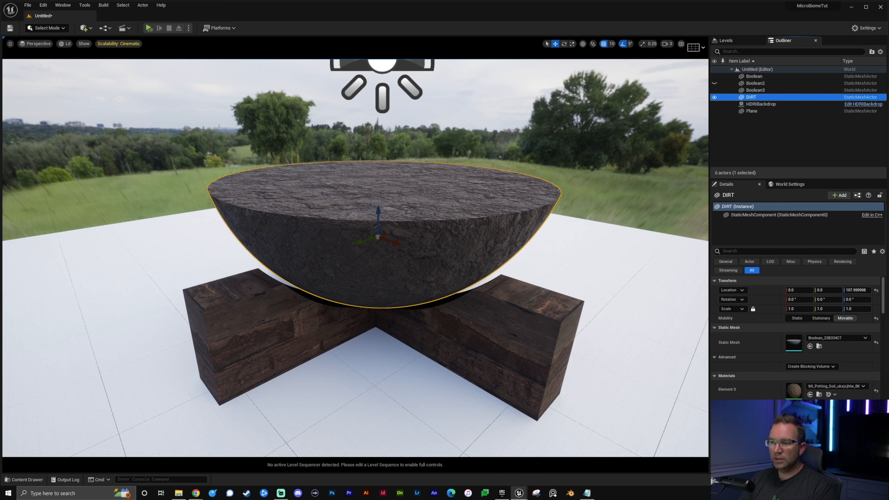
Rename both wooden boxes of the crossed stand, Boolean and Boolean3, as STAND
click(760, 76)
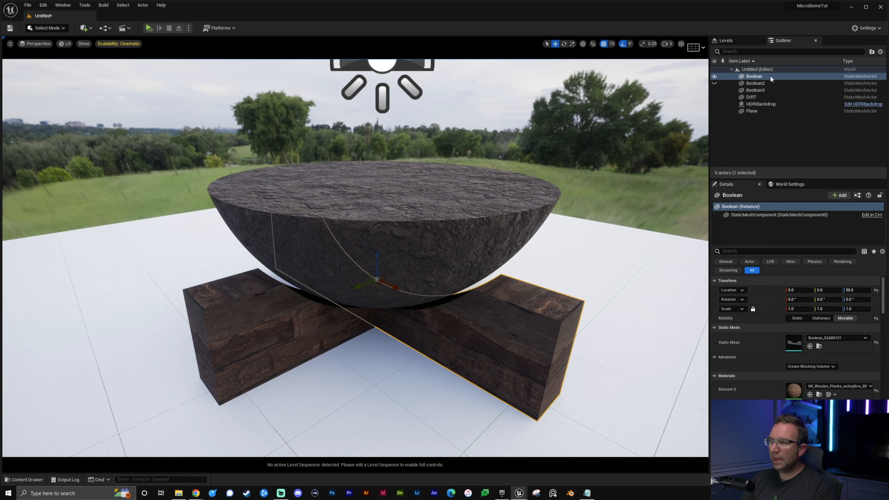
click(755, 77)
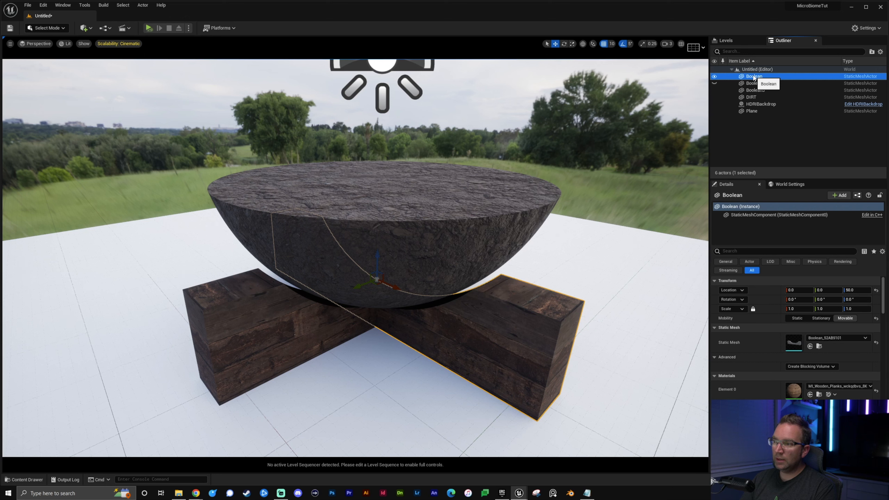
key(F2)
text(STAND)
key(Return)
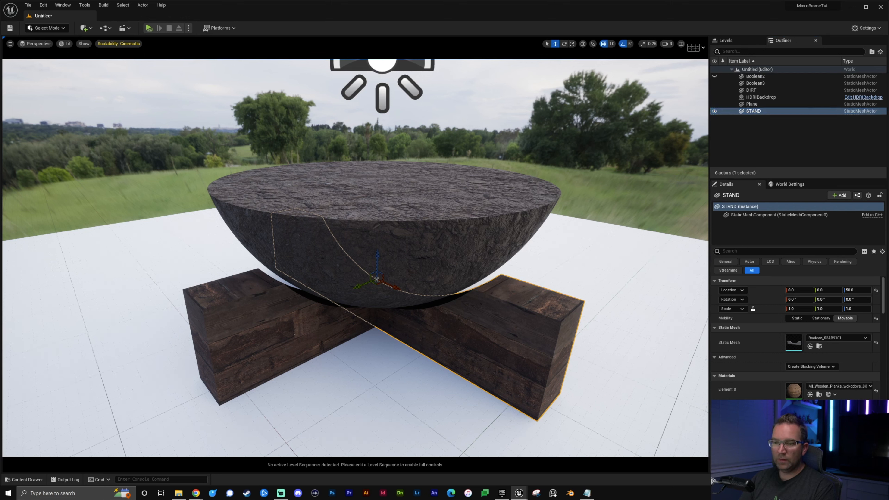
click(754, 84)
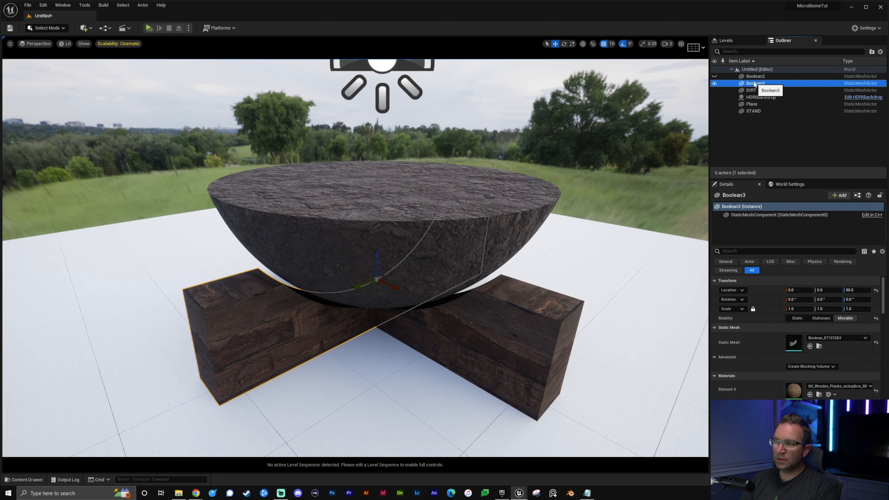
key(F2)
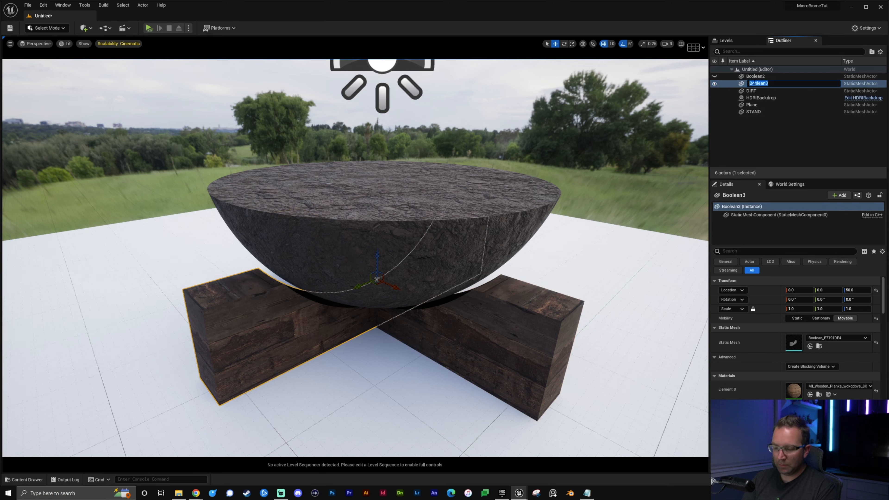
text(STAND)
key(Return)
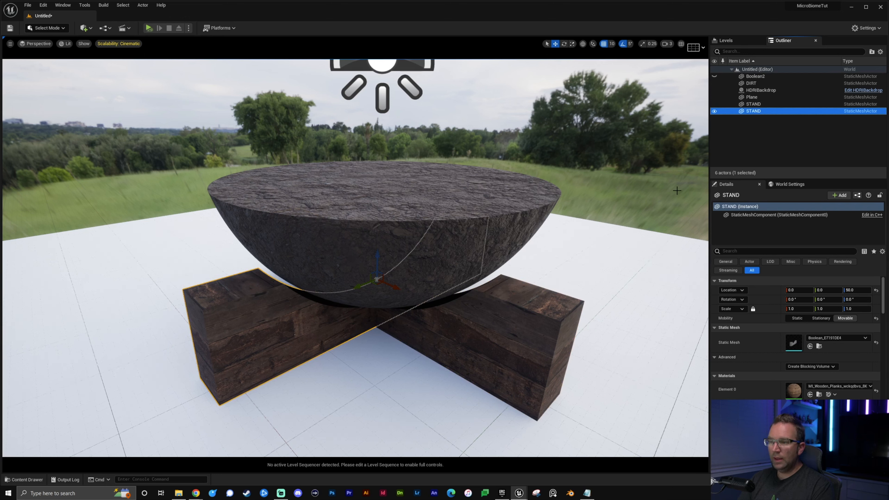
Unhide the large checkered bowl Boolean2, rename it as GLASS, and hide it again
click(714, 76)
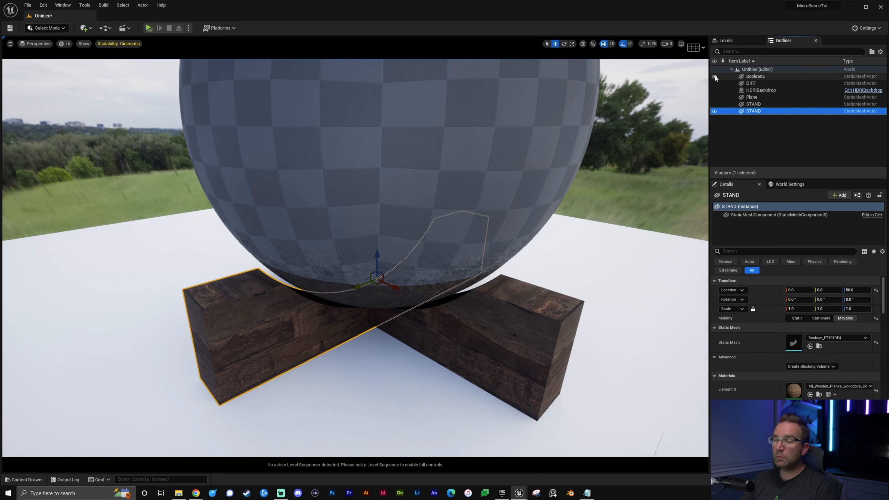
click(754, 77)
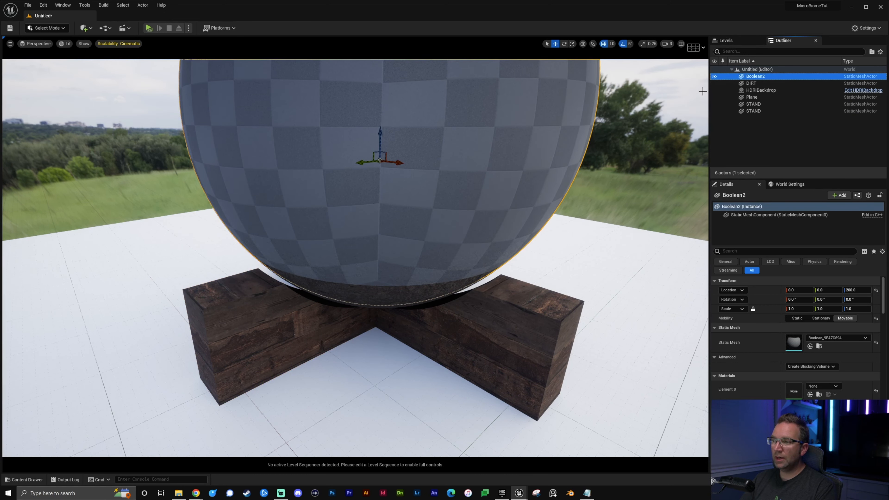
click(755, 78)
text(GLASS)
key(Return)
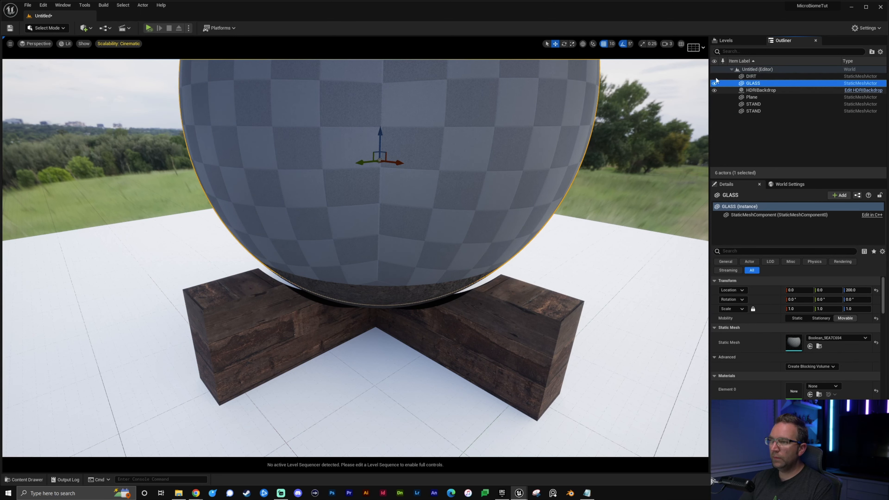
click(715, 83)
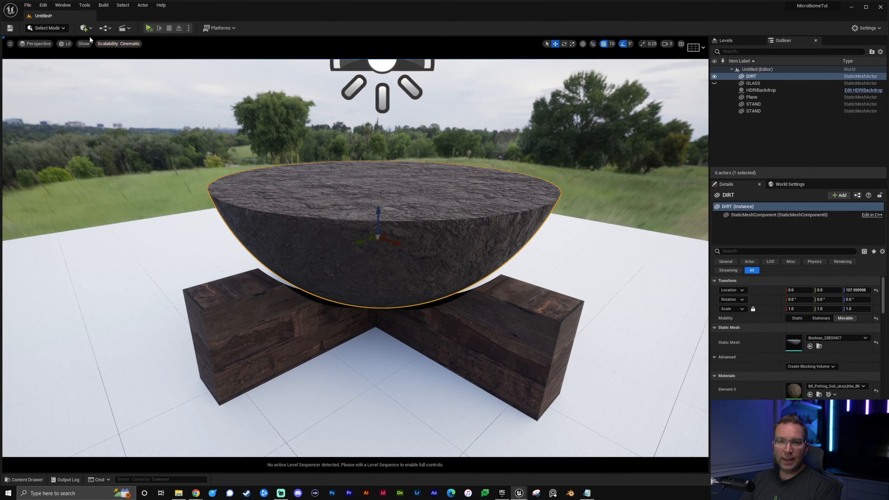
Switch to Modeling mode, start the Displace tool on the DIRT half sphere, and inspect its Perlin Noise preview
click(50, 28)
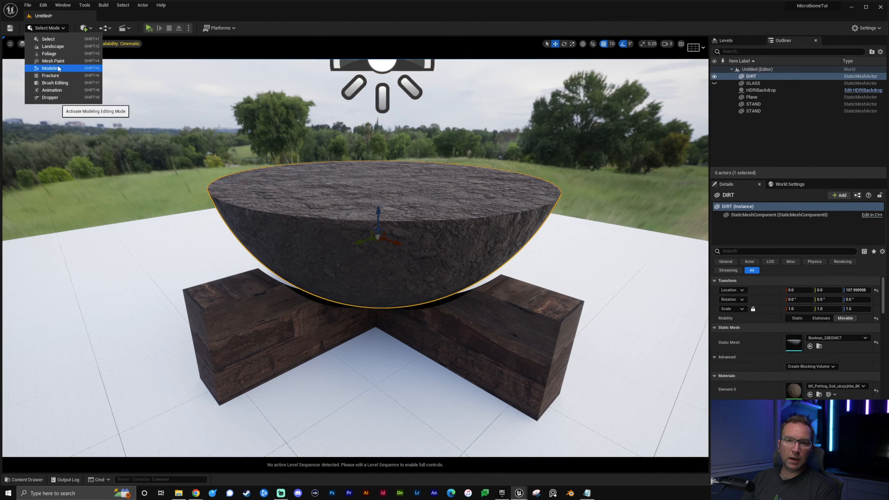
click(51, 68)
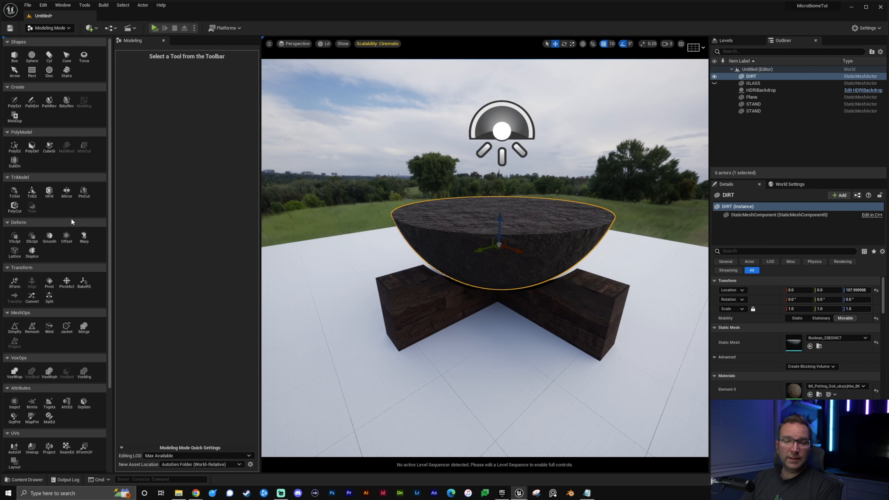
click(32, 252)
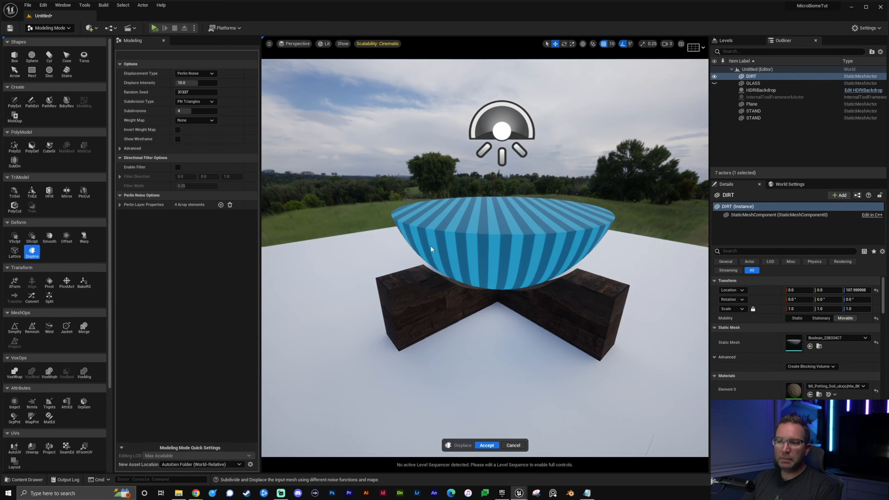
key(w)
right_drag(455, 244, 425, 277)
key(s)
right_drag(443, 215, 443, 215)
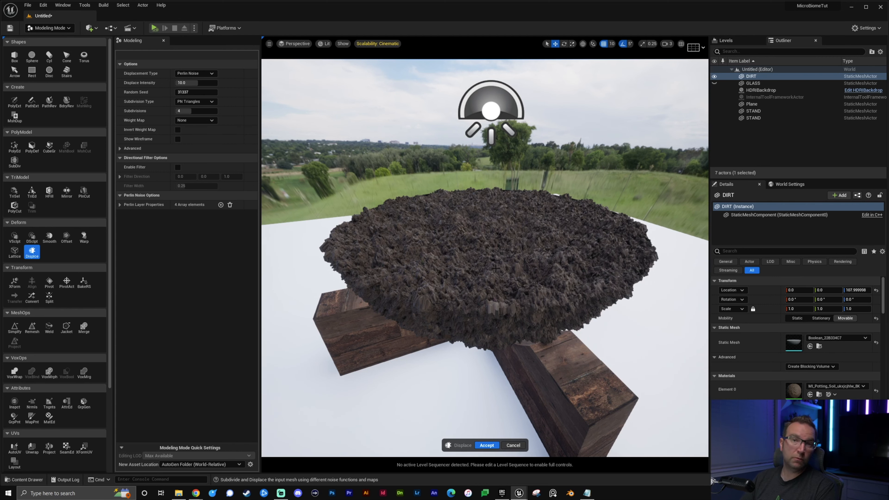
key(a)
right_drag(485, 261, 511, 262)
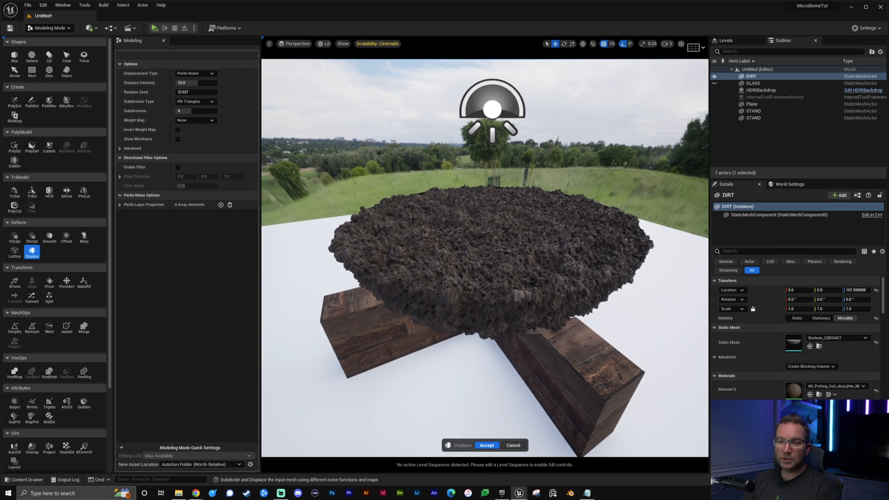
Set the displacement type to Texture2D Map and assign the Potting Soil ORDp texture from the Megascans Surfaces folder as displacement map
click(194, 76)
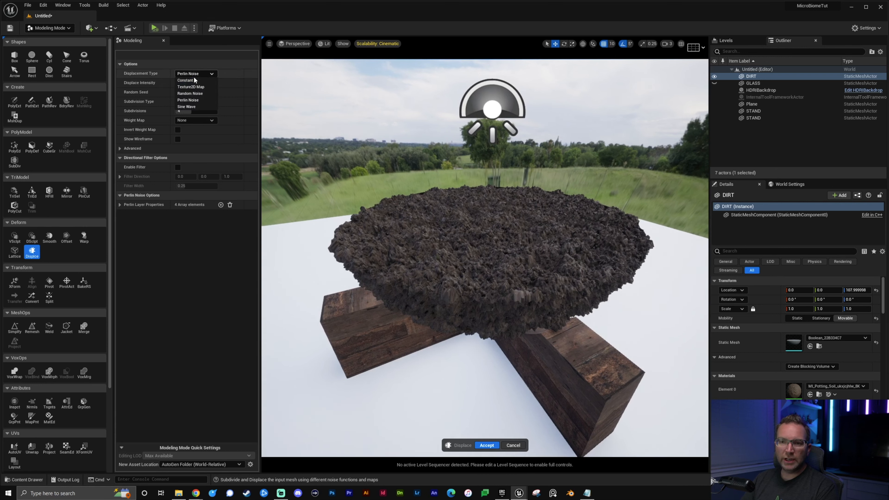
click(195, 87)
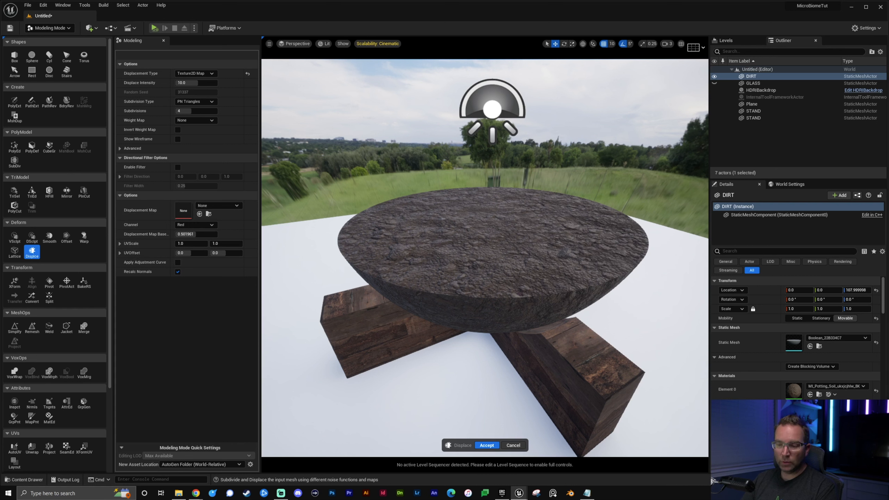
key(ctrl+space)
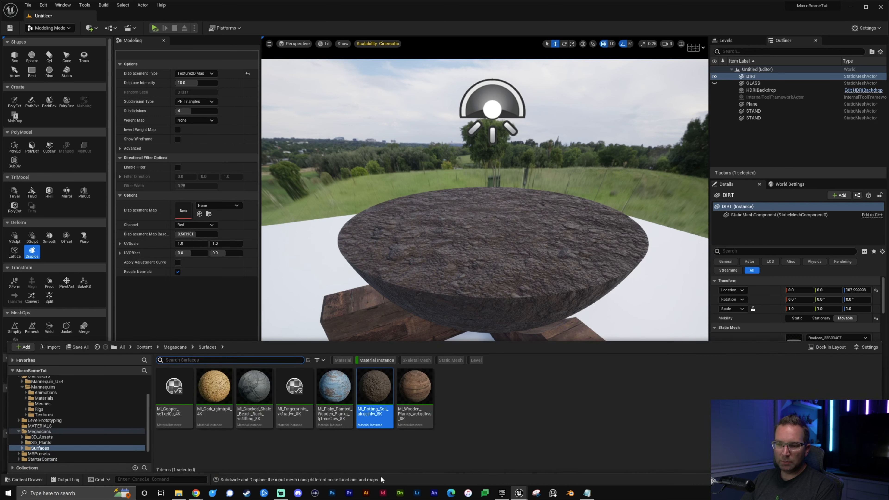
click(376, 359)
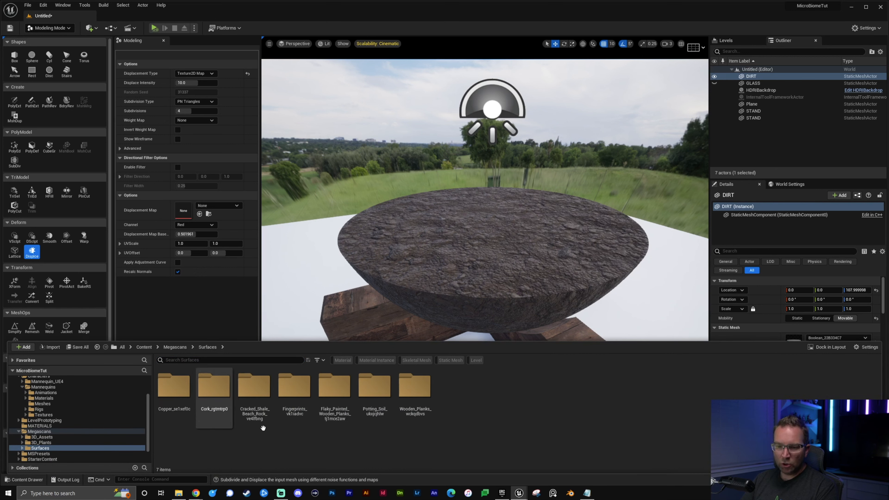
double_click(374, 385)
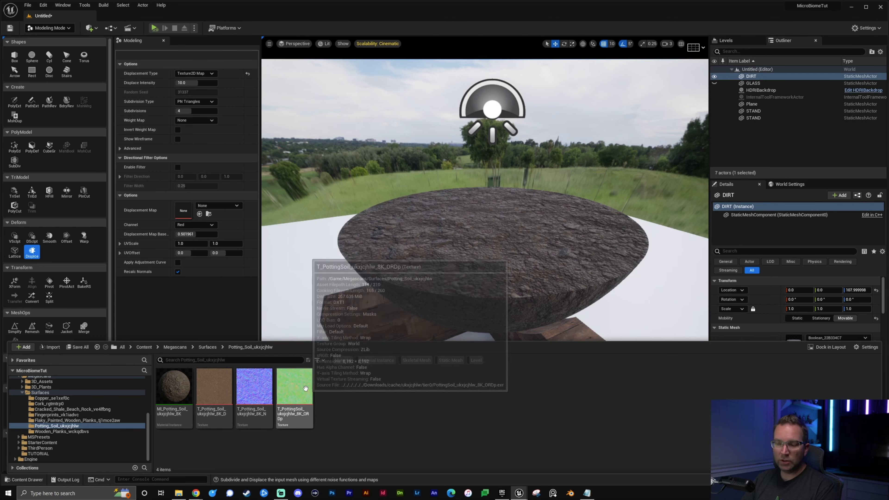
drag(303, 385, 209, 248)
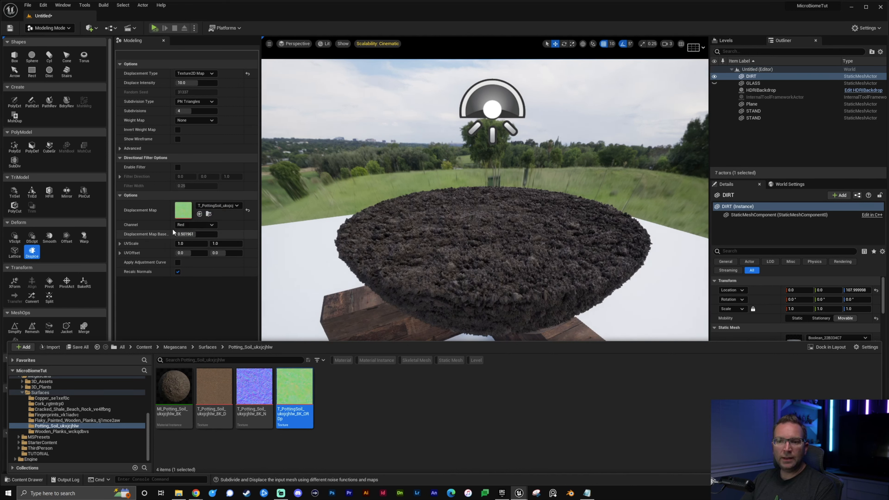
Set the displacement map channel to Blue and the displace intensity to 20, and commit the displacement on DIRT
click(180, 225)
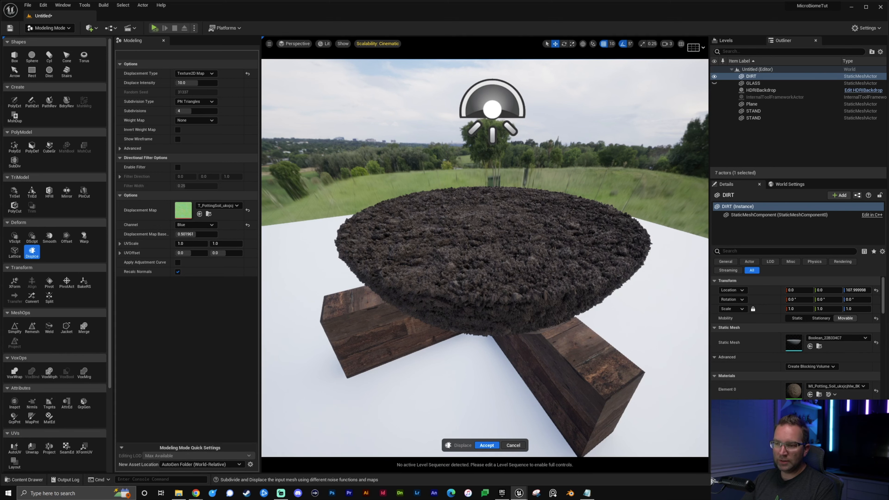
right_drag(485, 259, 506, 280)
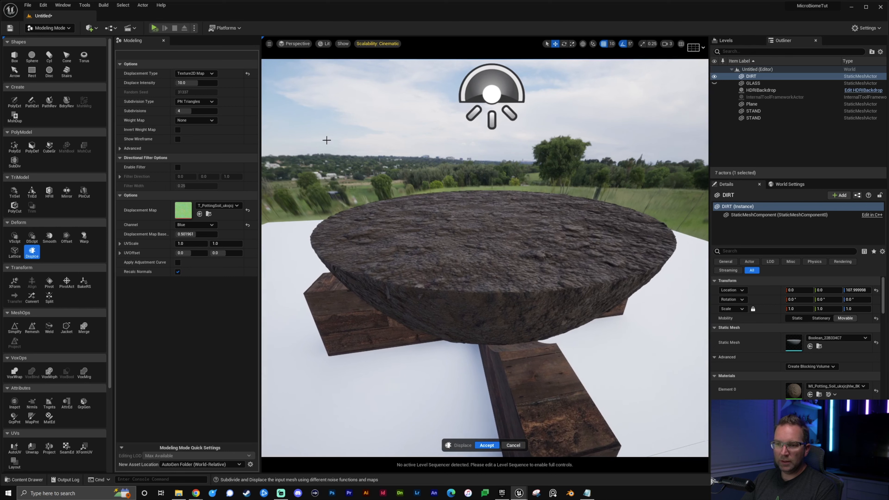
click(210, 83)
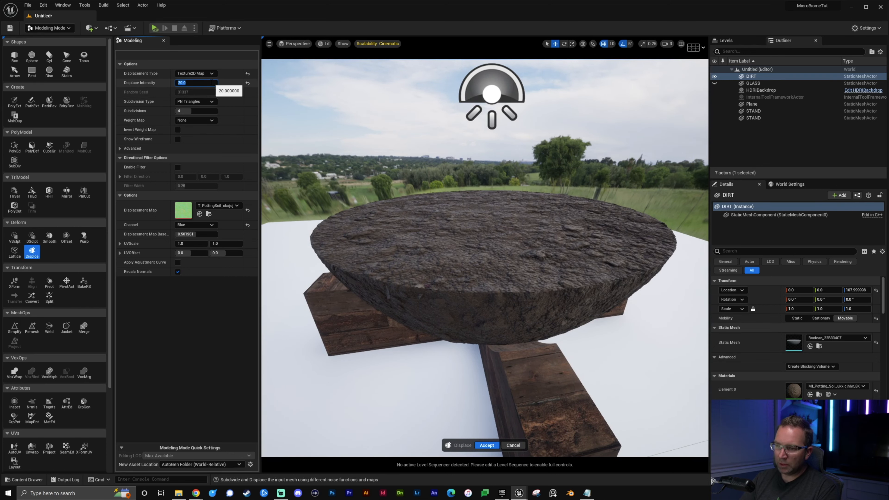
mouse_move(485, 257)
right_down()
mouse_move(483, 251)
mouse_move(499, 255)
mouse_move(490, 237)
mouse_move(490, 257)
mouse_move(503, 255)
mouse_move(474, 256)
right_up()
mouse_move(511, 228)
right_down()
mouse_move(491, 229)
mouse_move(516, 227)
right_up()
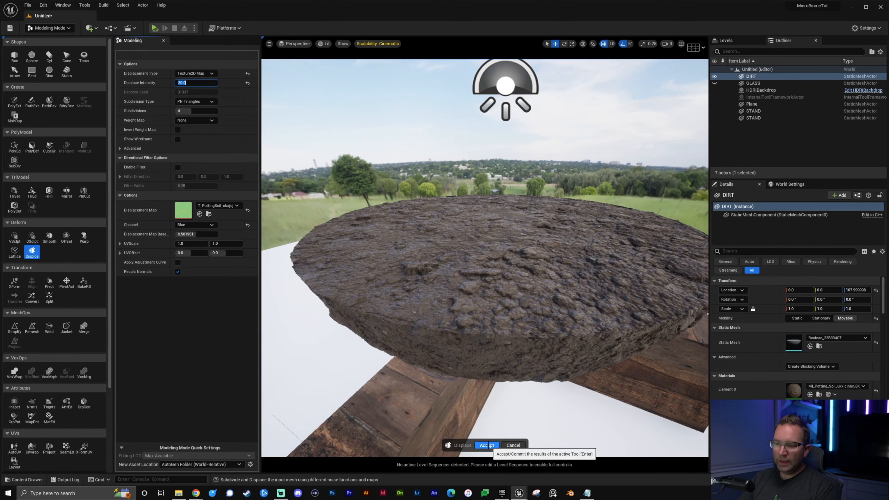
click(488, 446)
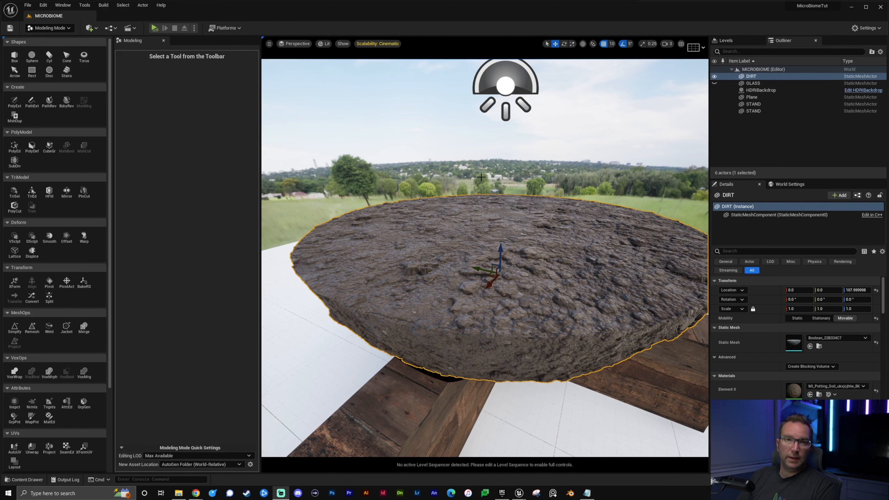
Rotate the UV island on the top face at one end of a STAND box with UV Transform and accept the change
right_drag(476, 213, 487, 239)
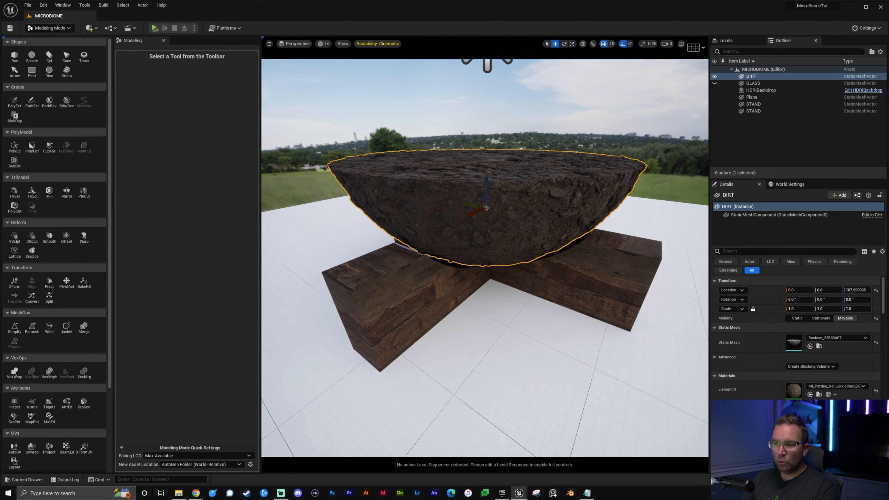
click(406, 283)
click(407, 282)
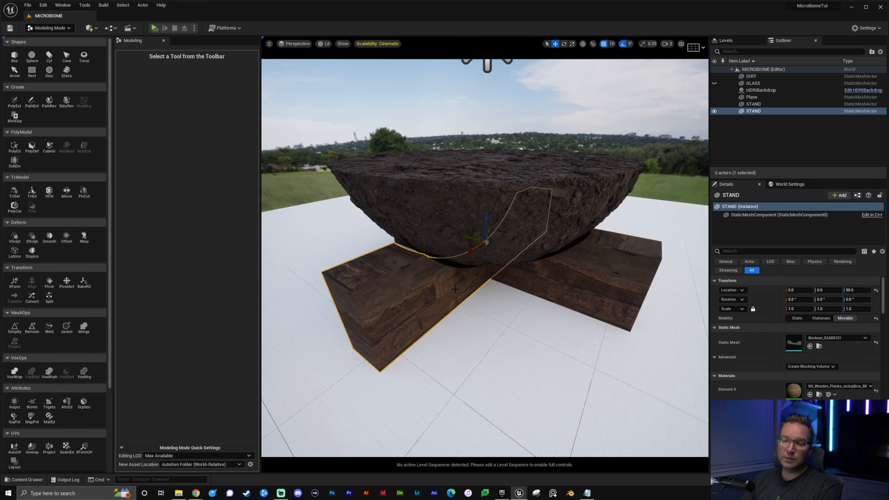
right_drag(438, 295, 404, 285)
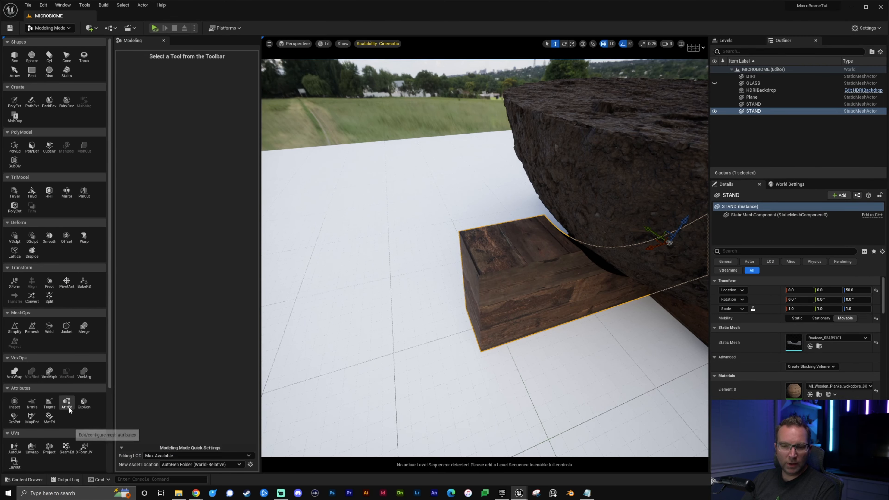
click(86, 448)
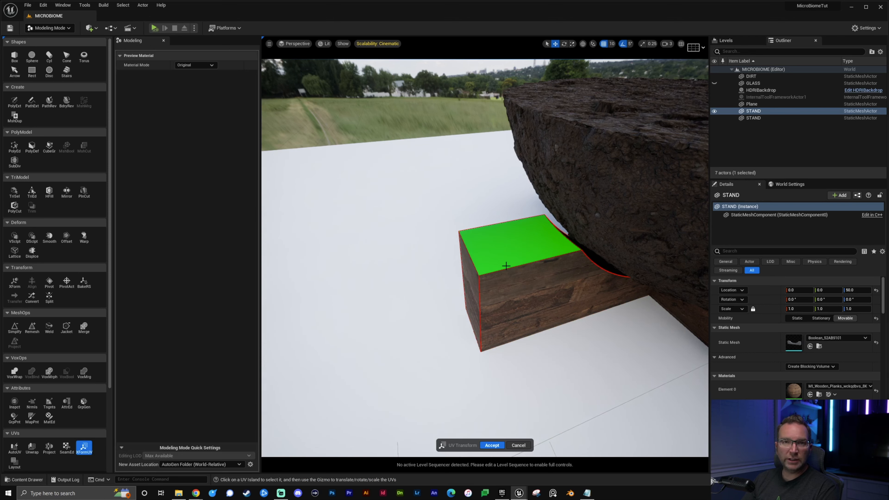
alt+drag(506, 266, 481, 234)
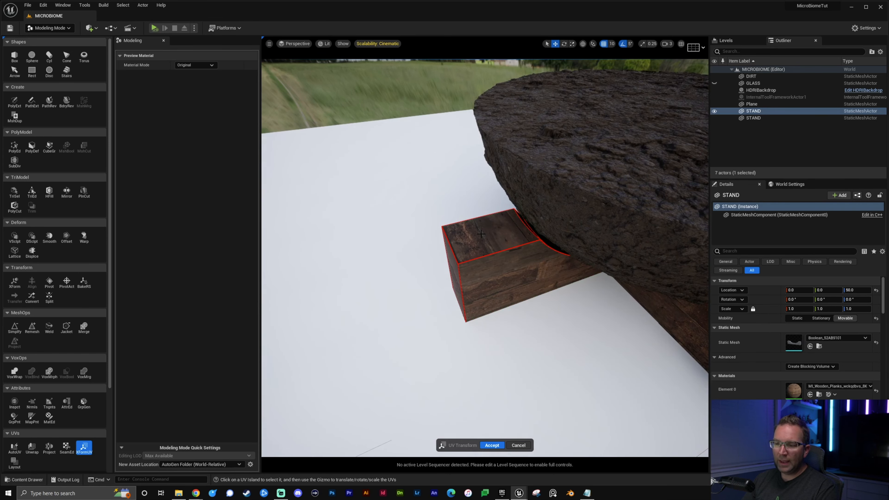
click(487, 243)
drag(507, 261, 430, 249)
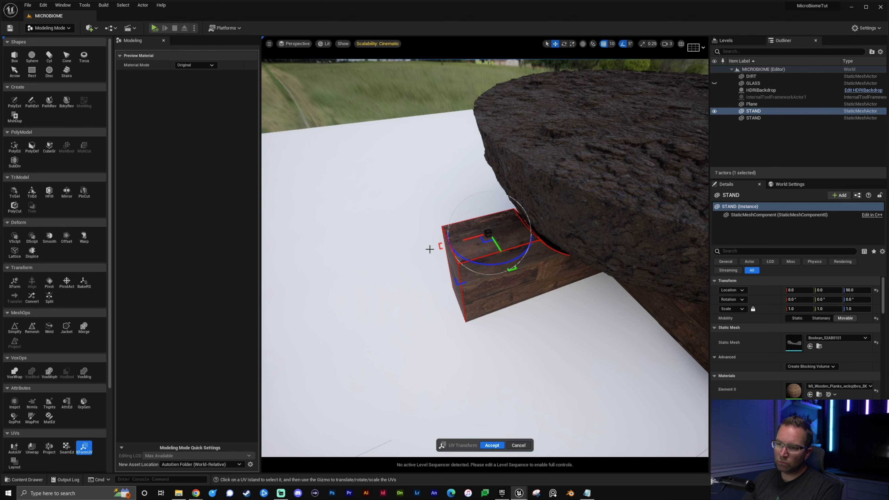
alt+drag(515, 292, 644, 262)
right_drag(515, 292, 493, 312)
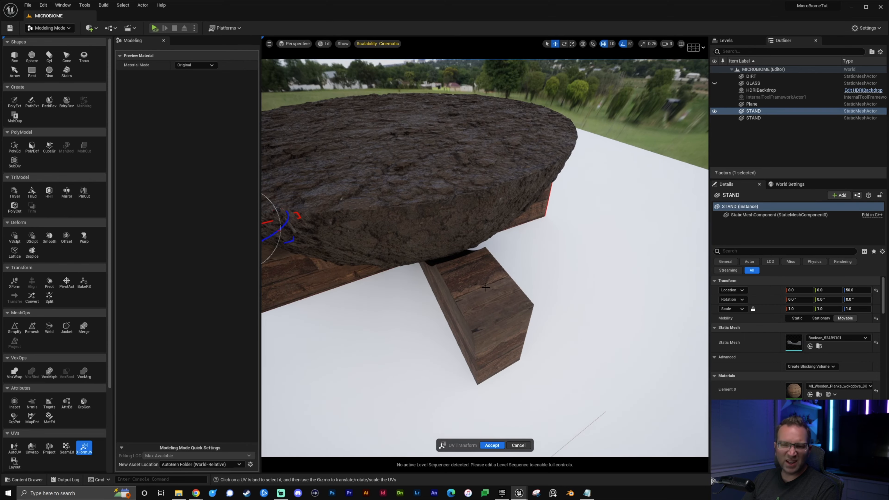
click(492, 445)
right_drag(506, 293, 480, 292)
click(84, 447)
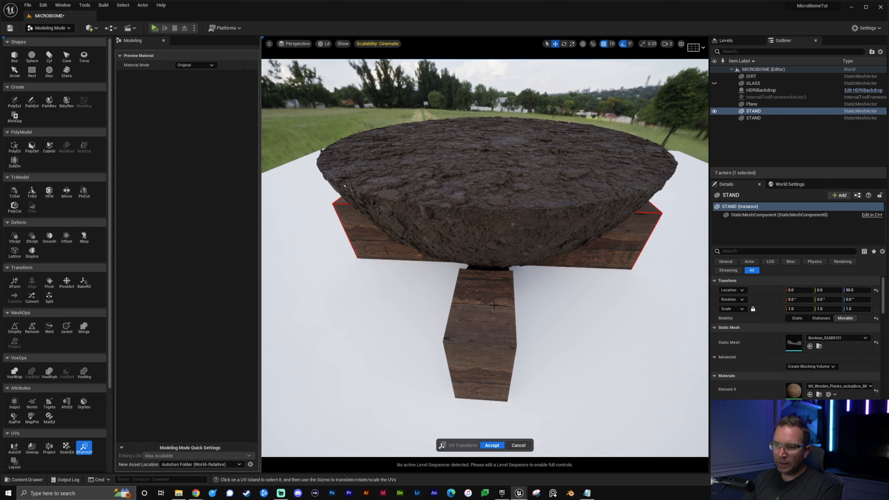
click(521, 445)
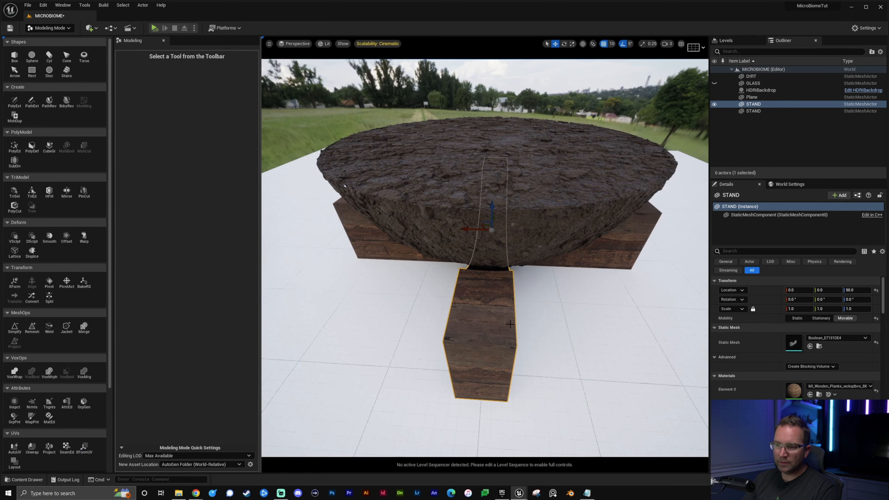
Rotate the UV island on the top face of the selected STAND box slightly with UV Transform and accept the change
click(84, 447)
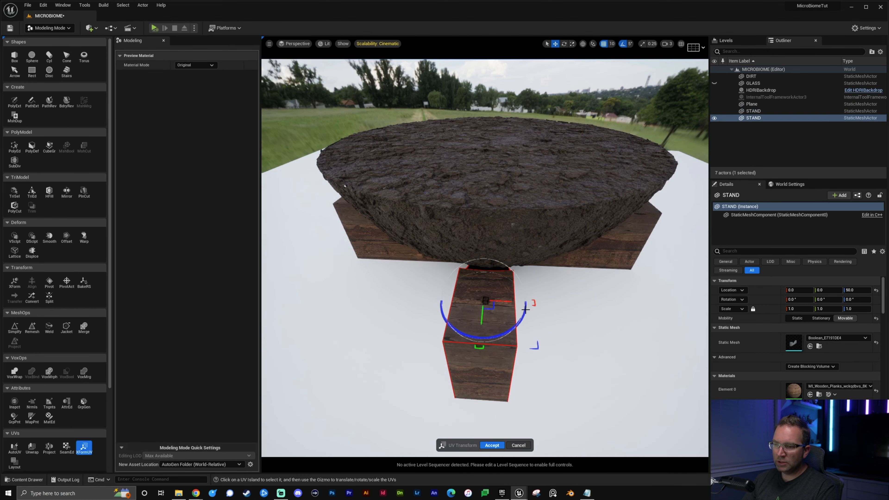
drag(525, 310, 521, 318)
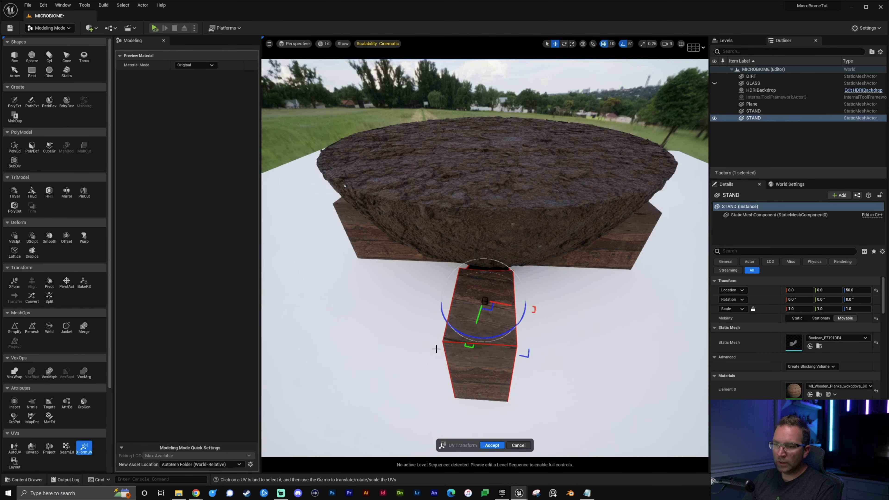
click(492, 445)
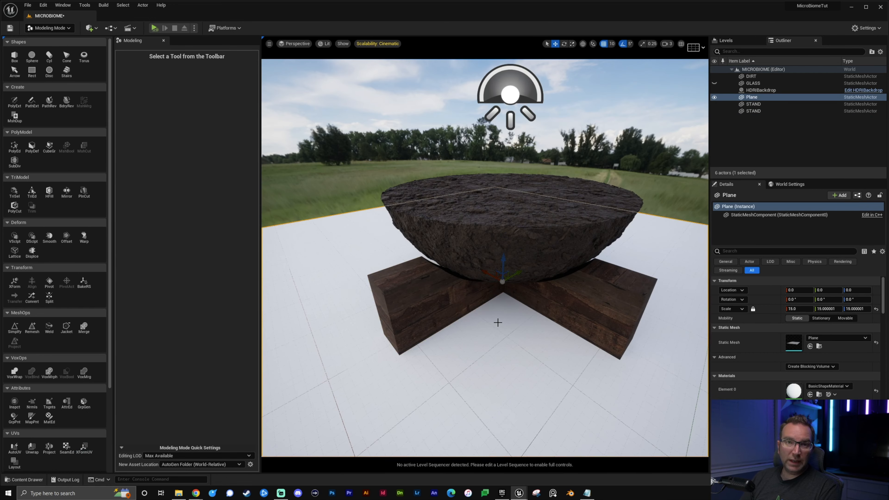
Create a new material named GLASS2 in the project's MATERIALS folder
click(508, 225)
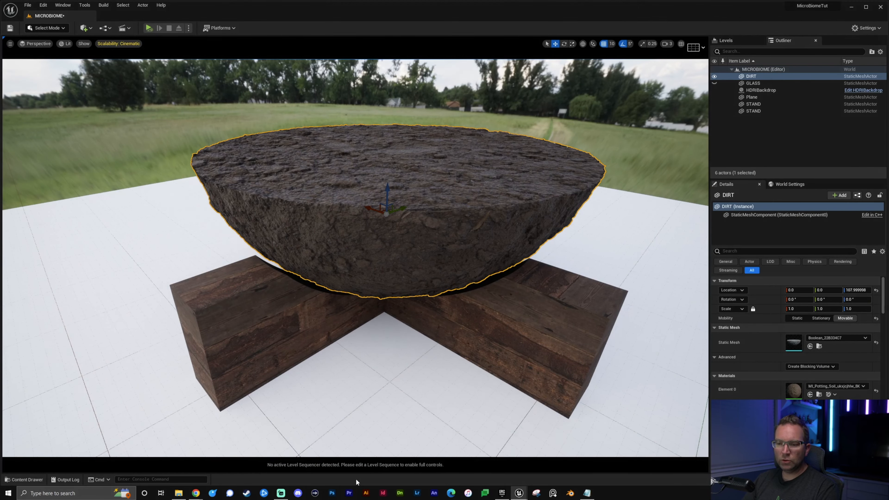
key(ctrl+space)
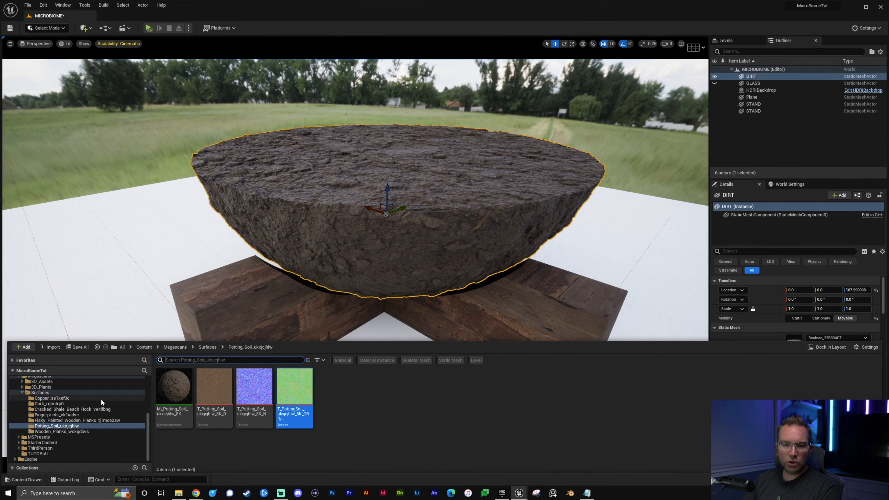
scroll(101, 398, up, 6)
click(52, 385)
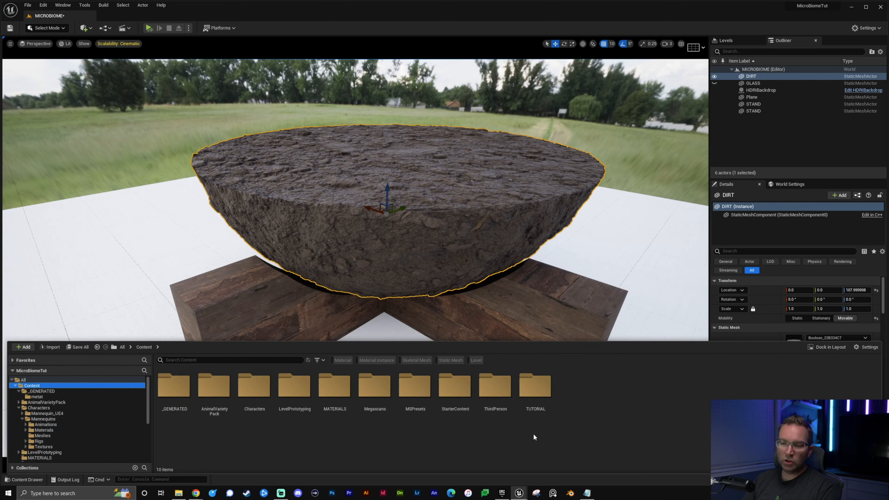
double_click(335, 385)
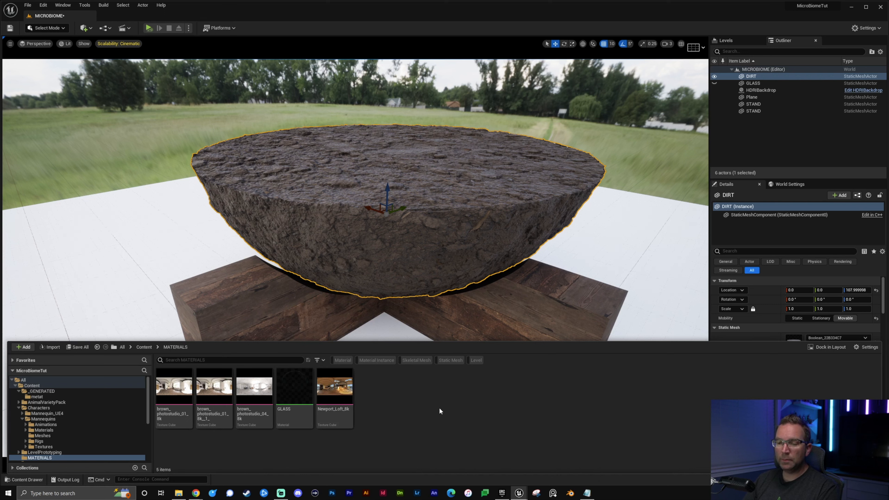
right_click(434, 393)
mouse_move(478, 269)
click(471, 239)
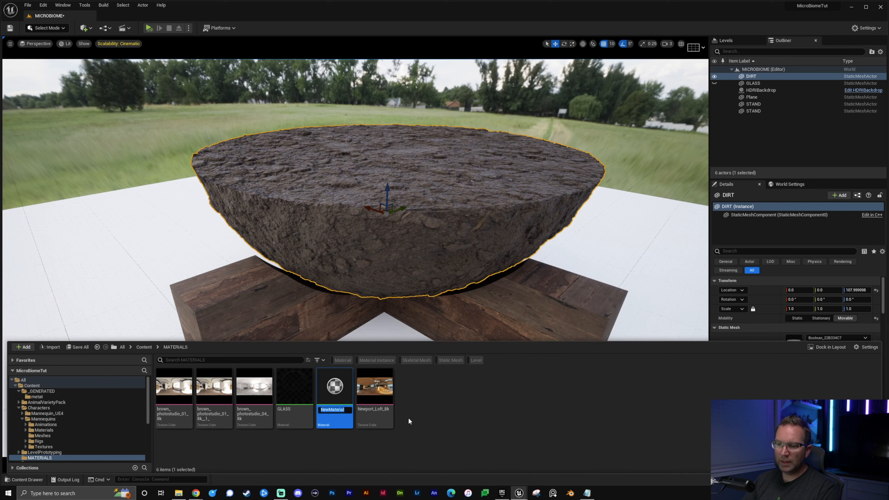
text(GLASS)
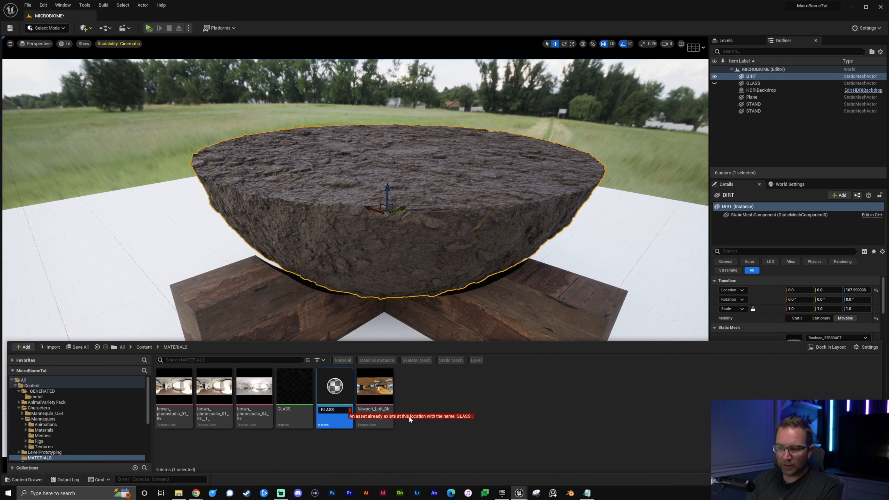
text(2)
key(Return)
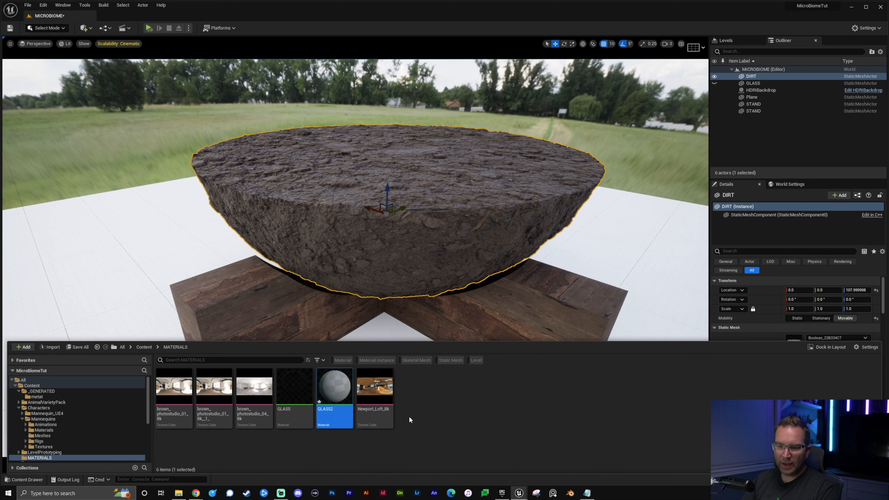
Open the GLASS2 material for editing and dock its editor beside the MICROBIOME level
double_click(332, 388)
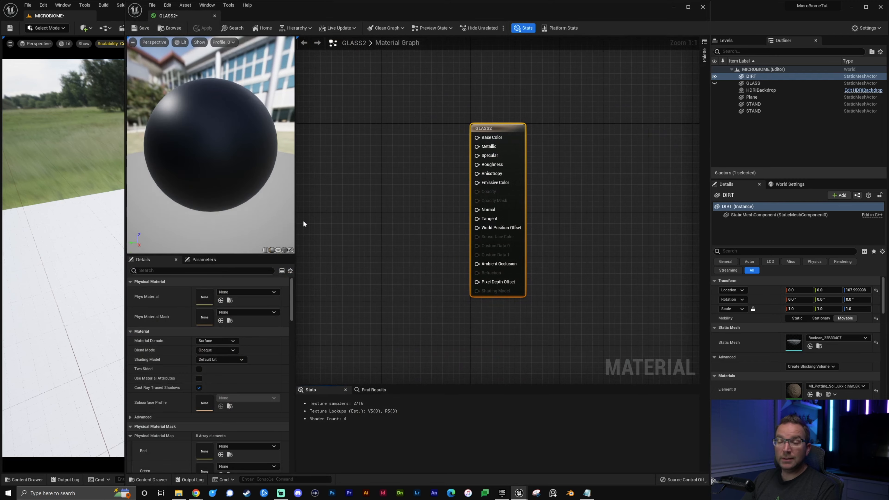
drag(168, 16, 125, 19)
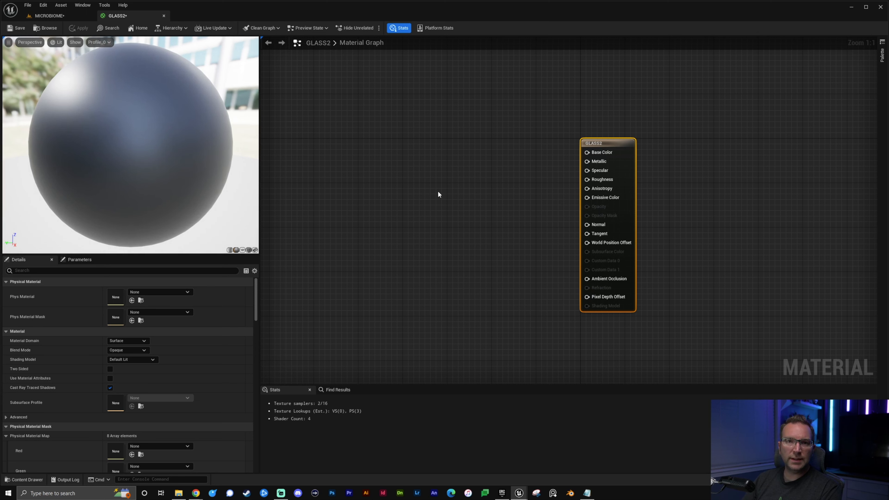
right_drag(403, 176, 437, 174)
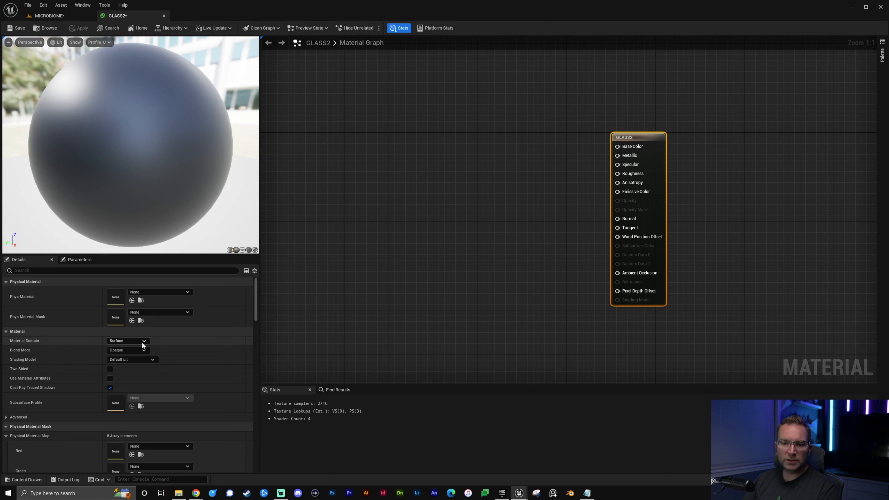
Set the GLASS2 material's blend mode to Translucent and its translucency lighting mode to Surface ForwardShading
click(399, 267)
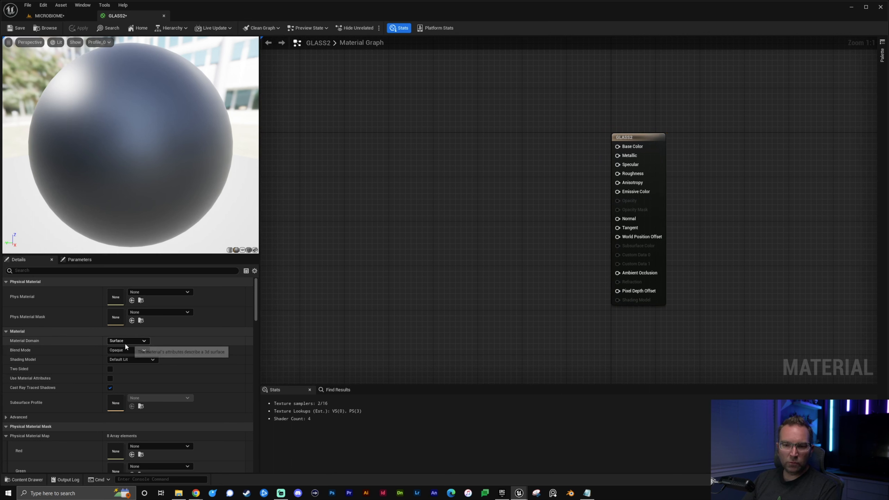
click(121, 349)
click(133, 369)
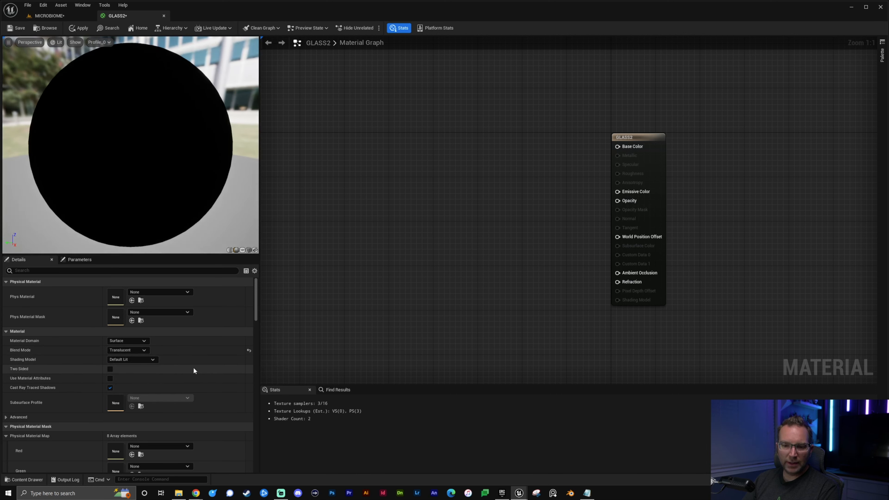
scroll(190, 370, down, 5)
scroll(182, 352, down, 8)
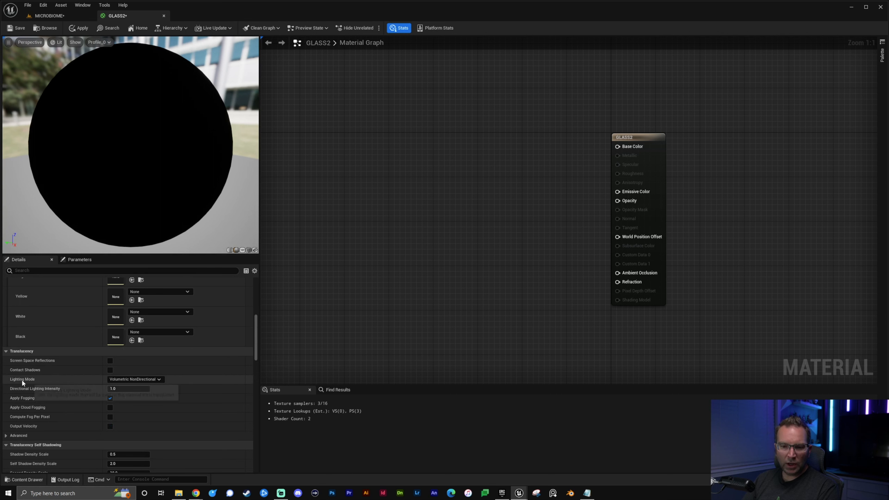
click(145, 379)
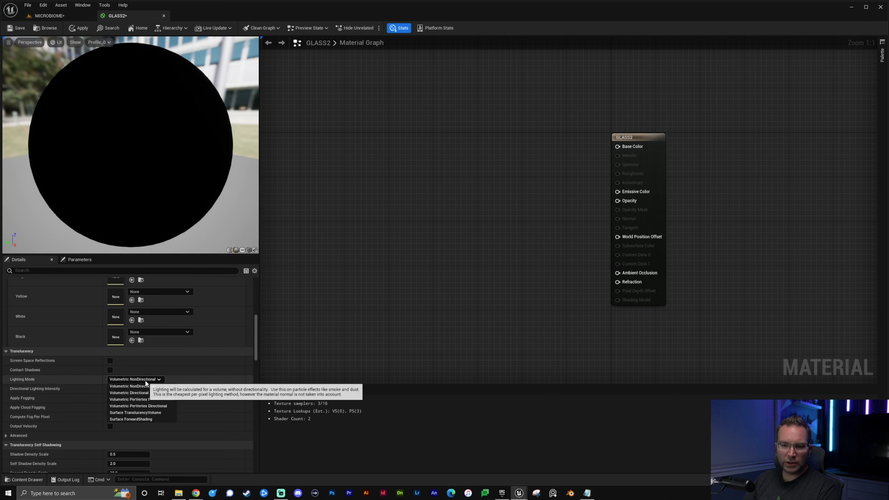
click(122, 419)
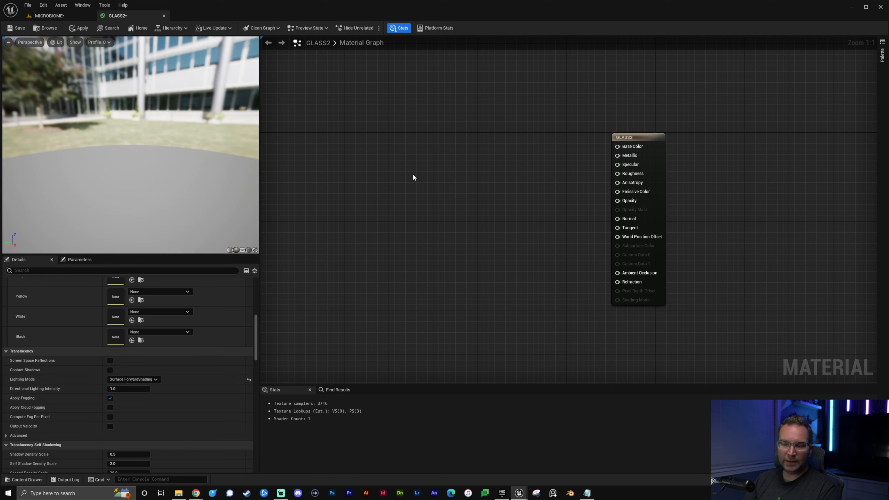
Add a vector parameter named Color to the GLASS2 material graph, in front of the material output node
right_drag(444, 145, 484, 155)
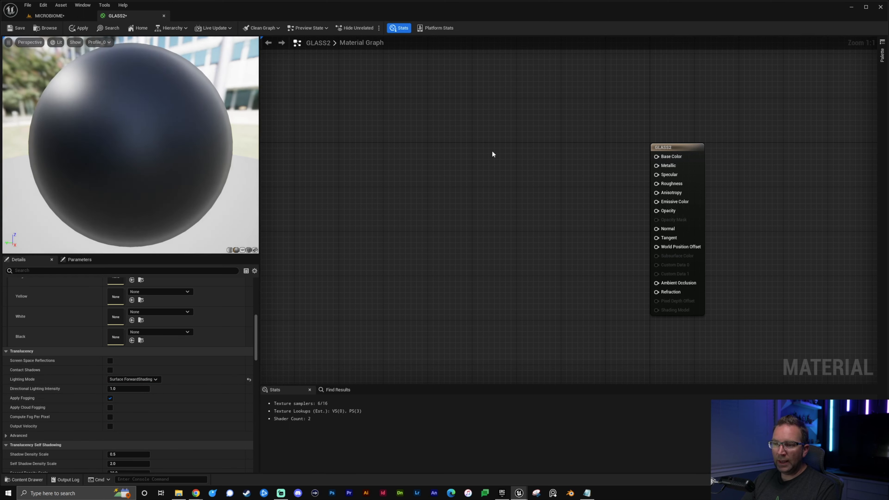
click(492, 152)
text(vvvvvv)
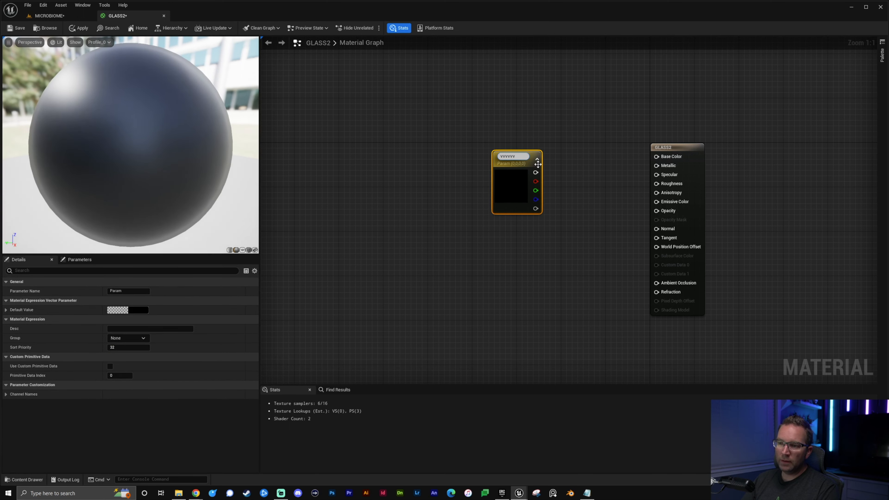
drag(520, 156, 487, 154)
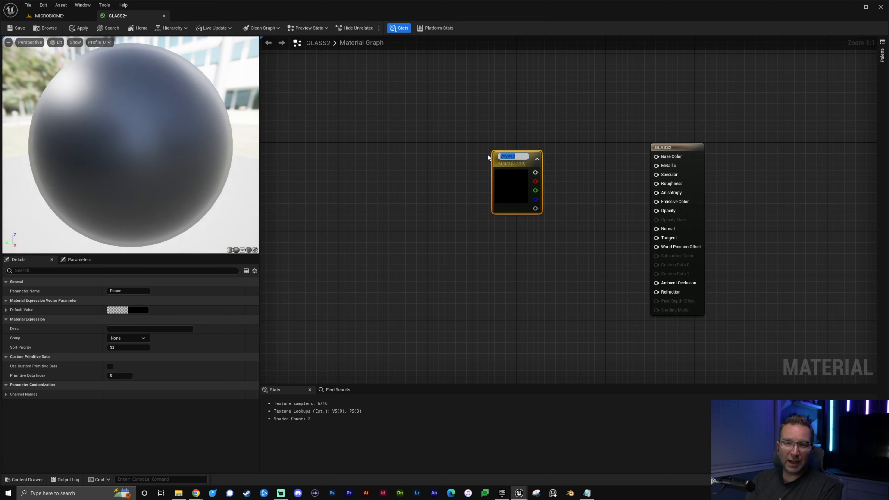
text(Color)
key(Return)
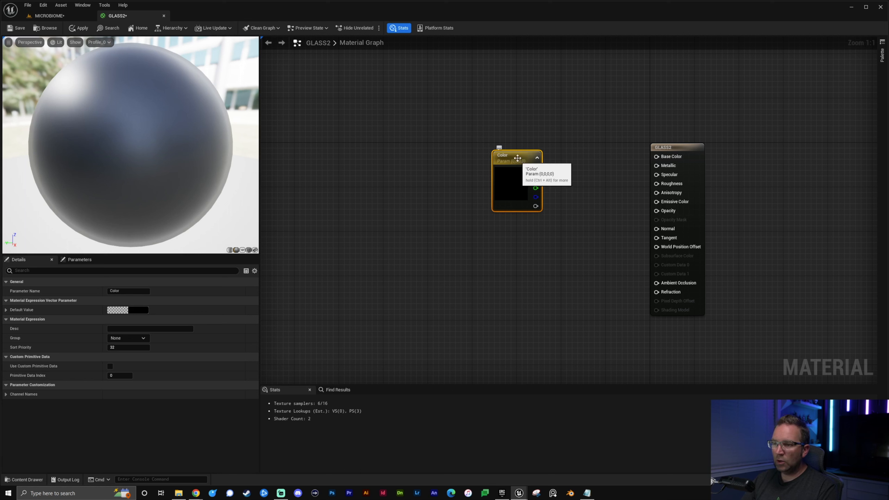
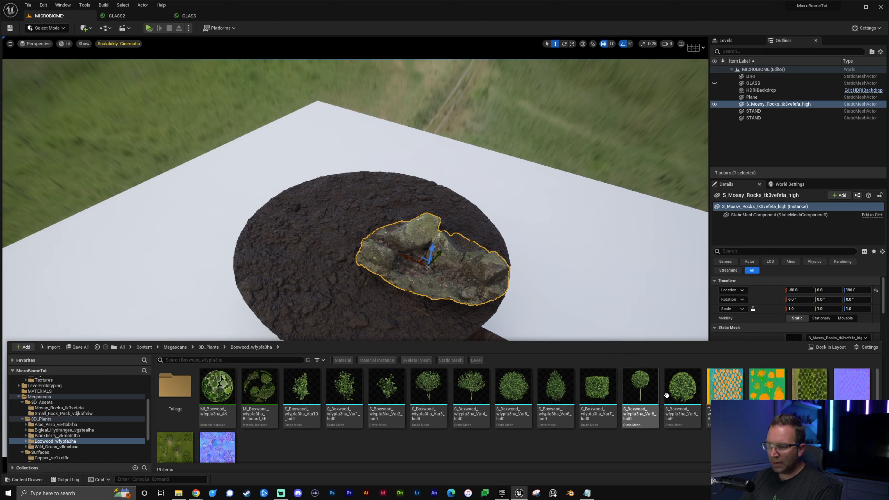
Place the Boxwood Var3 plant from the Megascans 3D_Plants folder on the soil and scale it uniformly to 5
drag(428, 389, 337, 262)
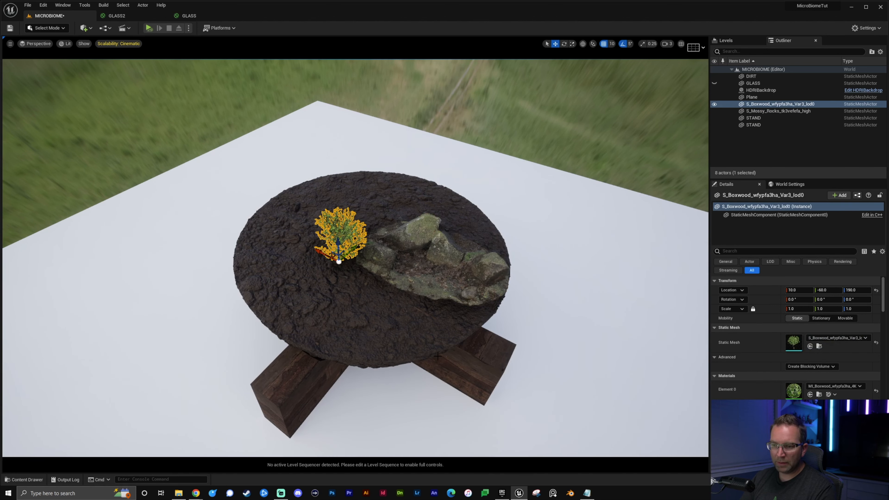
right_drag(338, 263, 329, 195)
key(e)
key(r)
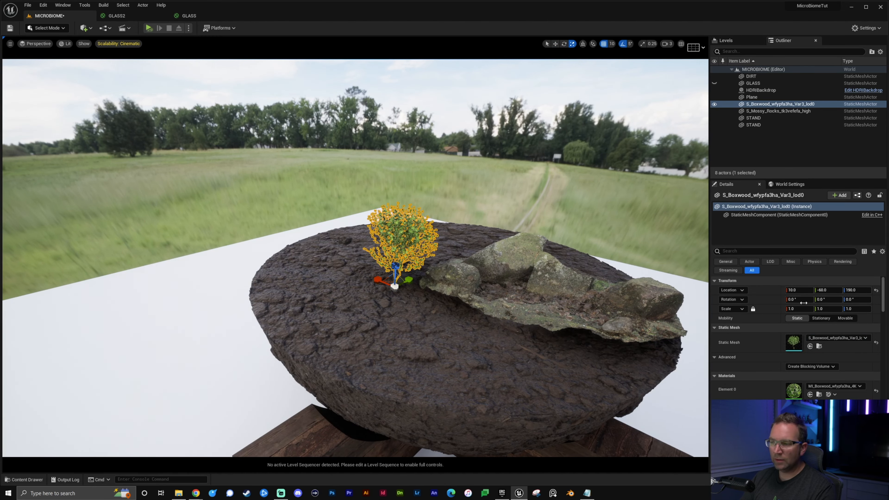
text(5)
key(Return)
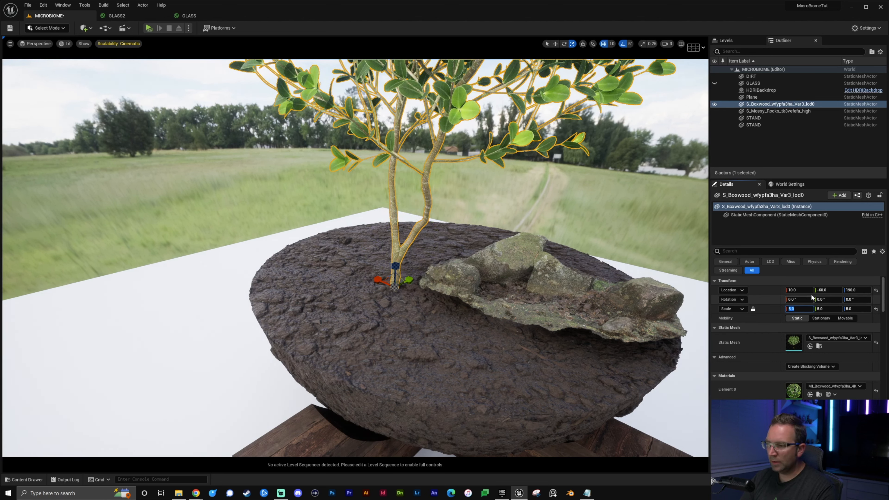
Center the boxwood on the soil by setting its X and Y location to 0
key(Tab)
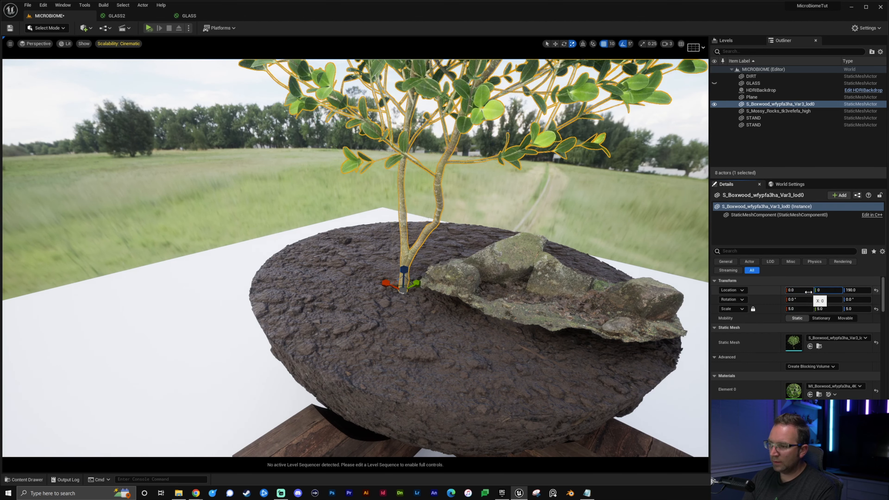
text(0)
key(Return)
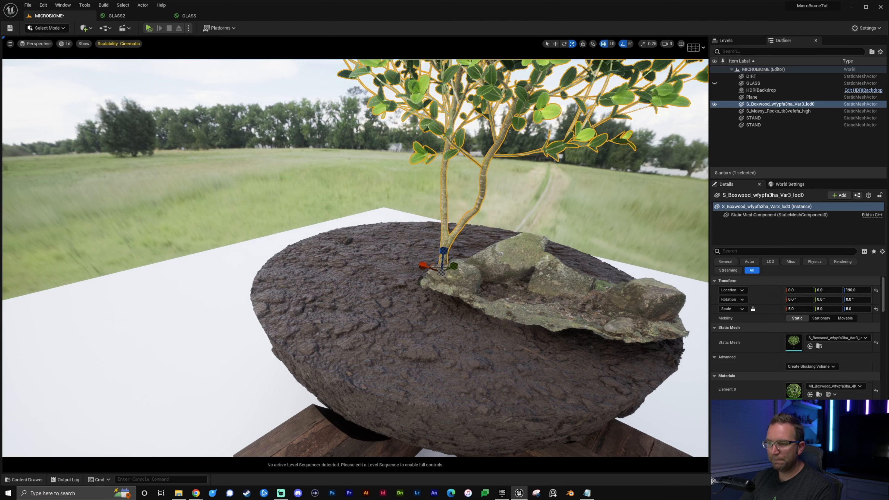
Sink the mossy rocks into the soil by lowering them to a Z location of 170
right_drag(516, 334, 459, 326)
click(482, 330)
key(w)
key(f)
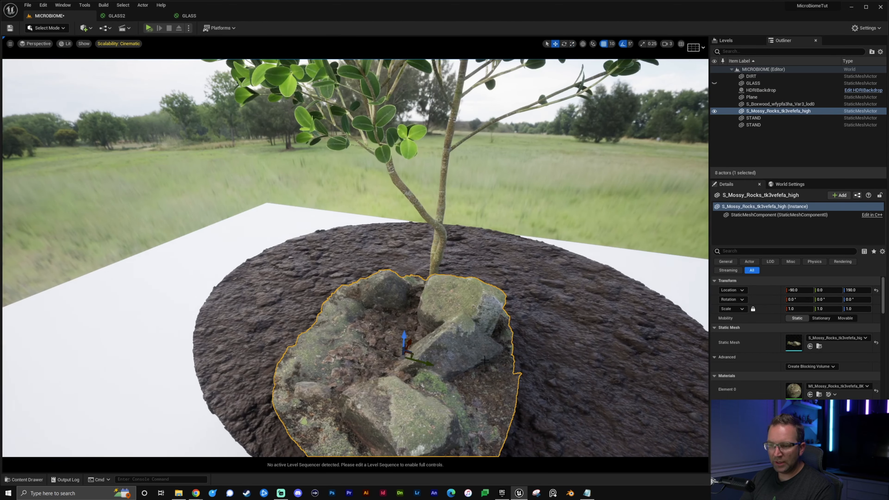
drag(402, 337, 411, 363)
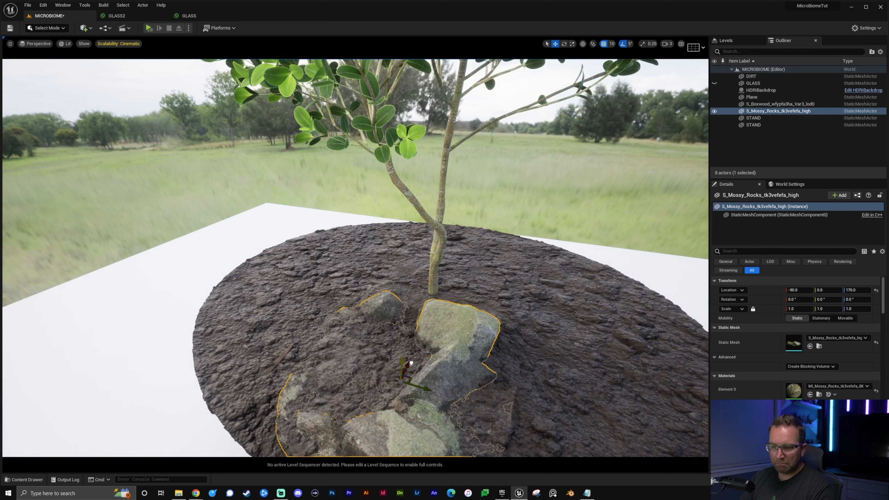
Turn off grid snapping for movement and rotate the mossy rocks about 90° around the vertical axis
click(603, 44)
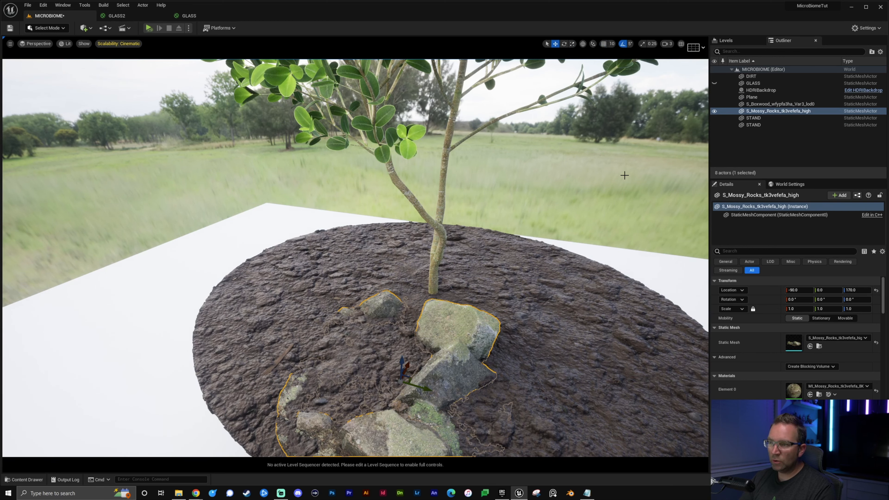
right_drag(623, 175, 490, 242)
key(e)
drag(439, 293, 495, 297)
Raise the mossy rocks to a Z location of about 174.9 and slide them across the soil beside the boxwood trunk
drag(427, 257, 426, 248)
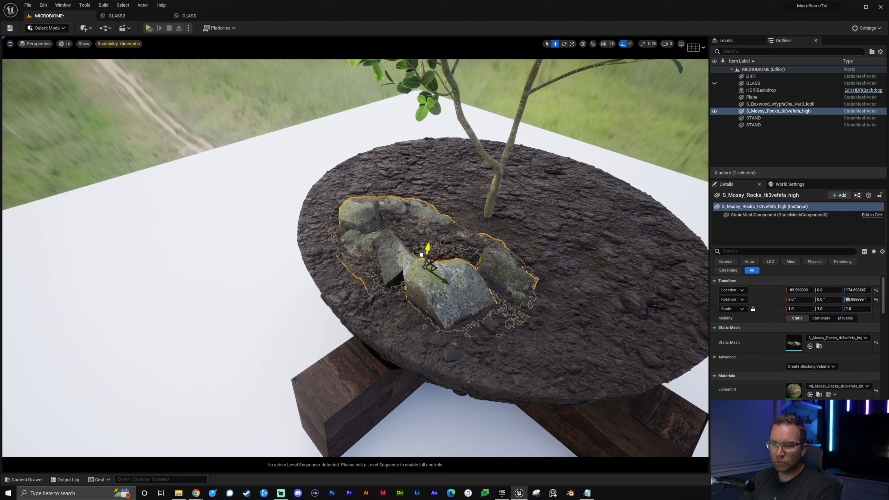
drag(435, 268, 466, 286)
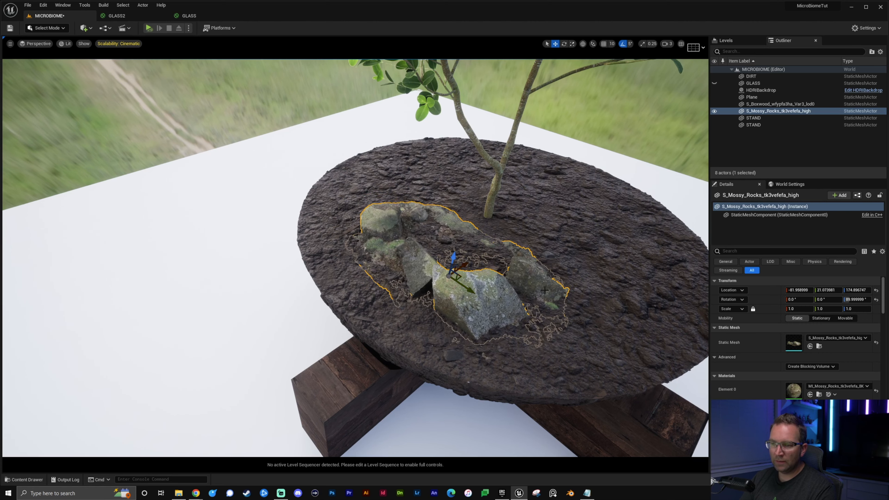
mouse_move(542, 288)
right_down()
mouse_move(545, 282)
mouse_move(490, 280)
mouse_move(541, 288)
right_up()
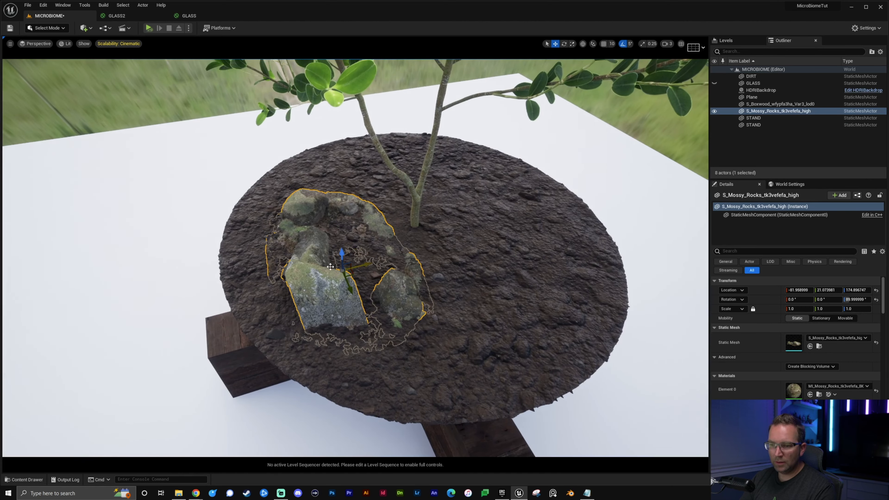
drag(353, 276, 356, 279)
right_drag(356, 280, 325, 269)
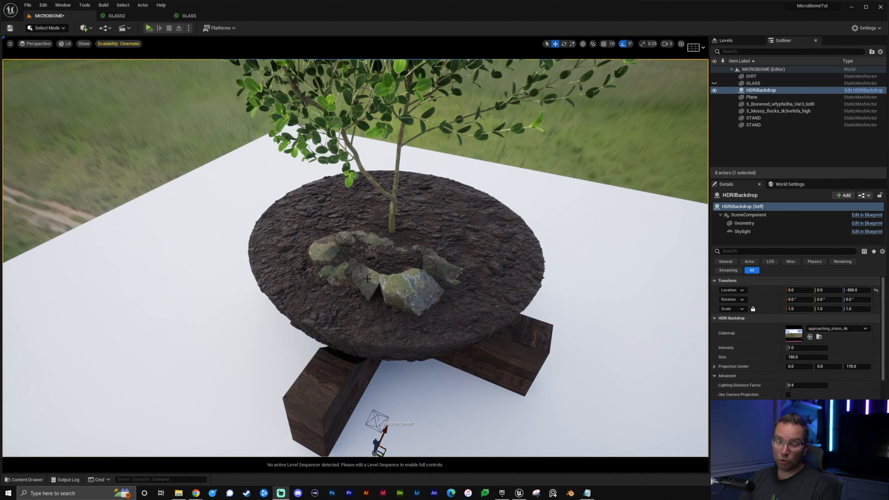
Switch to Foliage mode and add all 20 static meshes from the Wild_Grass Megascans folder to the foliage palette
click(48, 28)
click(49, 53)
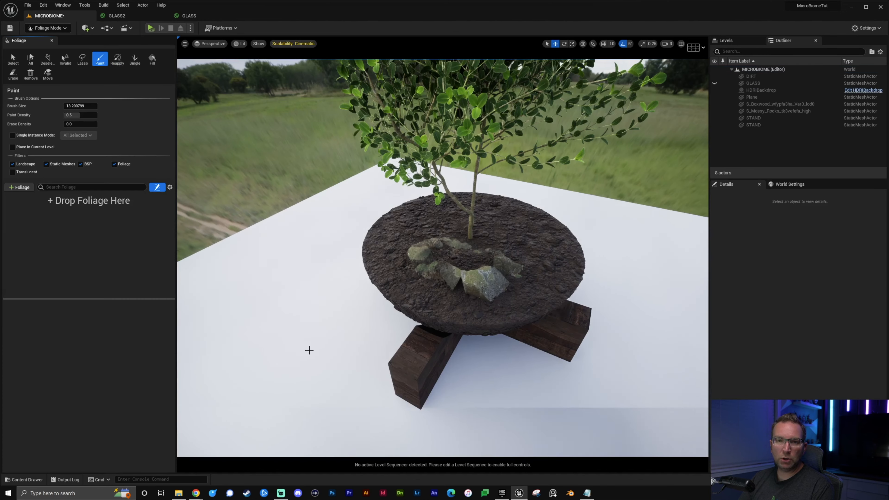
key(ctrl+space)
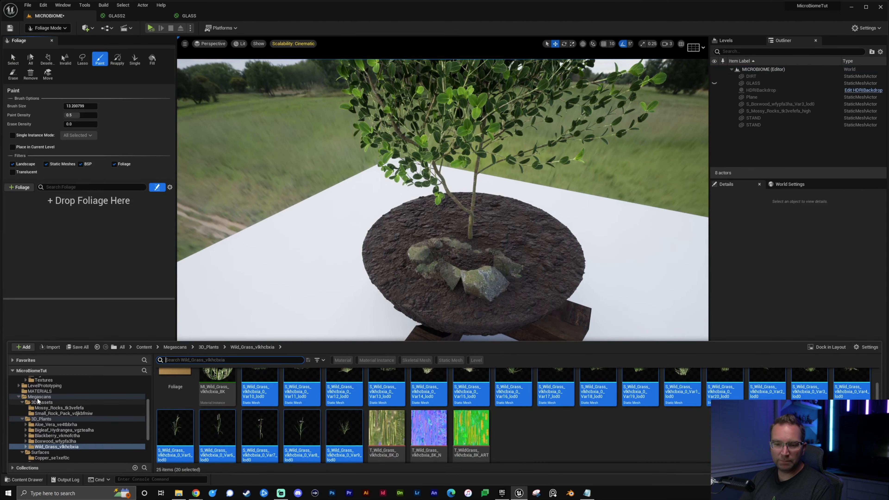
click(39, 396)
click(42, 419)
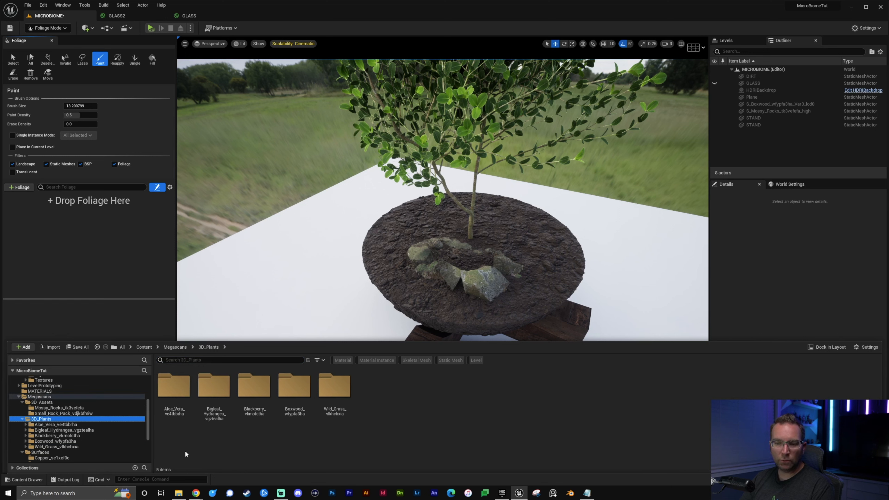
double_click(350, 387)
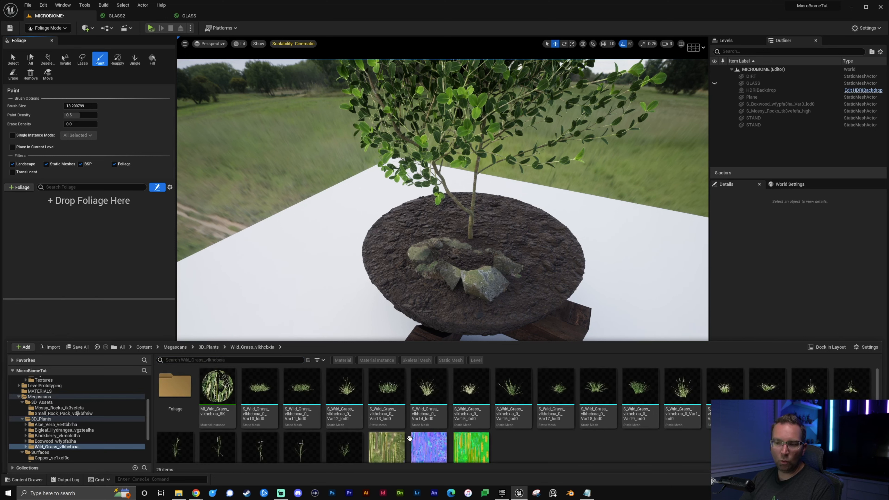
click(272, 406)
scroll(344, 456, down, 1)
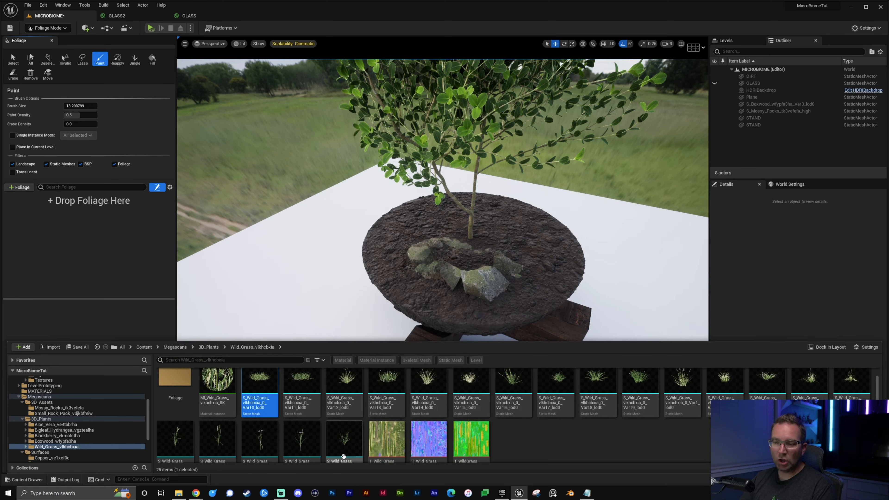
shift+click(343, 456)
drag(343, 457, 106, 252)
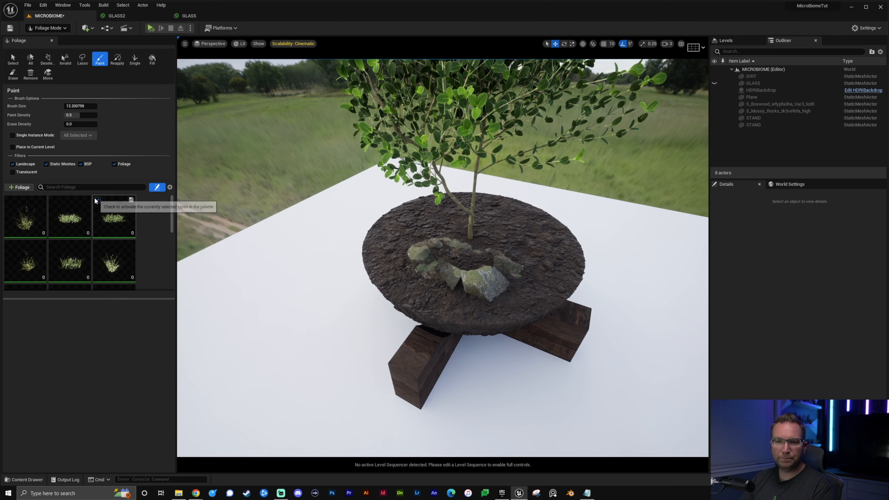
Try painting wild grass on the soil beside the rocks with an enlarged brush, and undo the stroke
right_drag(504, 273, 458, 287)
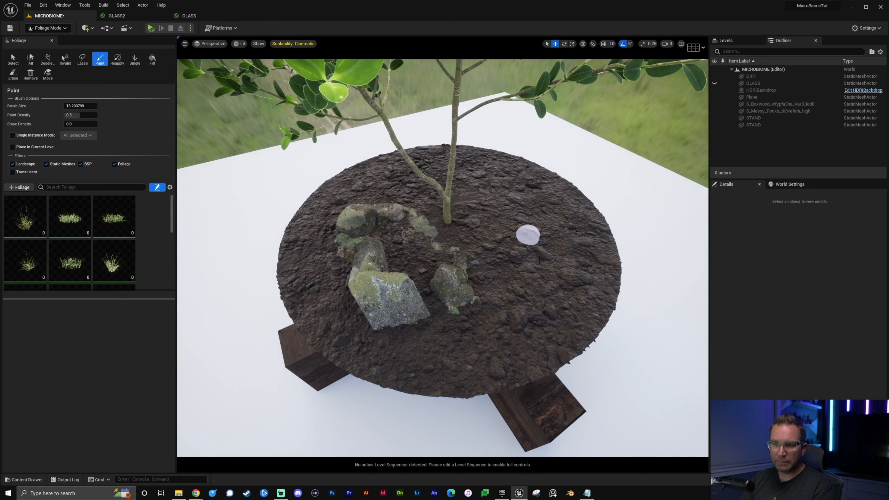
key(bracketright)
key(bracketright)
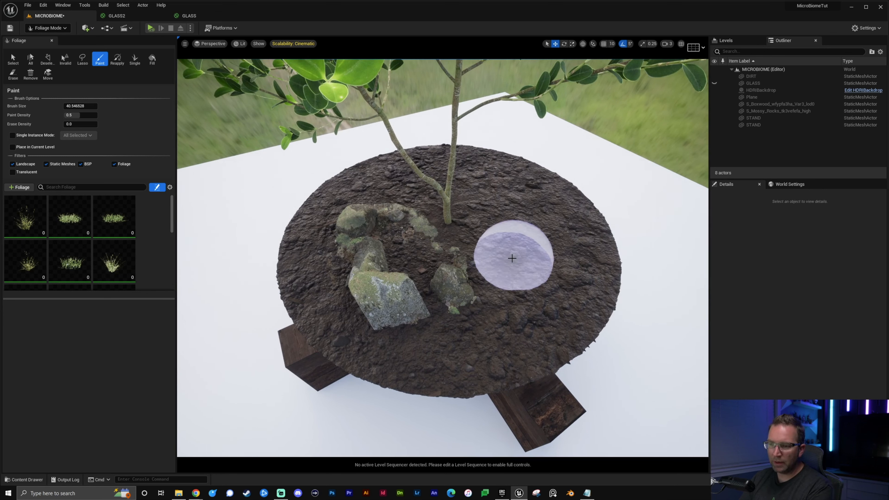
mouse_move(506, 217)
mouse_down()
mouse_move(509, 282)
mouse_move(476, 224)
mouse_move(516, 258)
mouse_move(507, 320)
mouse_move(539, 215)
mouse_move(552, 212)
mouse_move(531, 273)
mouse_move(548, 282)
mouse_up()
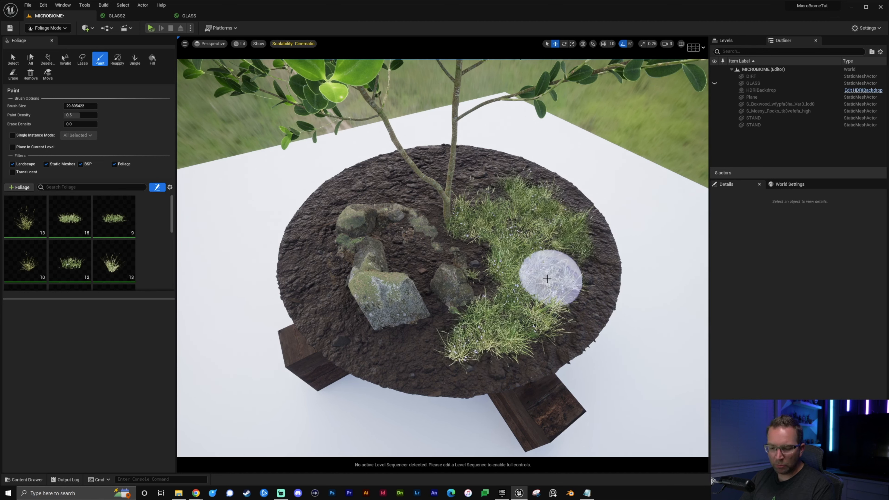
key(ctrl+z)
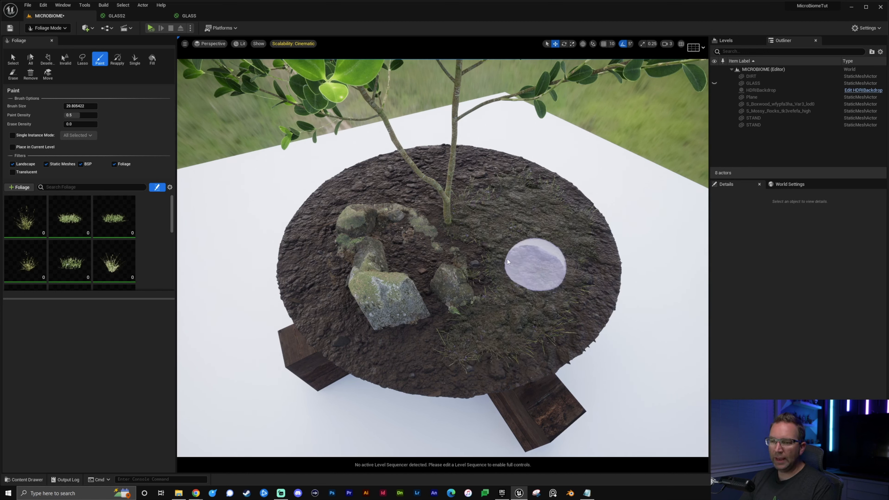
Set the minimum X scale of all grass types to 0.5 and paint grass over the open soil beside the tree and rocks
click(26, 228)
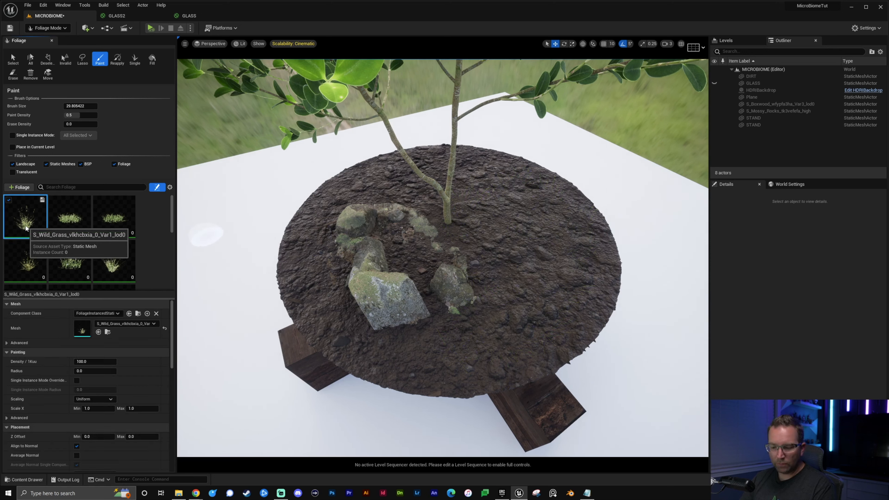
key(ctrl+a)
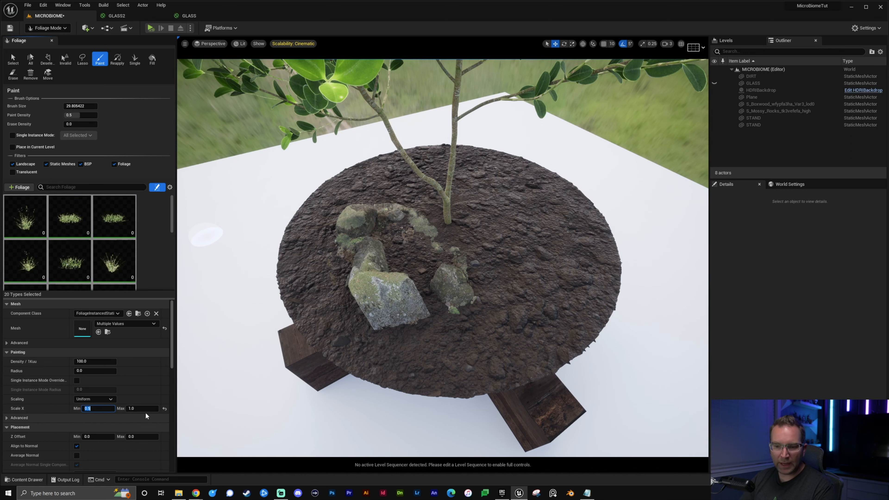
mouse_move(341, 292)
right_down()
mouse_move(280, 293)
mouse_move(378, 308)
mouse_move(364, 296)
mouse_move(375, 285)
right_up()
mouse_move(469, 179)
mouse_down()
mouse_move(444, 288)
mouse_move(515, 267)
mouse_move(547, 206)
mouse_move(562, 227)
mouse_move(521, 280)
mouse_move(455, 332)
mouse_move(334, 342)
mouse_move(345, 354)
mouse_up()
right_drag(507, 277, 458, 269)
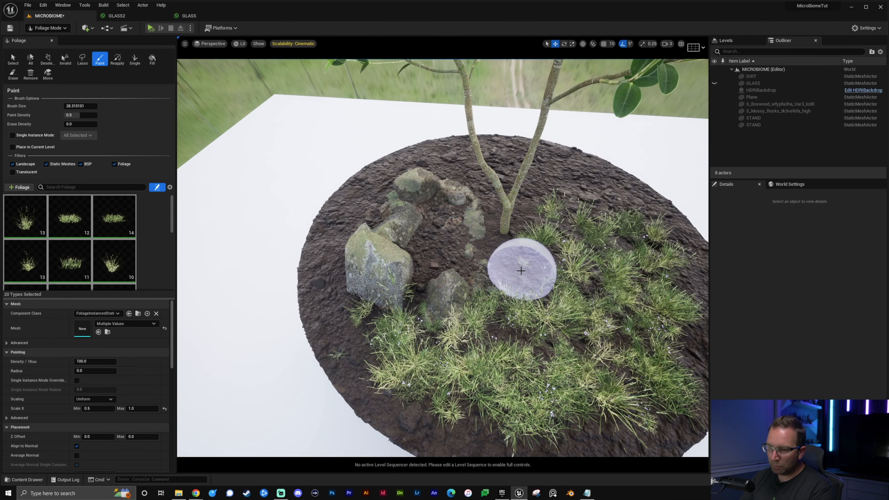
Reduce the brush size to about 13.8 and paint grass on the soil enclosed by the mossy rocks
key(bracketleft)
key(bracketleft)
key(bracketleft)
key(bracketleft)
key(bracketleft)
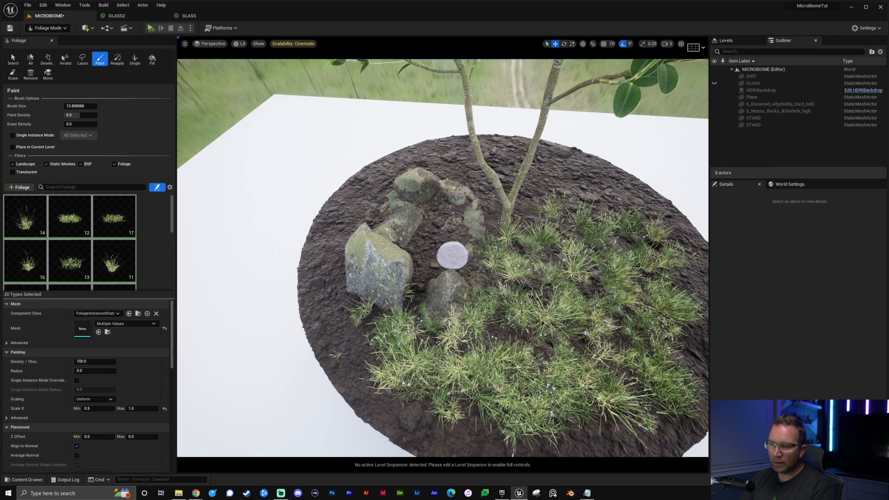
mouse_move(434, 242)
mouse_down()
mouse_move(438, 197)
mouse_move(432, 251)
mouse_up()
Paint grass along the outer side of the mossy rocks, following the soil's edge around them
mouse_move(512, 291)
right_down()
mouse_move(494, 292)
mouse_move(496, 326)
mouse_move(531, 315)
mouse_move(559, 239)
right_up()
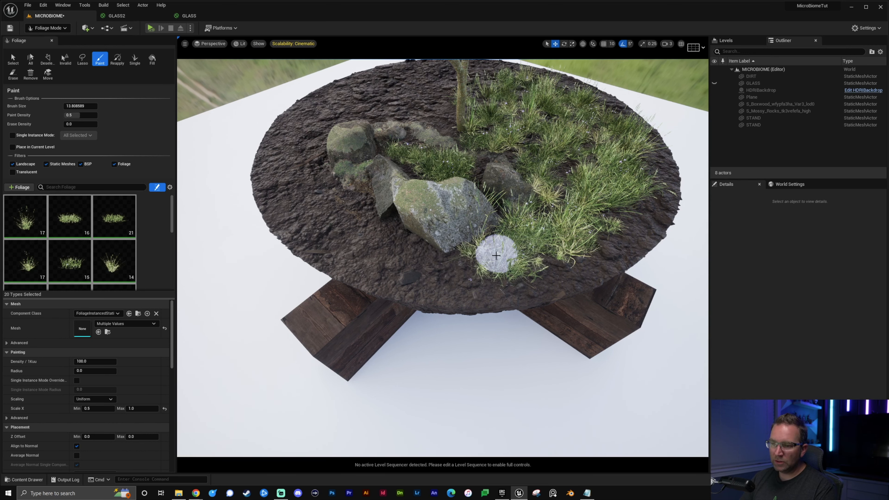
drag(496, 255, 478, 257)
right_drag(479, 257, 519, 259)
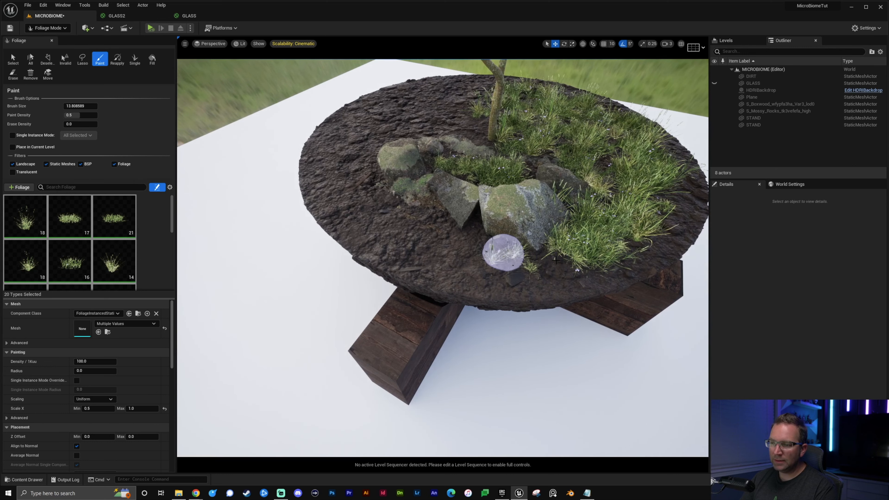
mouse_move(503, 252)
mouse_down()
mouse_move(486, 254)
mouse_move(456, 232)
mouse_move(492, 268)
mouse_up()
right_drag(492, 267, 550, 258)
mouse_move(495, 268)
mouse_down()
mouse_move(471, 269)
mouse_move(482, 258)
mouse_move(397, 258)
mouse_move(394, 212)
mouse_move(362, 175)
mouse_move(363, 217)
mouse_move(323, 164)
mouse_up()
Fill the remaining bare soil behind the tree with grass, enlarging the brush to about 44.5 for the wide areas
right_drag(324, 165, 373, 171)
right_drag(407, 197, 395, 207)
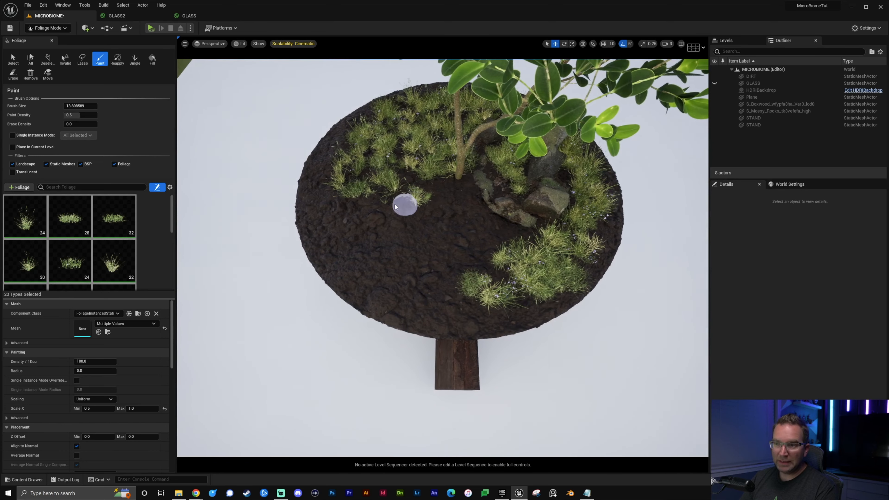
mouse_move(395, 206)
mouse_down()
mouse_move(502, 234)
mouse_move(454, 246)
mouse_move(439, 226)
mouse_up()
key(bracketright)
key(bracketright)
key(bracketright)
key(bracketright)
key(bracketright)
key(bracketright)
key(bracketright)
key(bracketright)
key(bracketright)
key(bracketright)
key(bracketright)
key(bracketright)
key(bracketright)
key(bracketright)
key(bracketright)
key(bracketright)
key(bracketright)
key(bracketright)
key(bracketright)
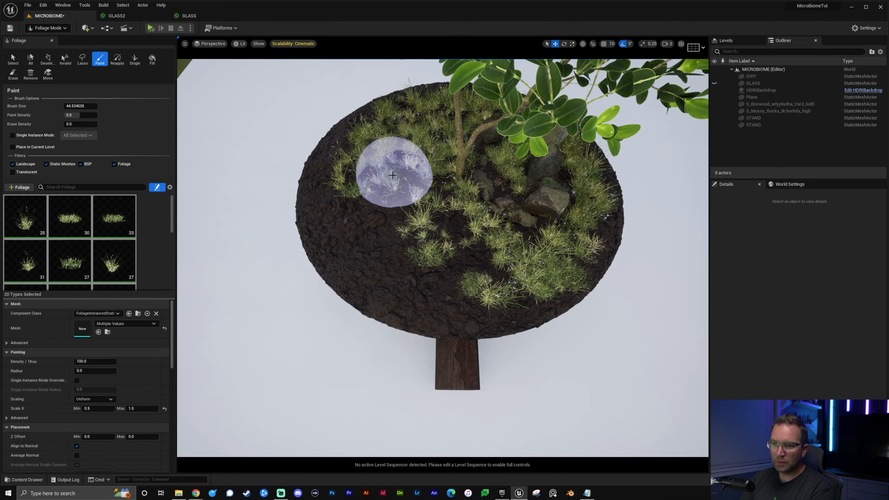
mouse_move(391, 171)
mouse_down()
mouse_move(365, 209)
mouse_move(350, 212)
mouse_up()
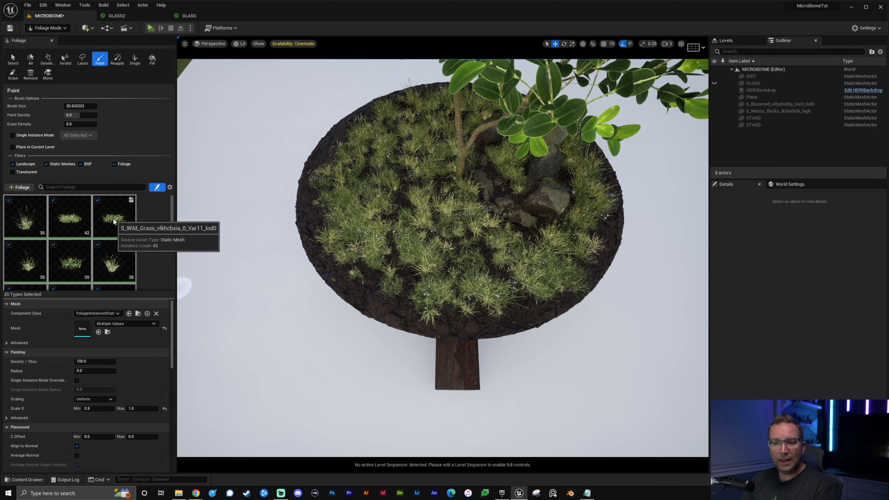
Deactivate all wild grass types in the foliage palette
click(19, 219)
key(ctrl+a)
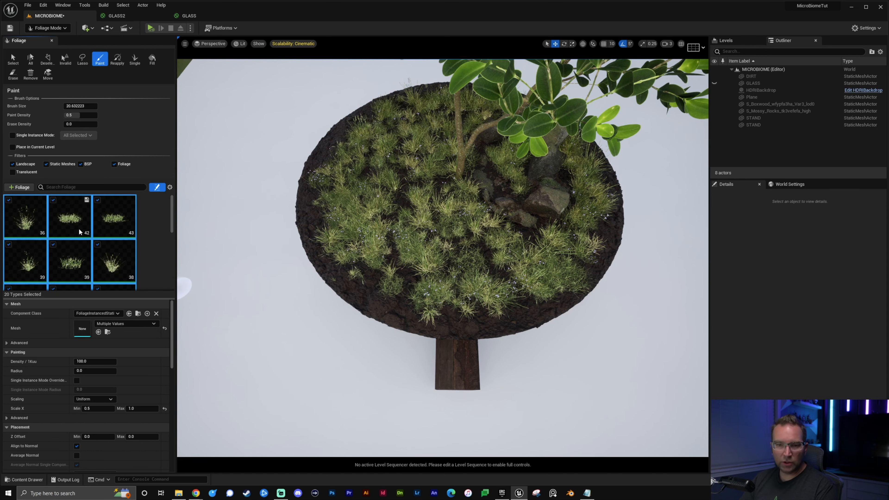
click(10, 201)
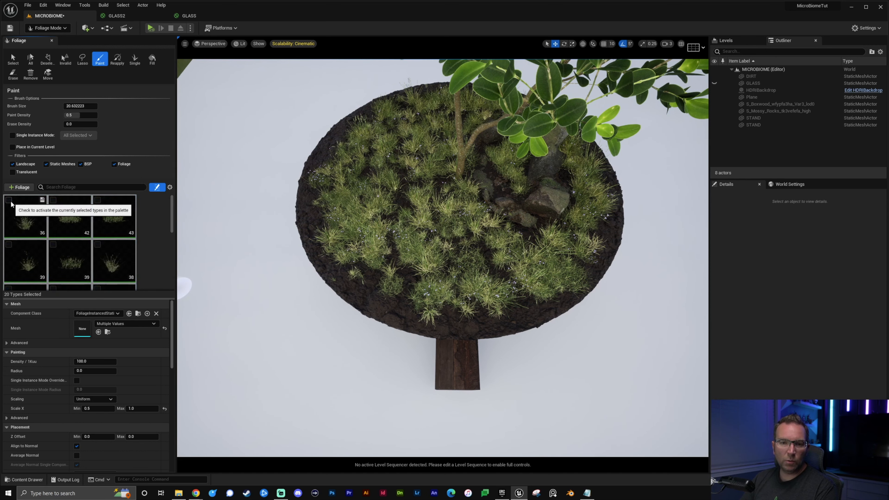
Add all 12 static meshes from the Blackberry Megascans folder to the foliage palette
key(ctrl+space)
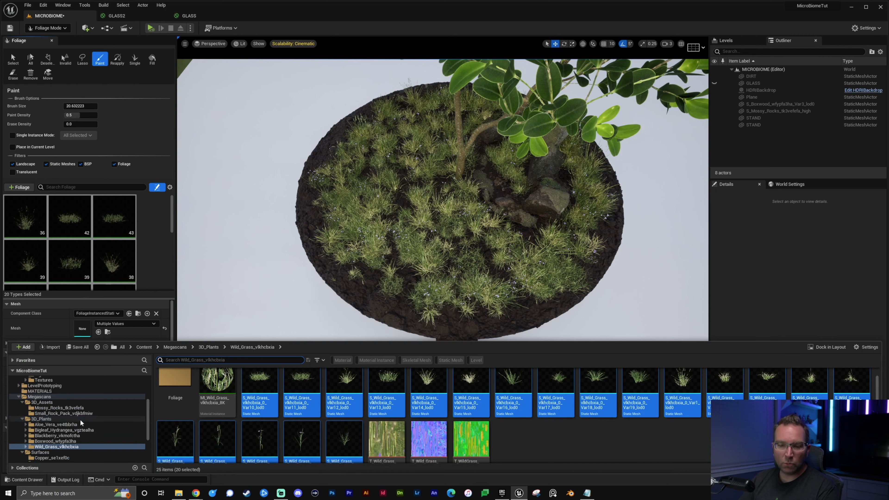
click(51, 419)
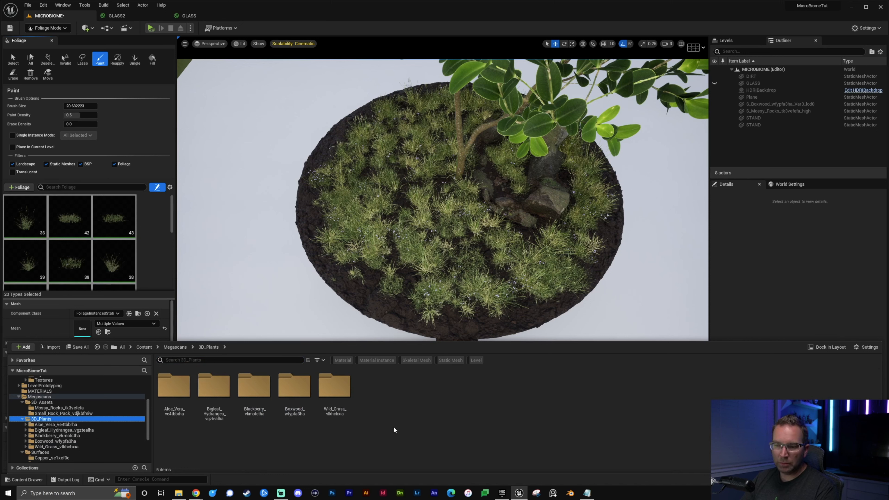
double_click(254, 387)
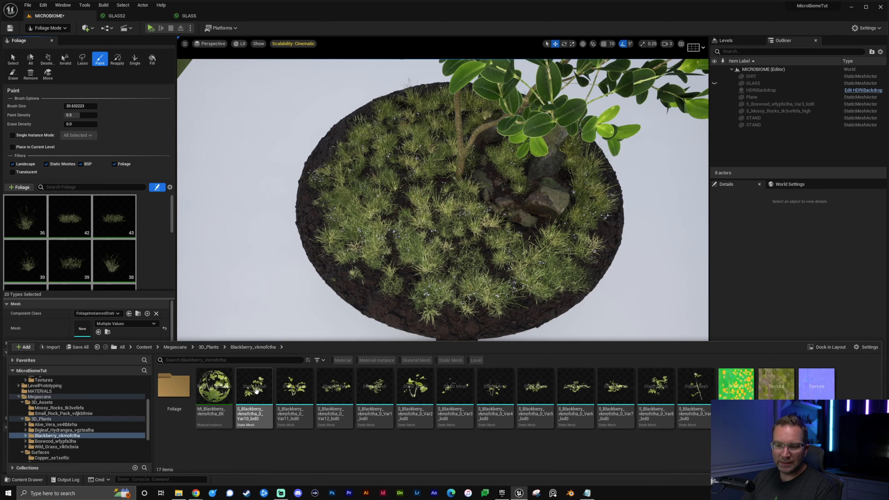
click(254, 392)
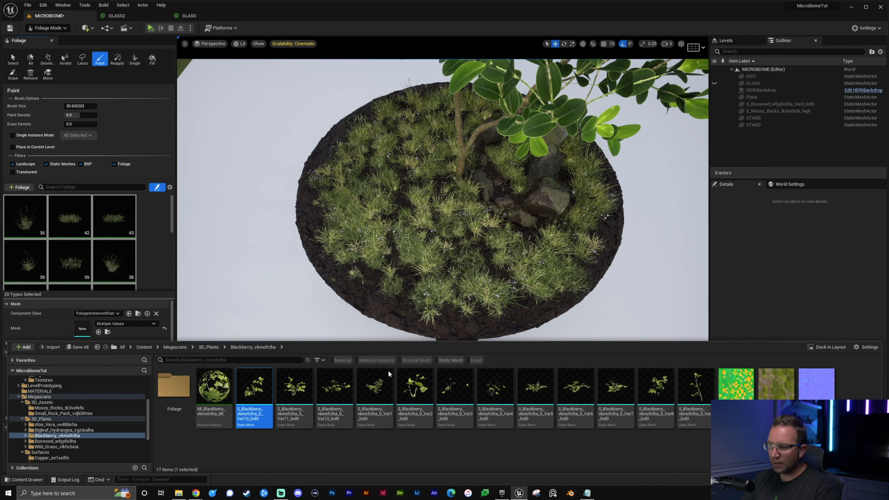
shift+click(687, 396)
drag(249, 395, 147, 268)
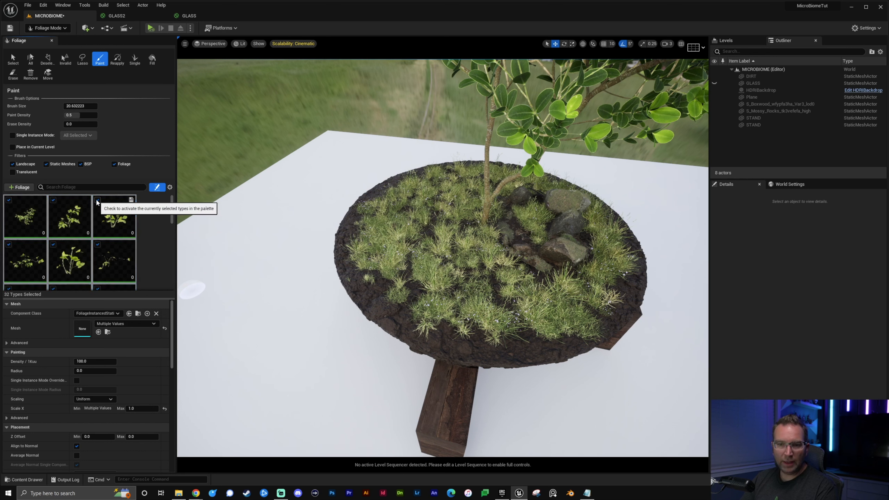
Activate only the 12 blackberry types for painting and set their X scale to a minimum of 0.3 and maximum of 0.6
click(152, 245)
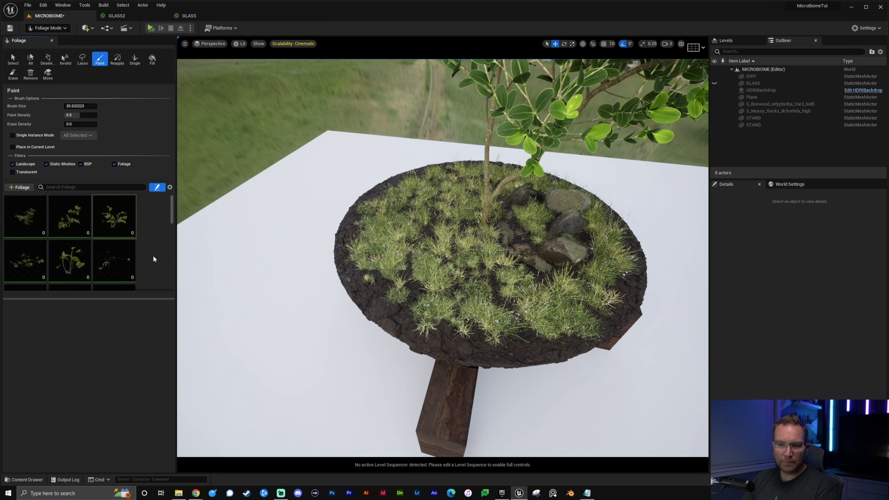
click(29, 219)
scroll(49, 224, down, 3)
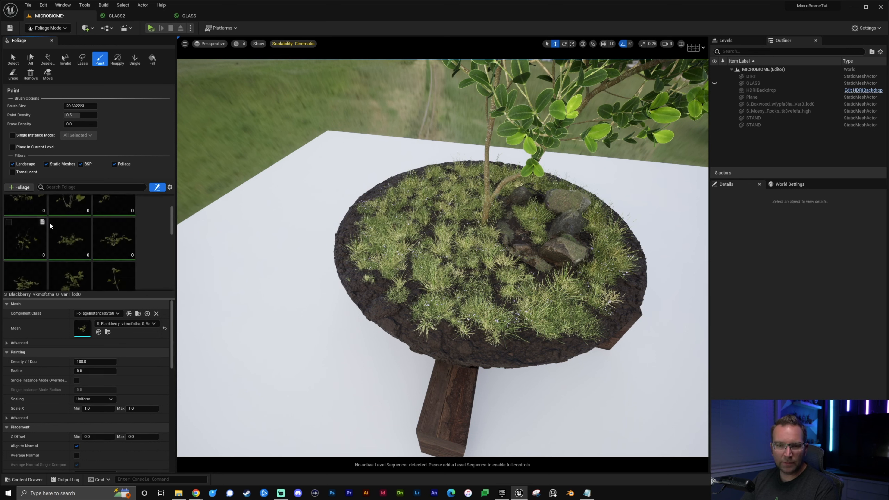
scroll(49, 226, down, 2)
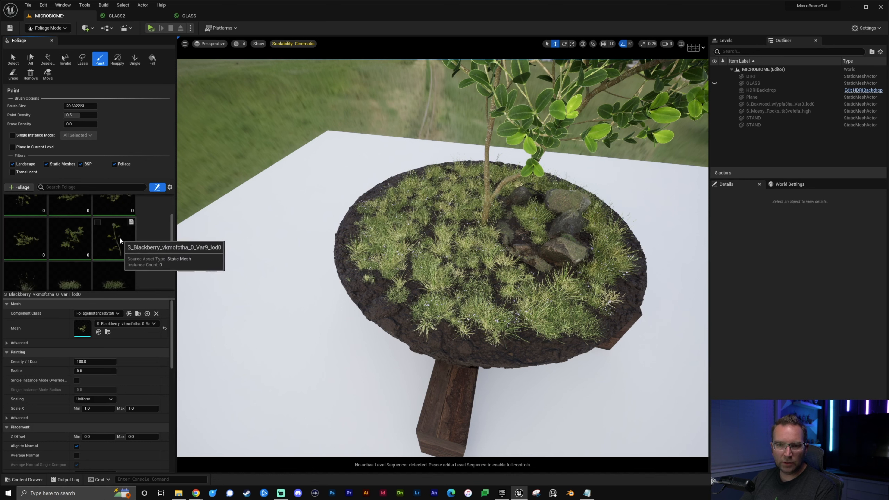
key(ctrl+a)
scroll(132, 235, up, 5)
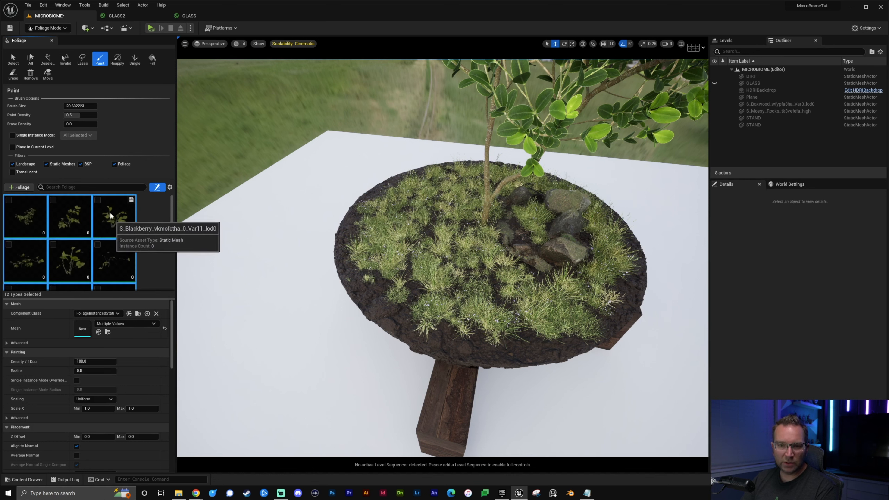
click(97, 200)
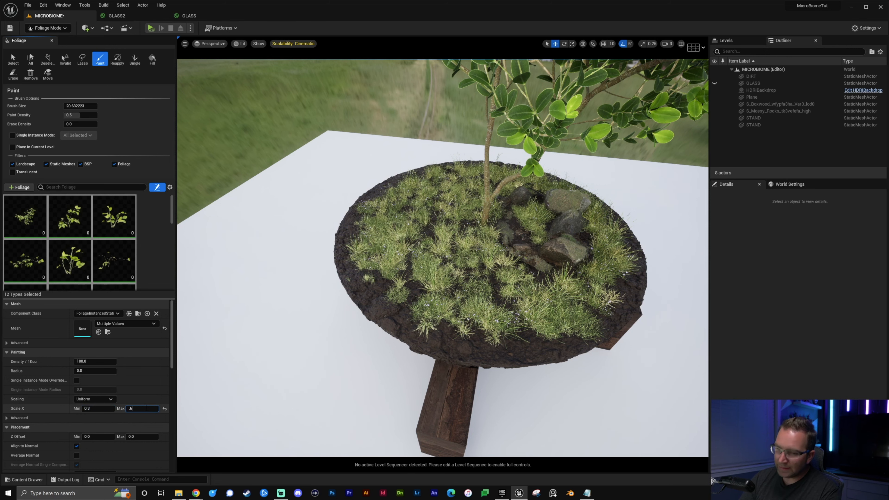
Paint blackberry plants among the grass around the tree trunk, undoing one stroke along the way
right_drag(297, 235, 315, 242)
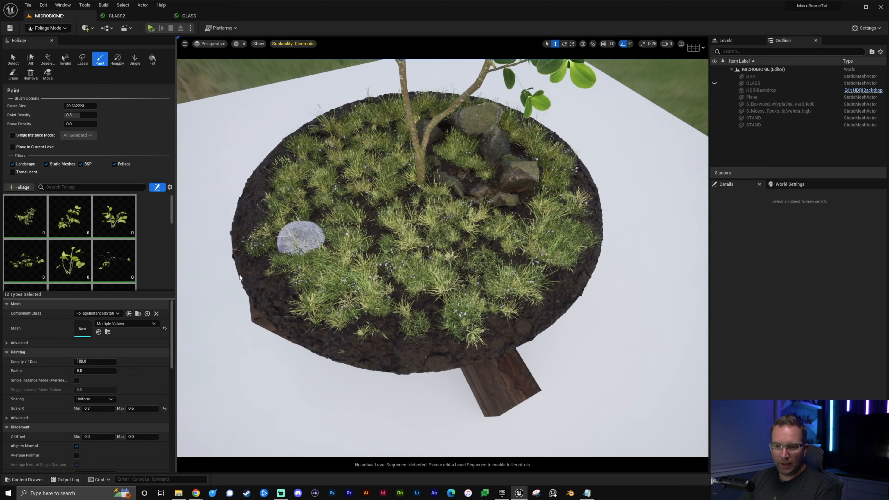
mouse_move(387, 297)
mouse_down()
mouse_move(417, 272)
mouse_move(407, 208)
mouse_move(333, 288)
mouse_move(439, 287)
mouse_up()
mouse_move(496, 289)
mouse_down()
mouse_move(557, 280)
mouse_move(518, 255)
mouse_move(474, 307)
mouse_up()
key(ctrl+z)
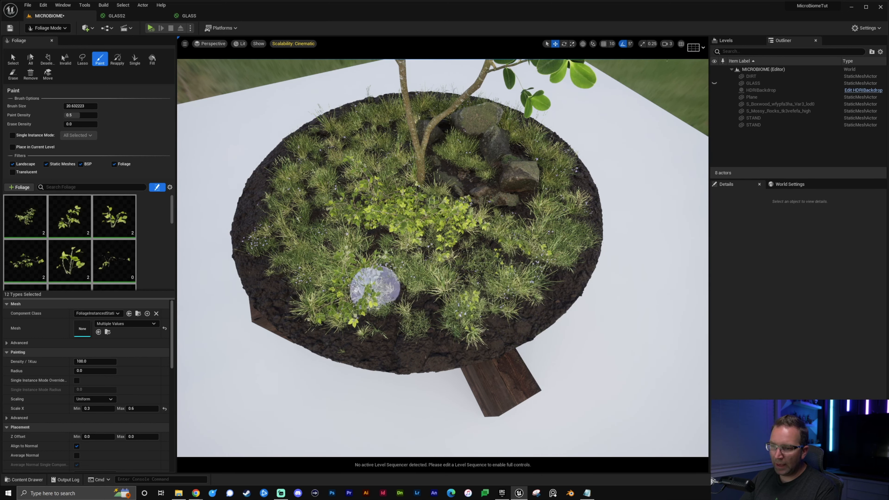
right_drag(375, 289, 332, 281)
mouse_move(389, 233)
mouse_down()
mouse_move(350, 248)
mouse_move(347, 158)
mouse_up()
Add blackberry plants in and around the ring of mossy rocks
right_drag(392, 227, 429, 231)
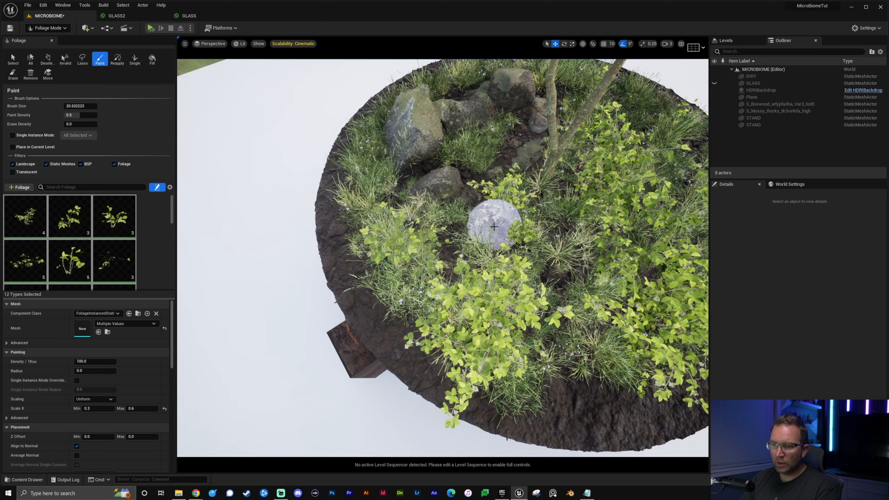
right_drag(494, 227, 448, 171)
mouse_move(463, 226)
right_down()
mouse_move(496, 242)
mouse_move(521, 230)
mouse_move(490, 245)
right_up()
click(380, 184)
mouse_move(380, 184)
right_down()
mouse_move(403, 170)
mouse_move(389, 165)
right_up()
right_drag(504, 227, 569, 233)
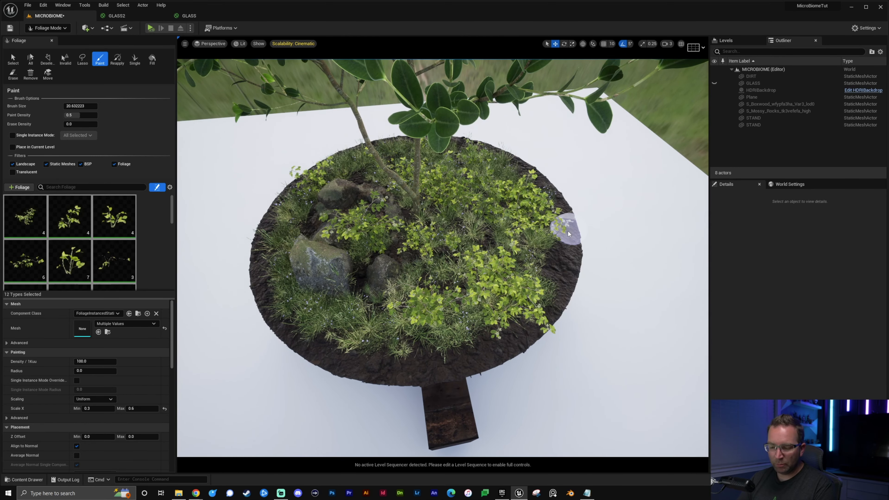
Leave foliage painting for Select Mode and open the Meshes folder of the Fox in AnimalVarietyPack
right_drag(569, 233, 525, 217)
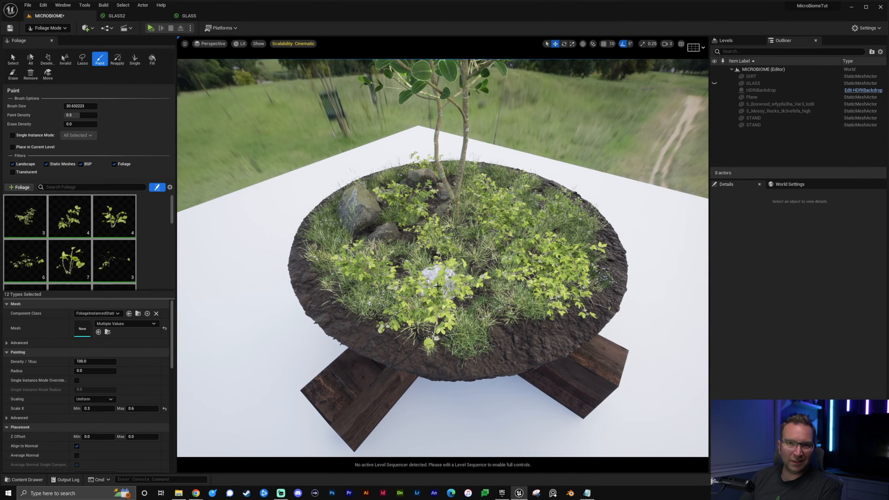
right_drag(439, 280, 403, 279)
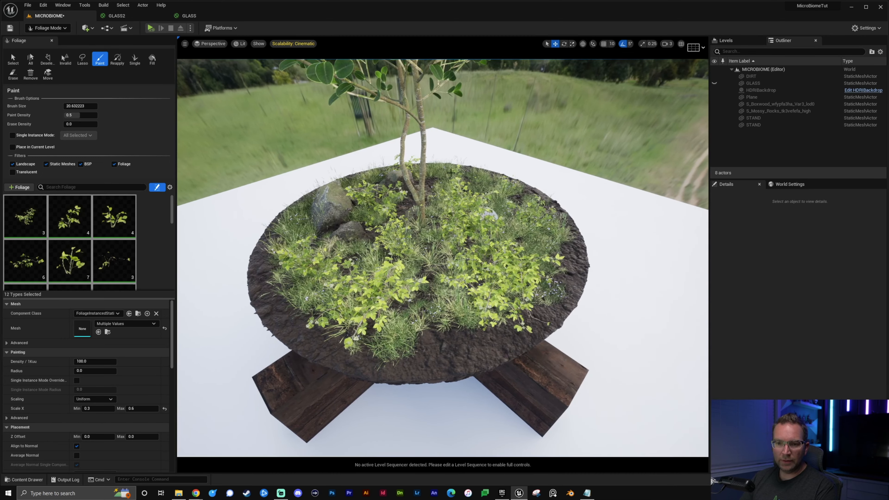
click(42, 28)
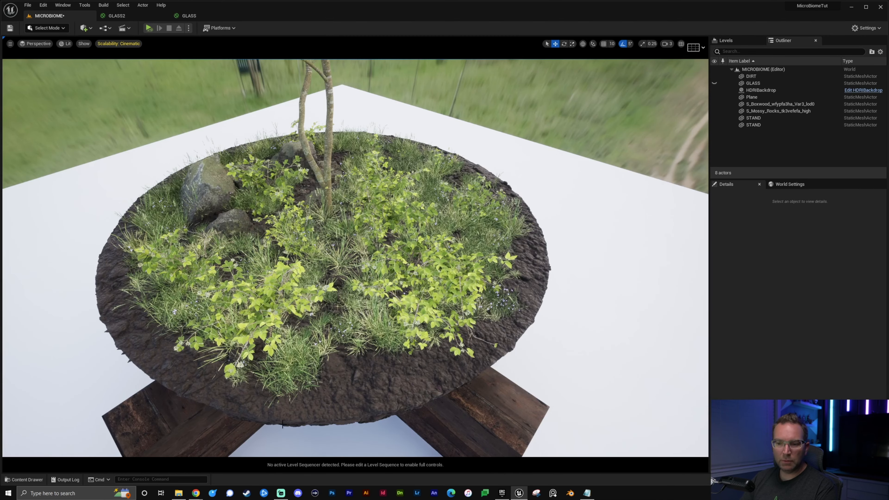
key(ctrl+space)
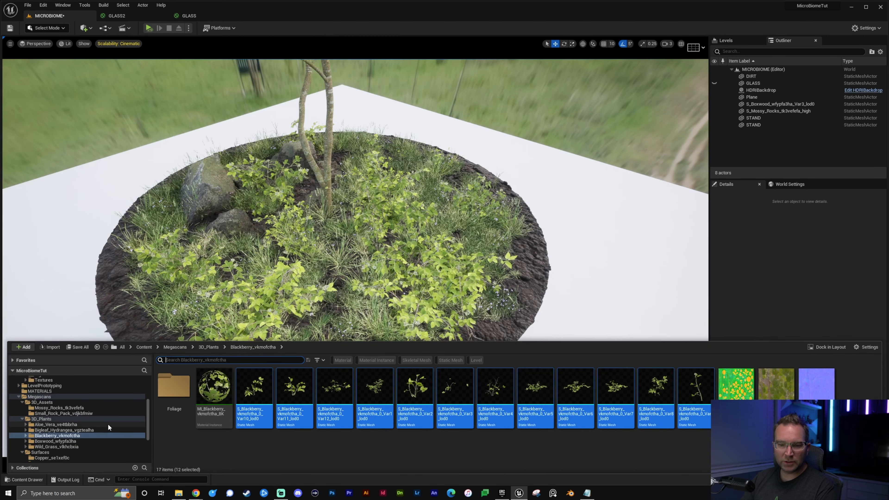
scroll(61, 414, up, 5)
click(33, 386)
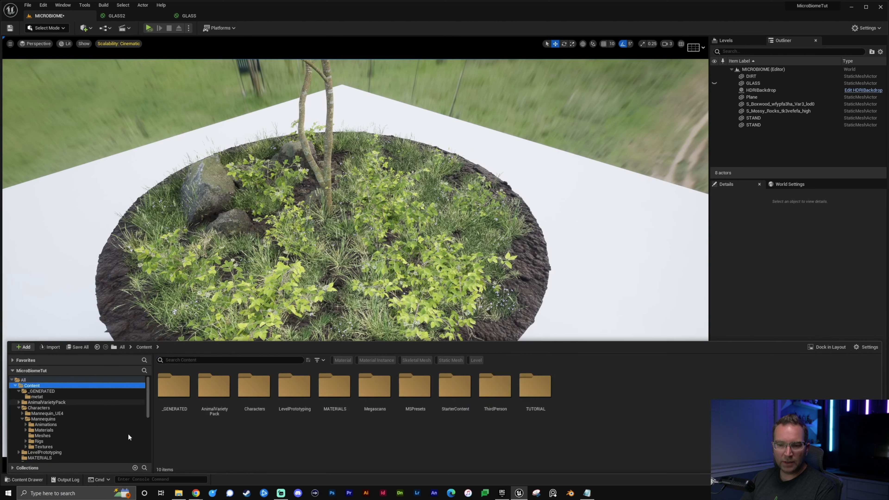
double_click(219, 387)
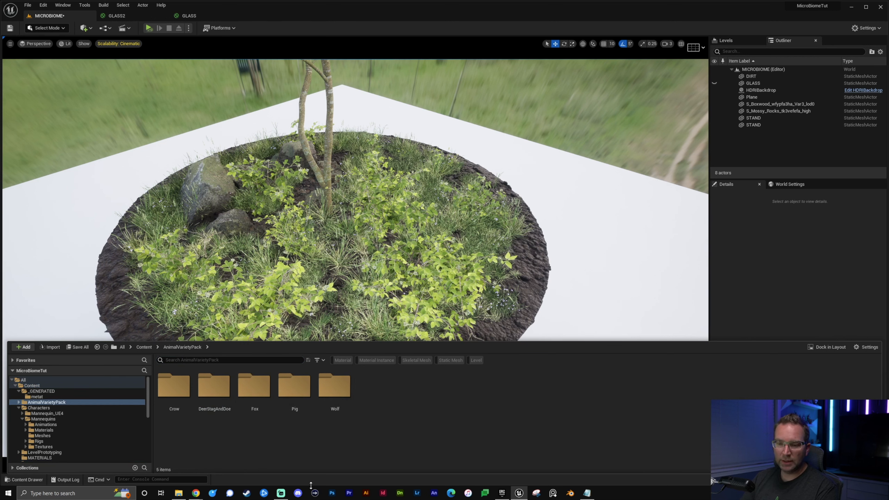
double_click(261, 403)
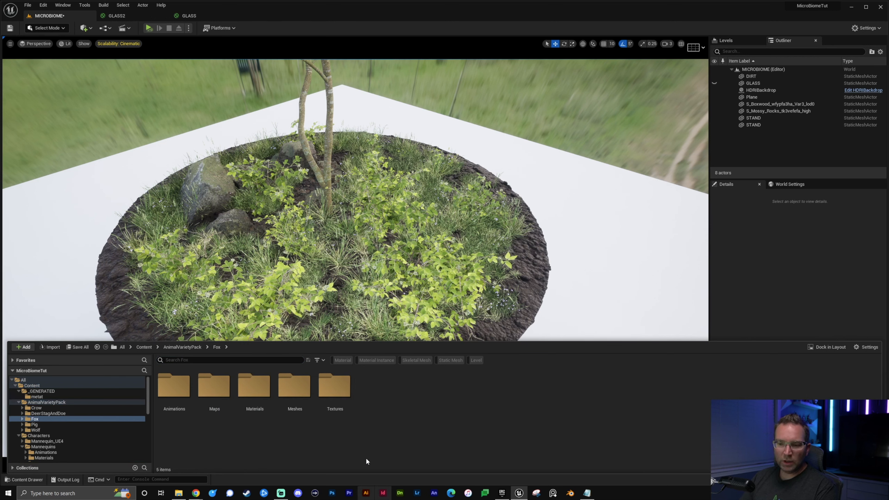
double_click(294, 388)
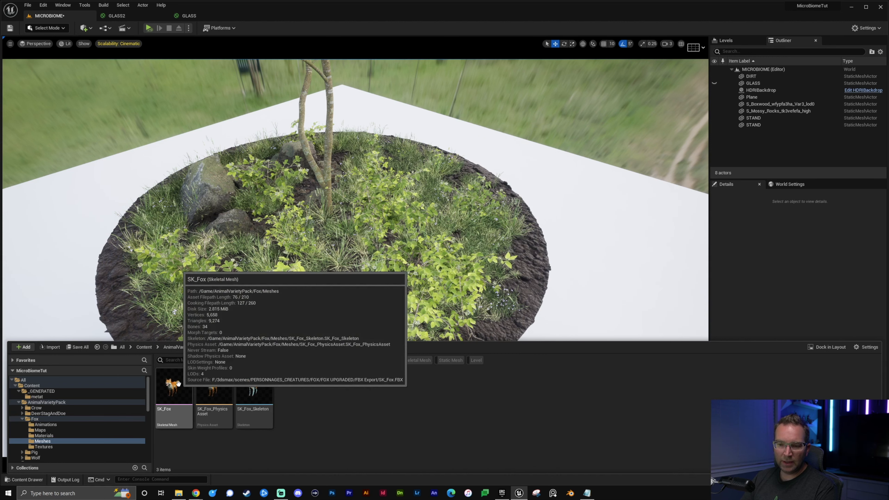
Place the SK_Fox skeletal mesh on the planted soil in front of the tree trunk
drag(173, 386, 364, 276)
key(f)
right_drag(376, 305, 376, 305)
drag(317, 250, 345, 259)
right_drag(375, 307, 375, 307)
Scale the fox uniformly, trying 2 before settling on 1.5, and shift it to about X 89, Y 3
click(797, 307)
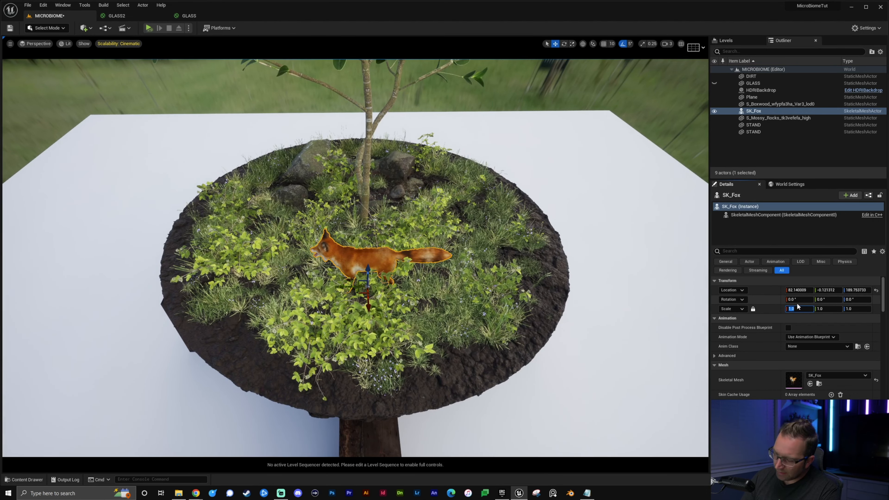
text(2)
key(Return)
text(1)
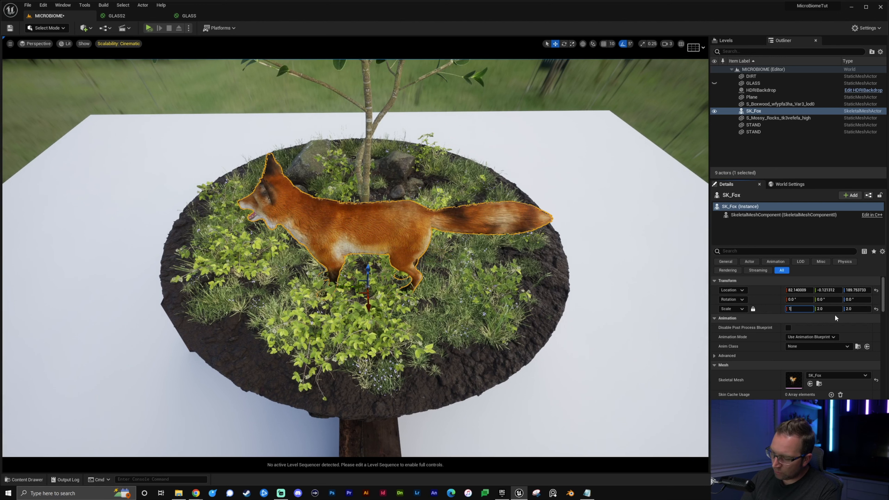
text(.5)
key(Return)
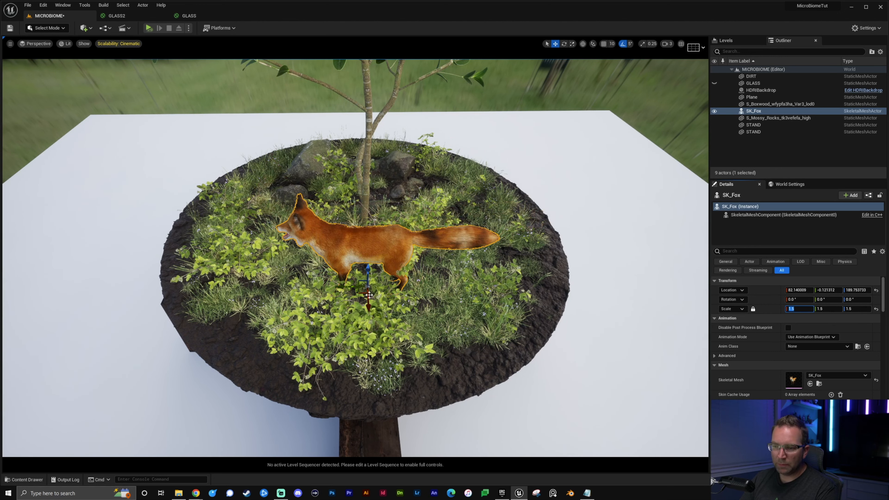
drag(369, 295, 373, 292)
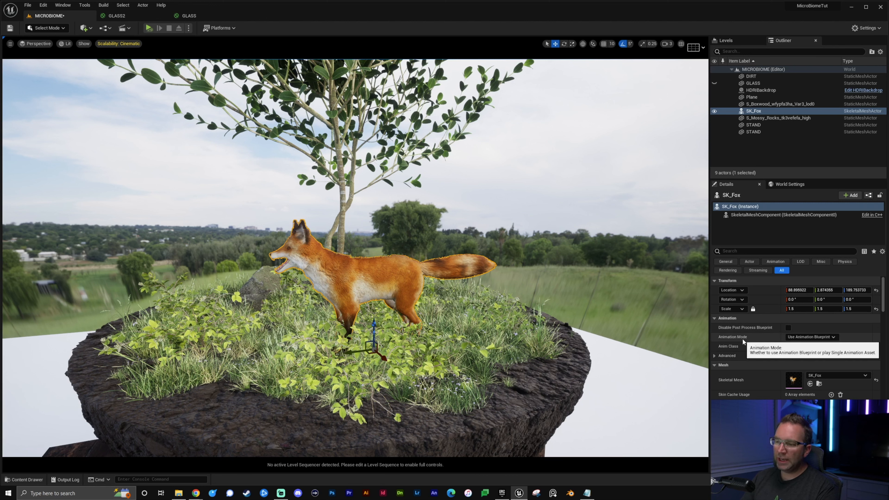
Set the fox's animation mode to Use Animation Asset and assign the ANIM_Fox_JumpBite sequence
click(797, 336)
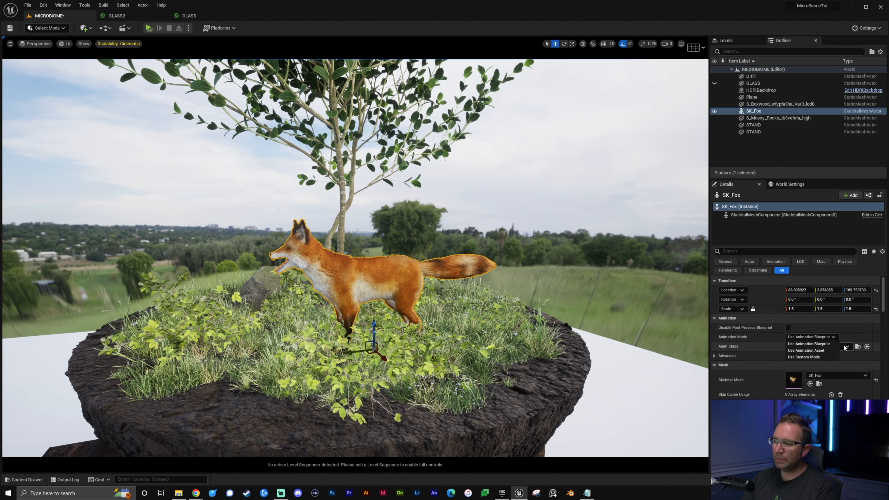
click(820, 350)
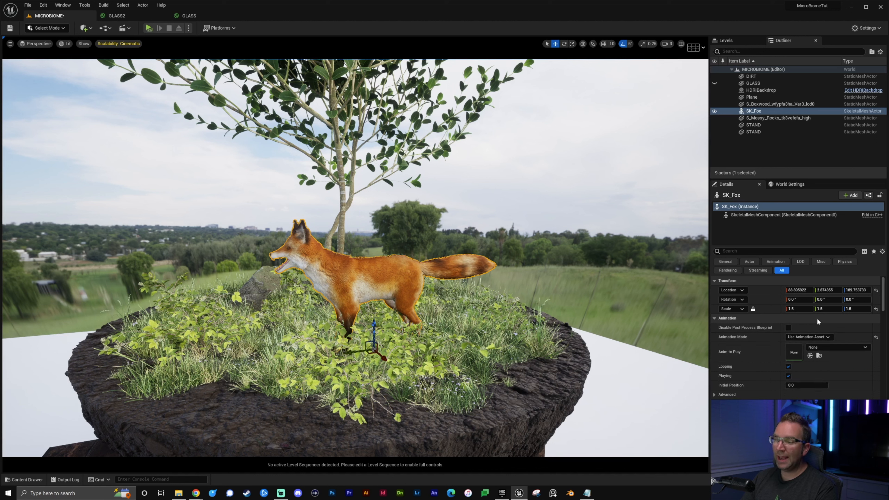
click(831, 348)
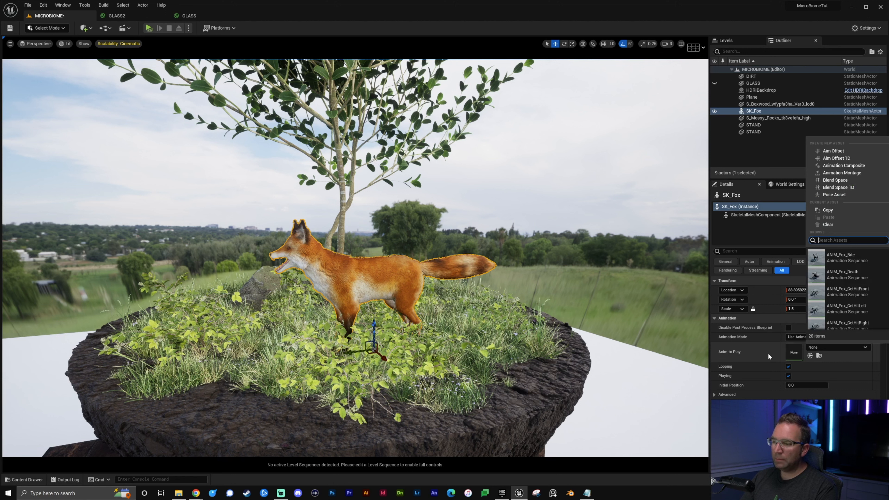
scroll(847, 291, down, 3)
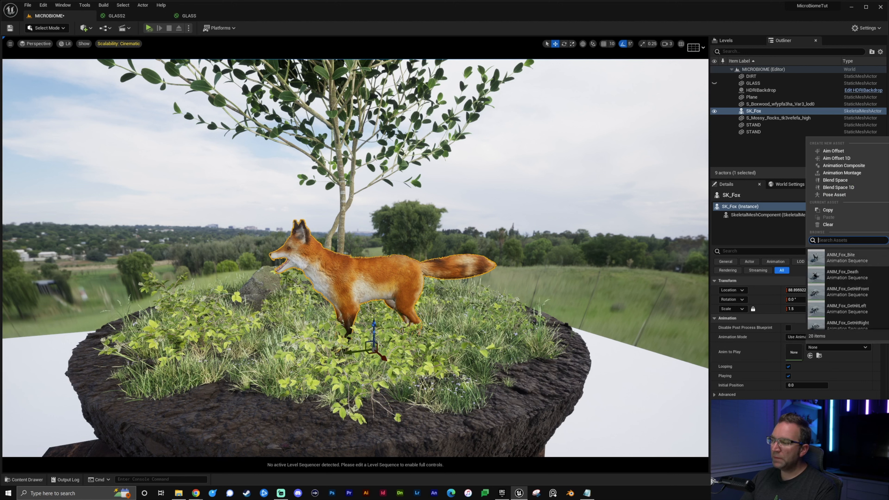
scroll(846, 291, down, 8)
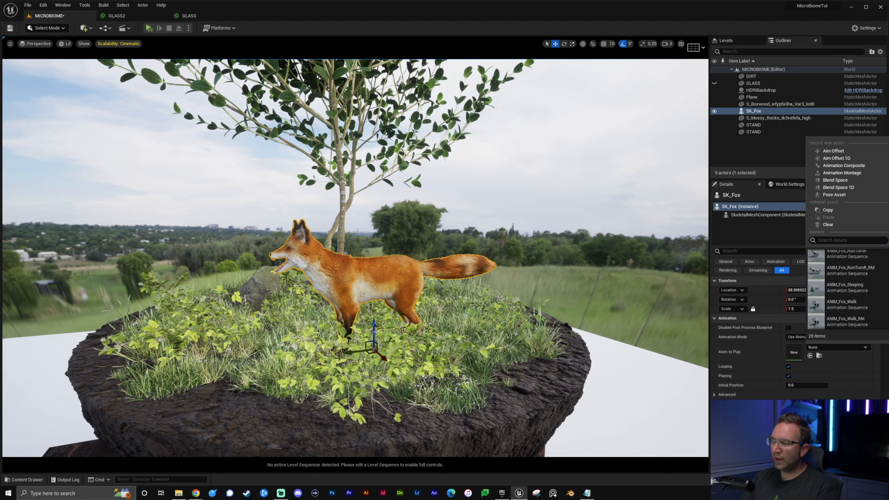
scroll(847, 290, up, 5)
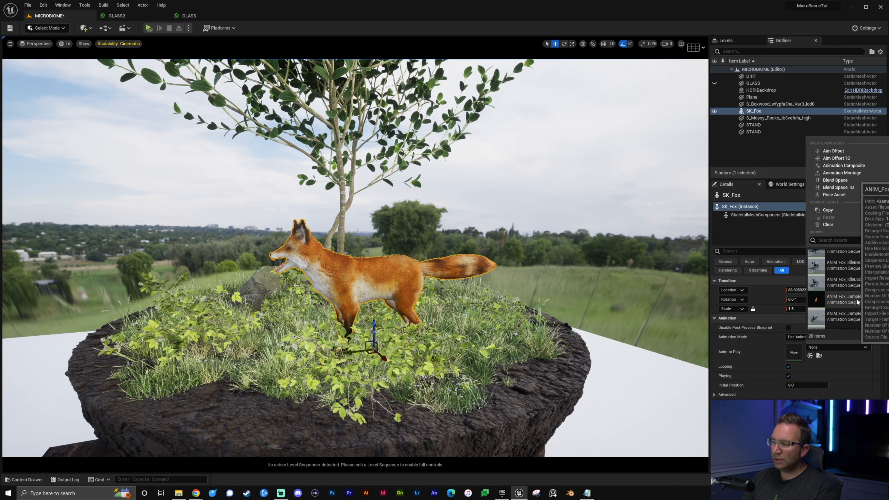
click(847, 299)
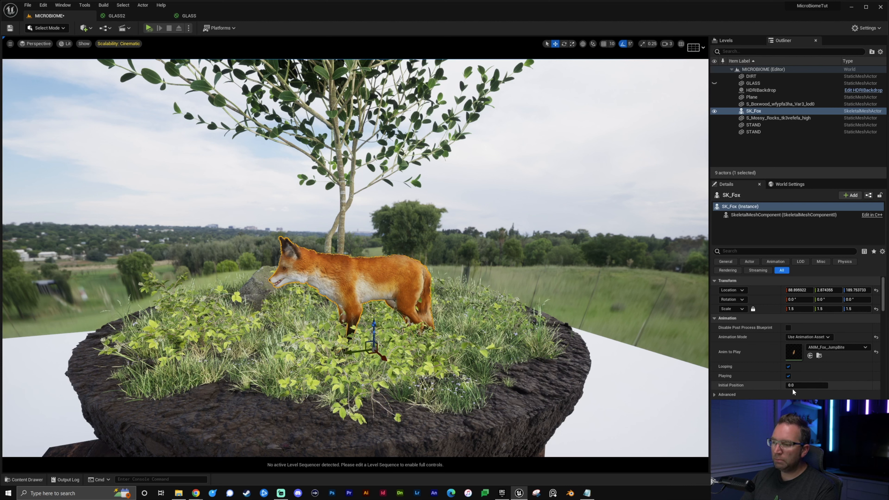
Freeze the fox mid-jump with an initial position of 0.272 and turn off Looping and Playing
drag(802, 385, 822, 385)
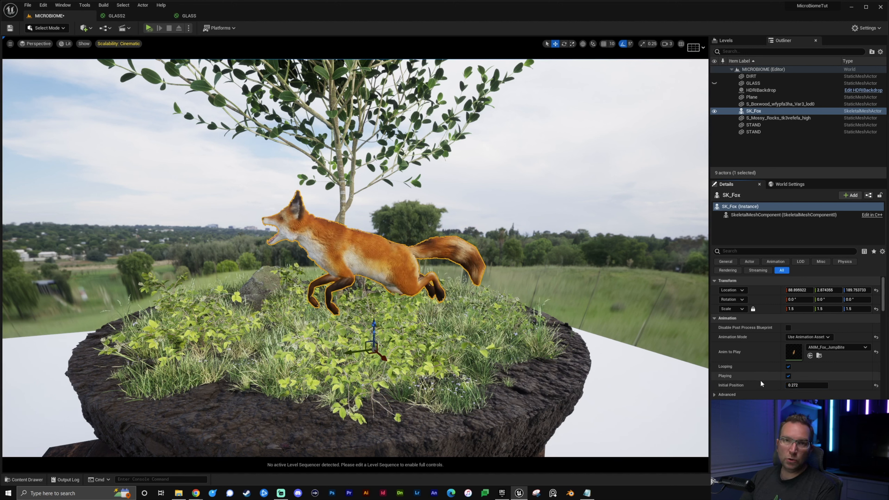
click(788, 366)
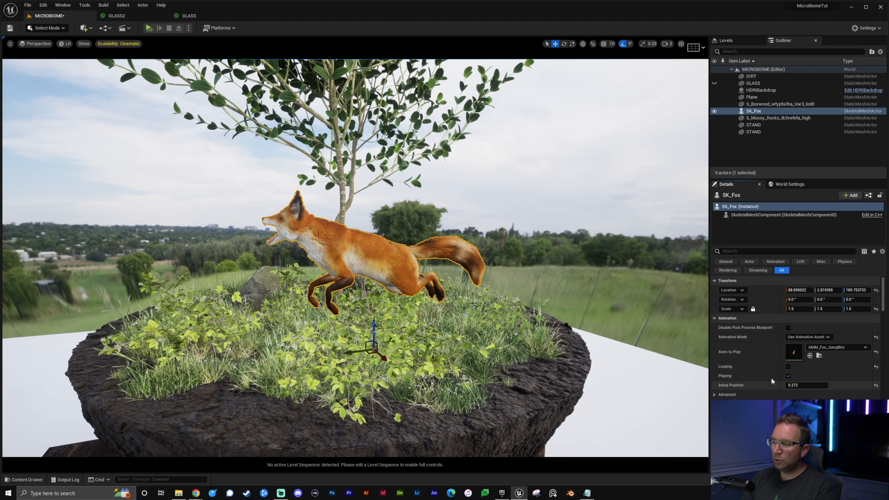
click(788, 375)
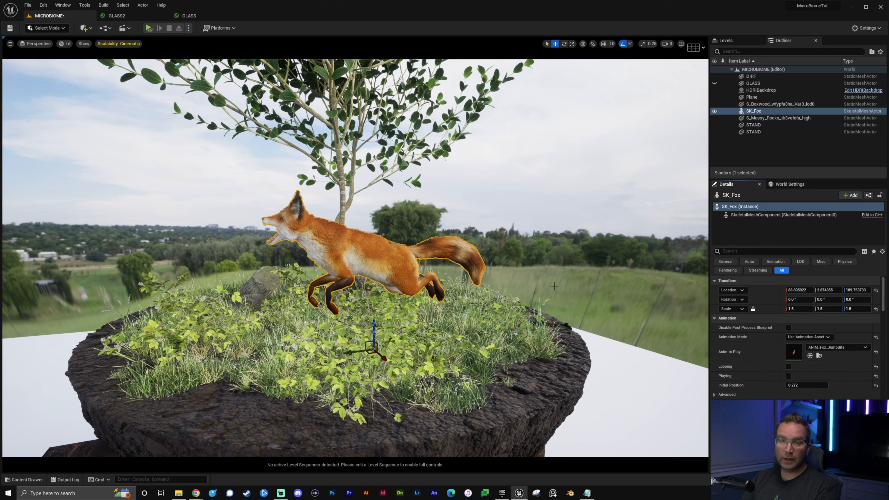
Unhide the GLASS bowl around the soil, plants and fox
key(a)
key(s)
right_drag(356, 247, 546, 273)
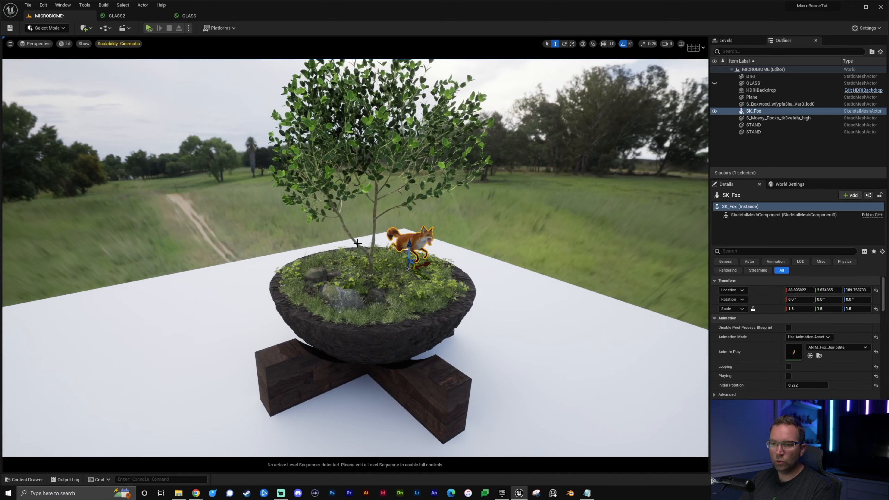
click(714, 84)
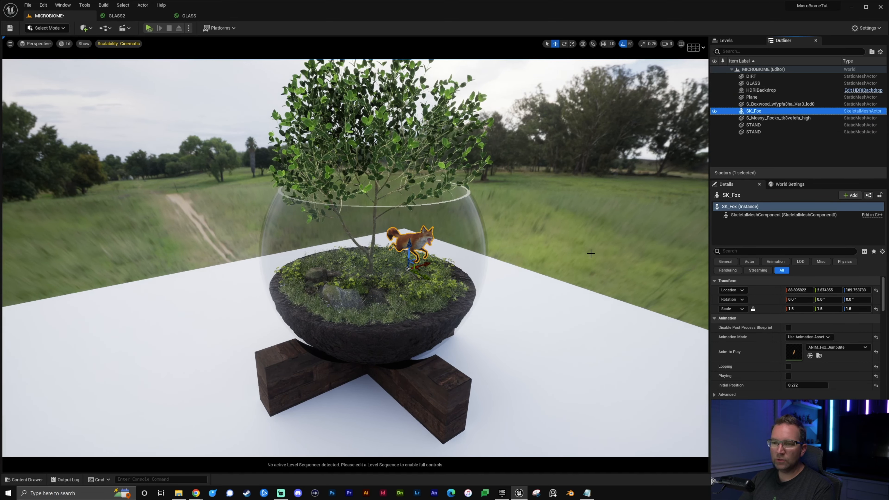
right_drag(420, 245, 385, 238)
right_drag(529, 214, 530, 214)
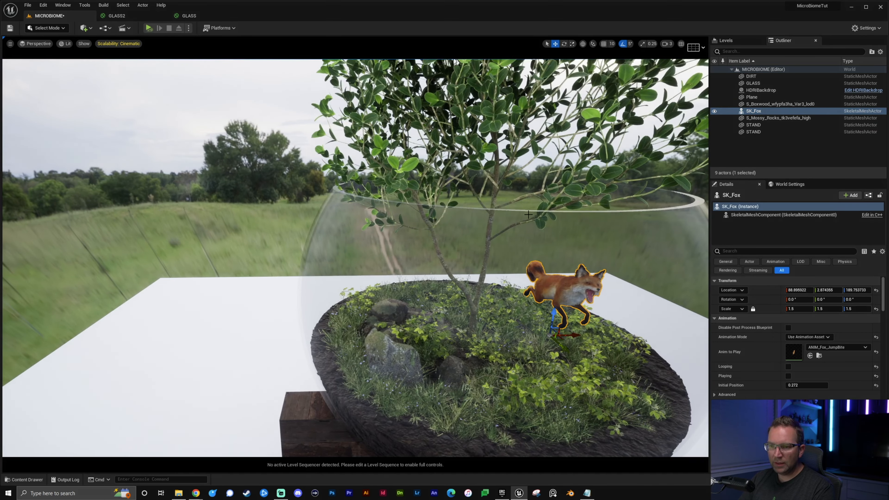
Move the boxwood tree slightly along the X axis inside the glass bowl
click(358, 174)
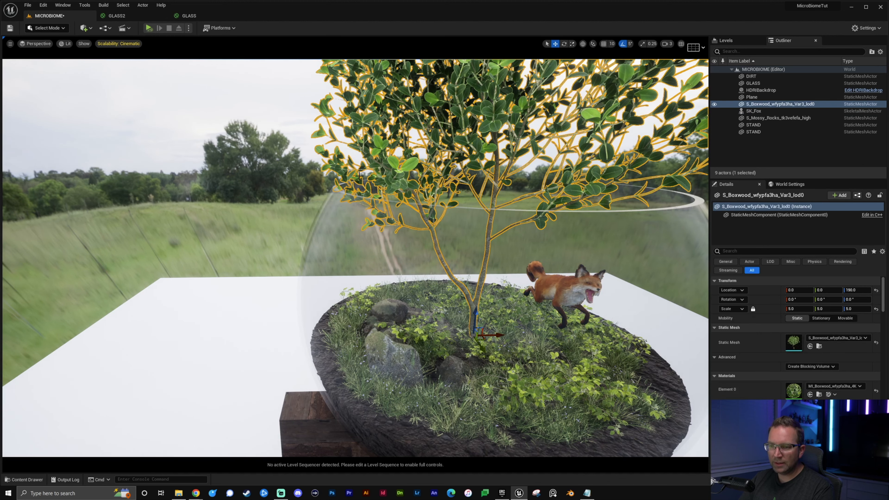
drag(509, 336, 522, 335)
right_drag(499, 303, 266, 315)
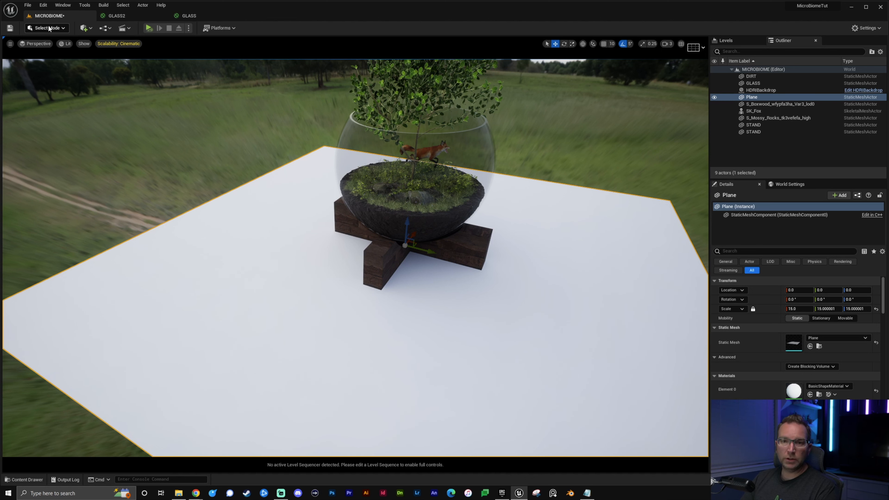
In Modeling Mode, create a box 3000 wide, 3000 deep and 20 high and place it on the ground beneath the stand
click(48, 26)
click(58, 69)
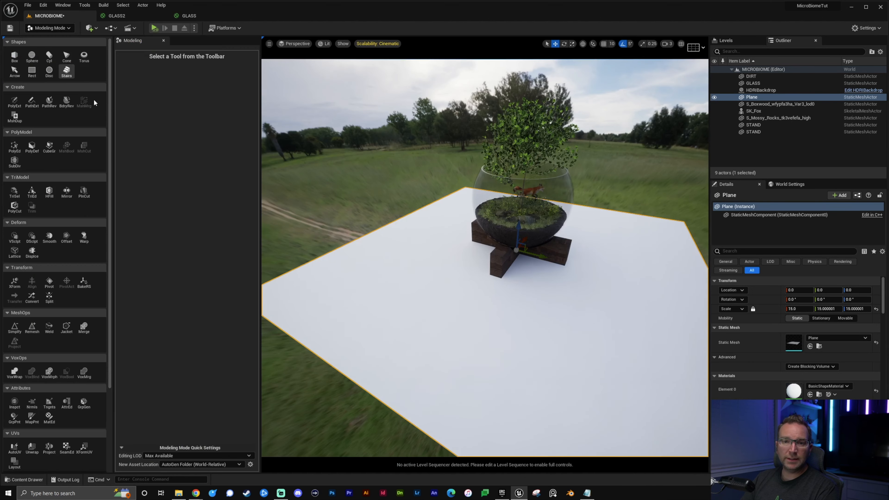
click(14, 56)
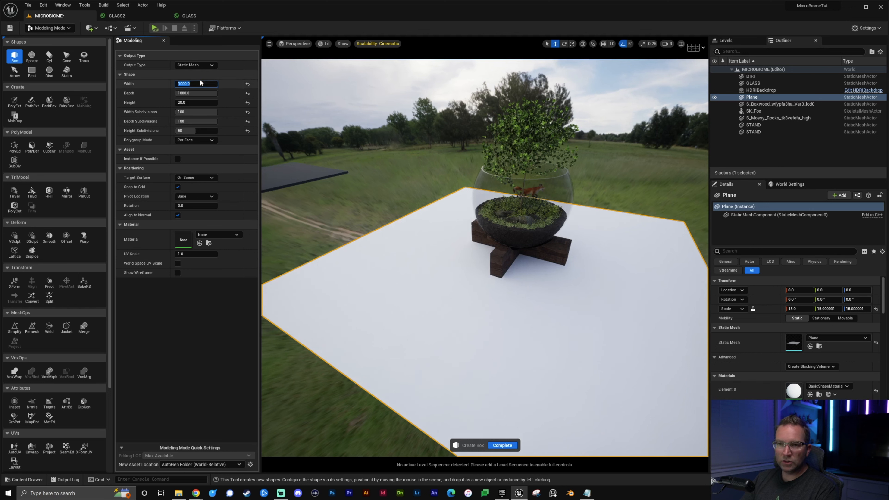
text(00)
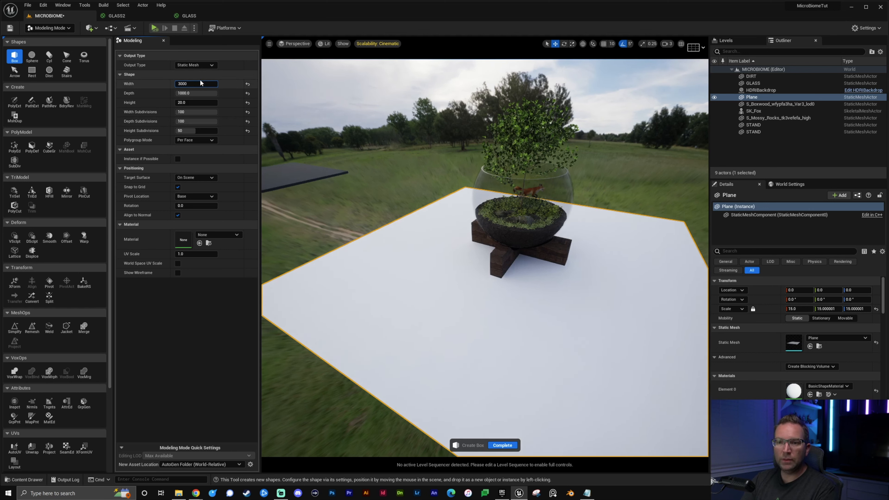
key(Tab)
text(3000)
key(Tab)
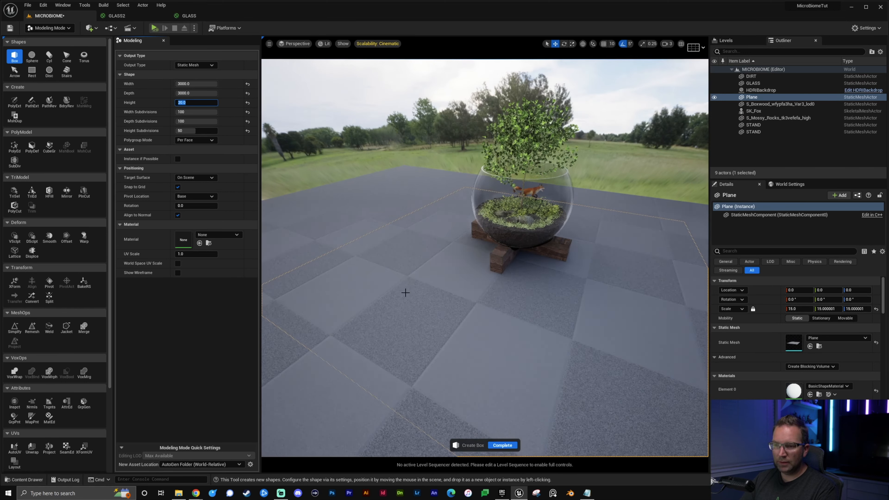
click(418, 277)
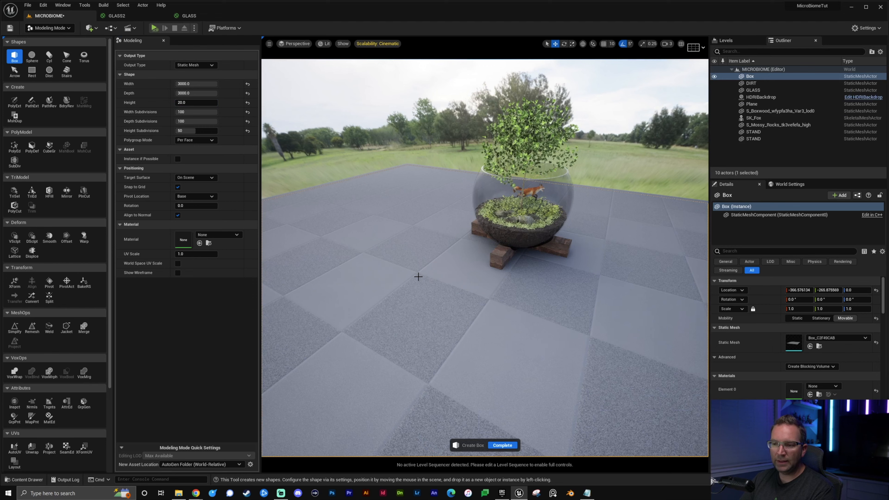
Reset the new box's location to the origin and delete the old white Plane
click(875, 290)
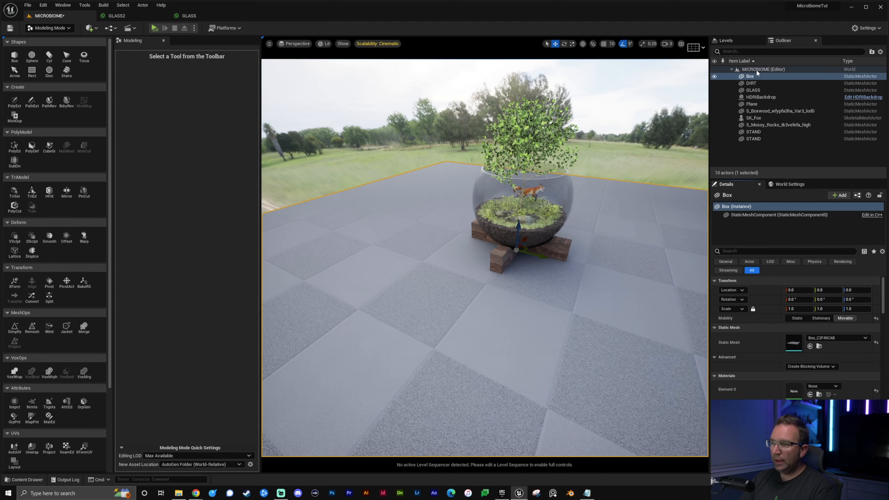
click(751, 101)
key(Delete)
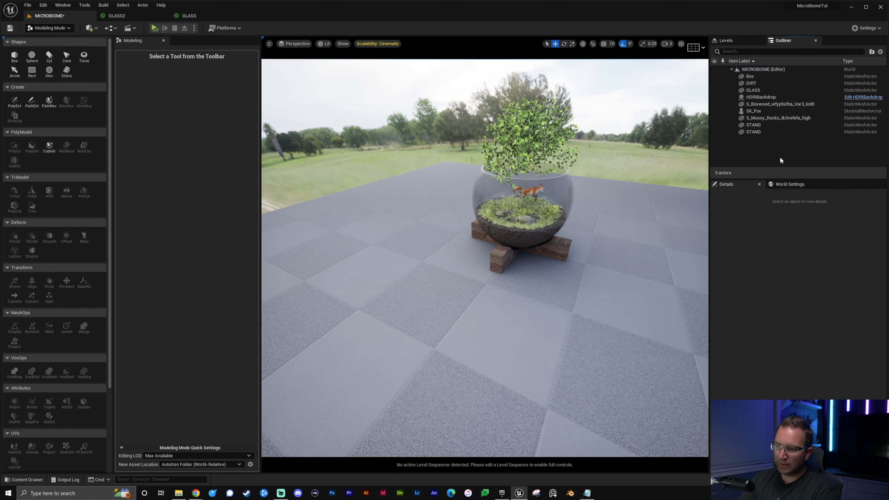
right_drag(579, 243, 583, 261)
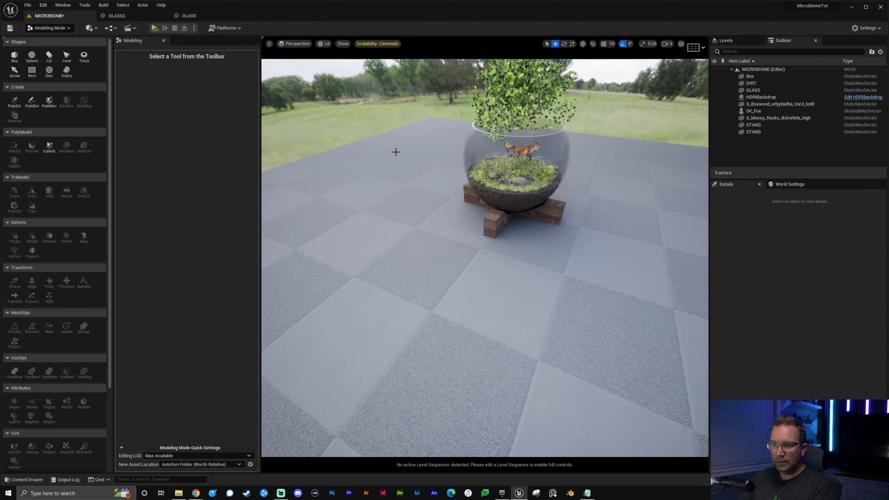
Switch to Select Mode and show only the material instances in the Megascans Surfaces folder
click(44, 29)
click(58, 39)
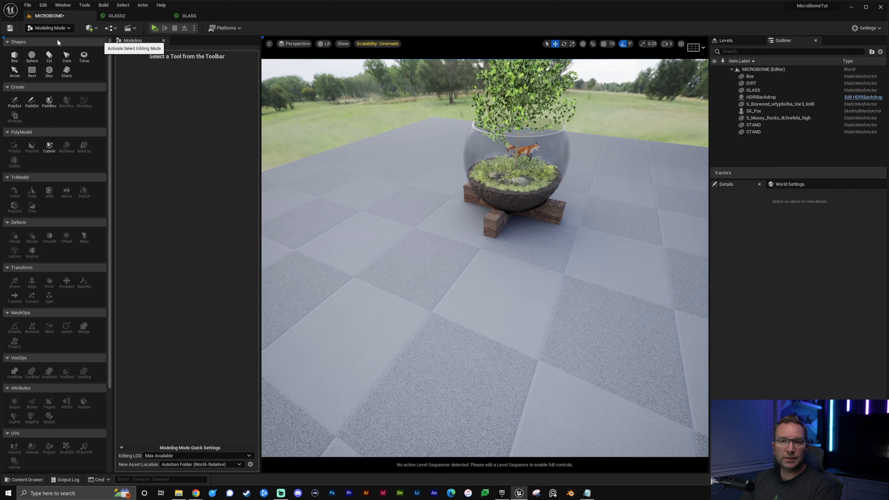
key(ctrl+space)
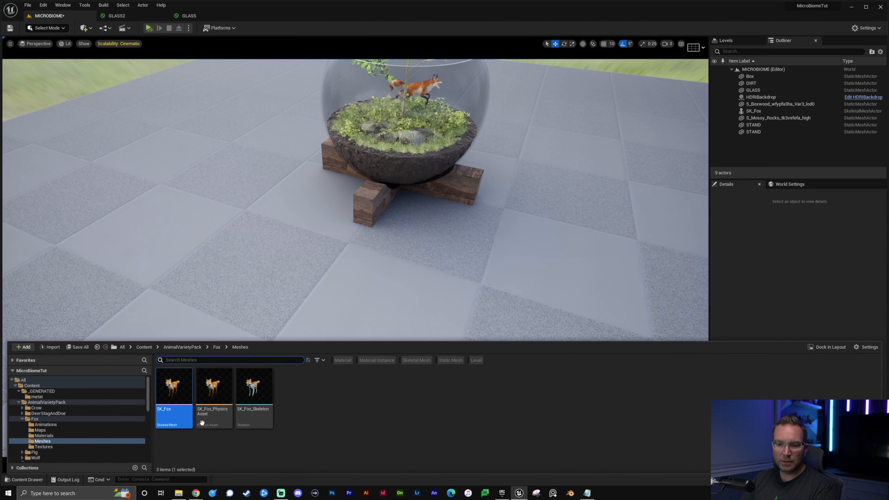
scroll(52, 420, down, 5)
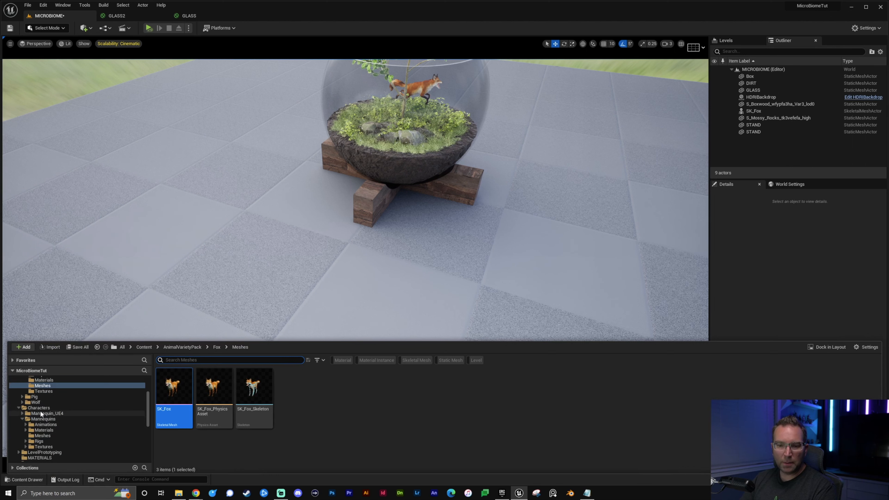
scroll(51, 449, down, 4)
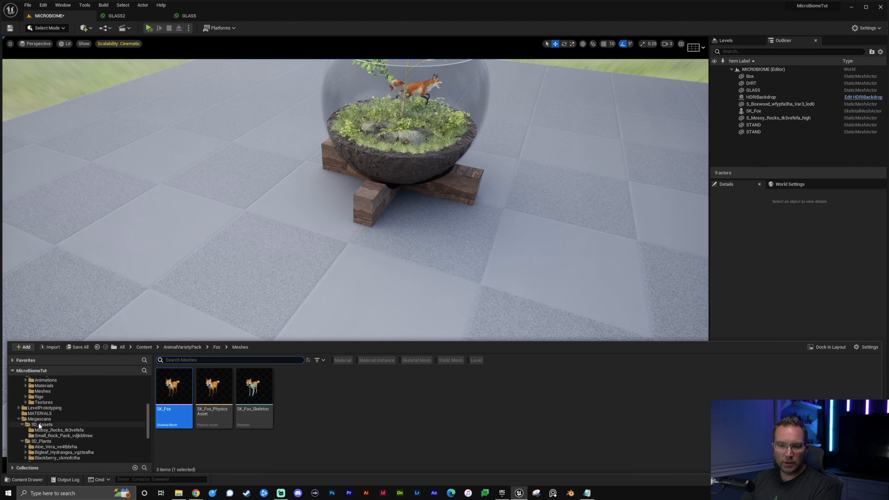
click(42, 419)
scroll(51, 440, down, 4)
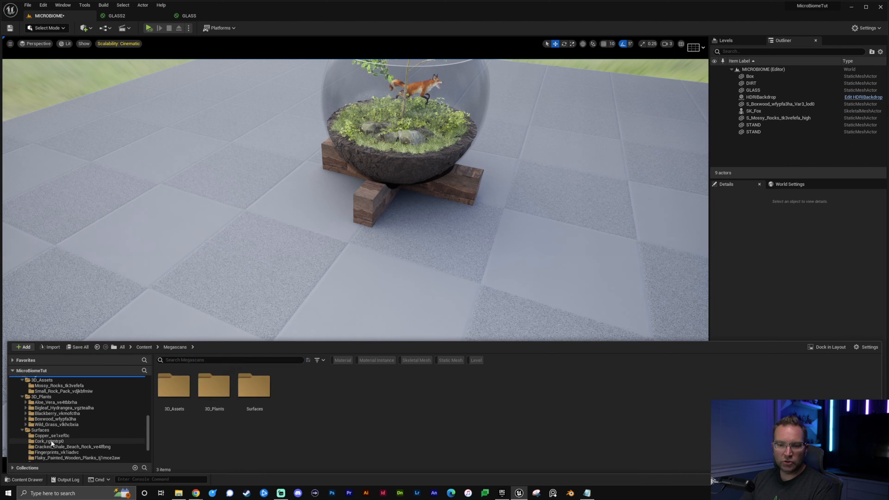
click(44, 430)
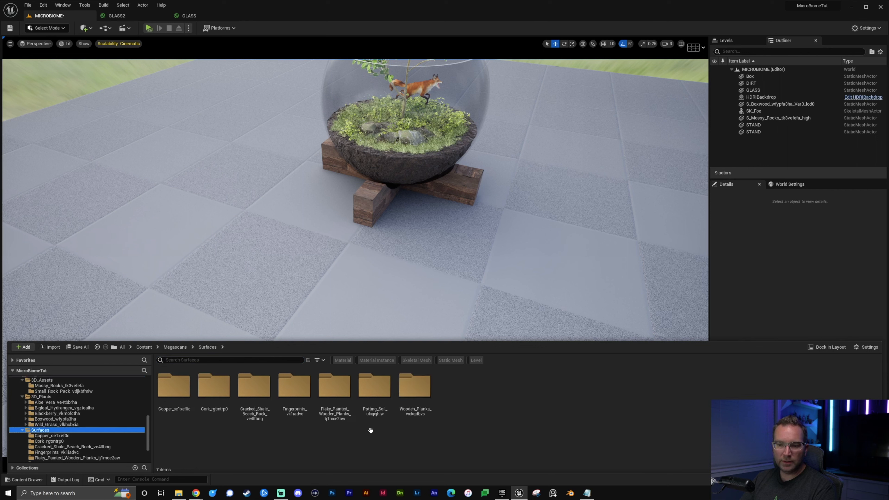
click(364, 360)
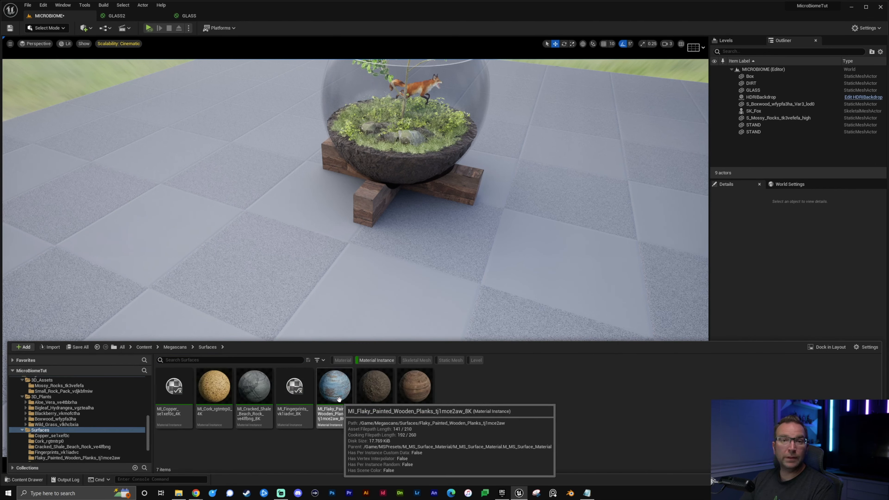
Apply the MI_Flaky_Painted_Wooden_Planks material instance to the large box beneath the stand
drag(337, 380, 328, 297)
mouse_move(327, 297)
right_down()
mouse_move(329, 245)
mouse_move(259, 242)
mouse_move(336, 287)
mouse_move(330, 292)
mouse_move(371, 284)
mouse_move(263, 294)
mouse_move(375, 344)
right_up()
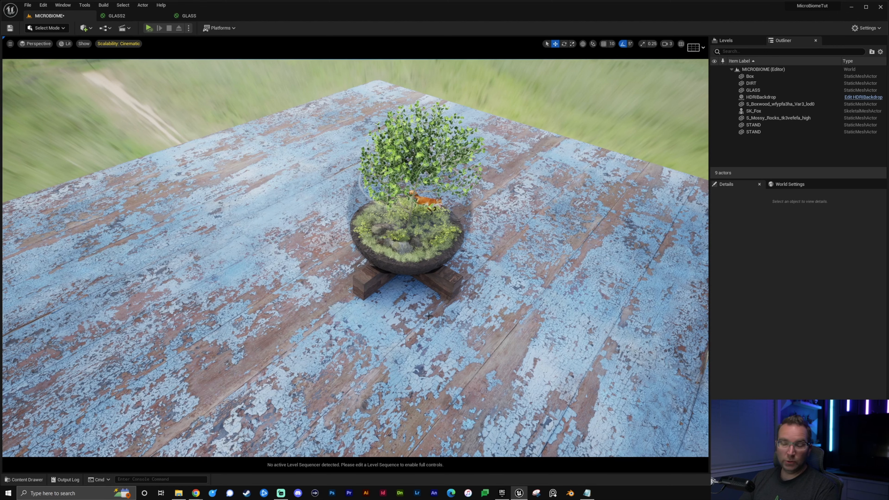
right_drag(483, 357, 412, 333)
right_drag(577, 329, 599, 348)
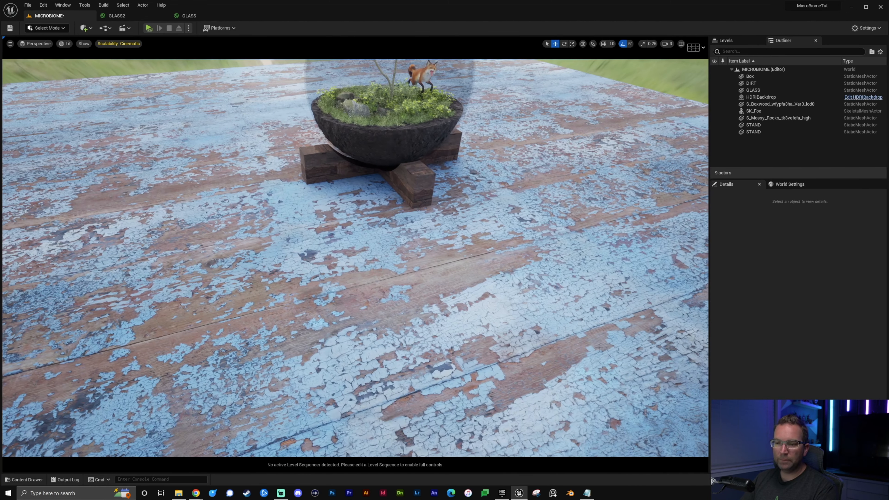
In Modeling Mode, remesh the ground box with a target triangle count of 500000 and wireframe display enabled
click(404, 276)
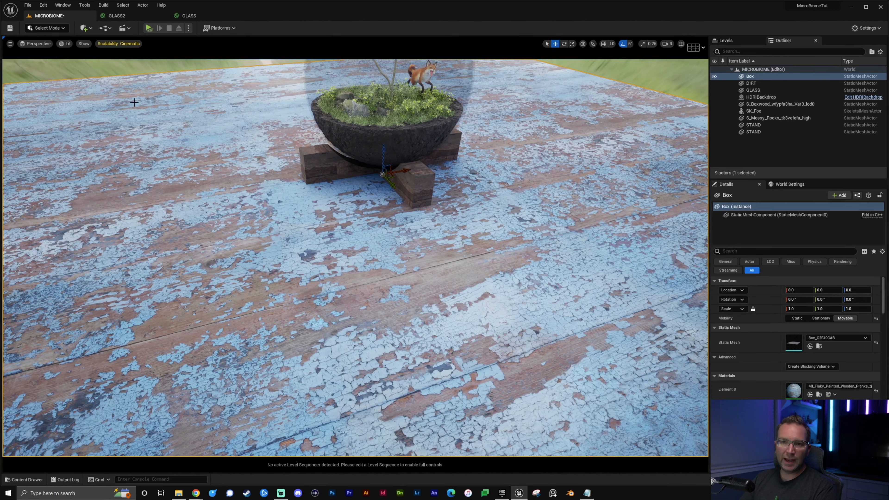
click(45, 31)
click(62, 65)
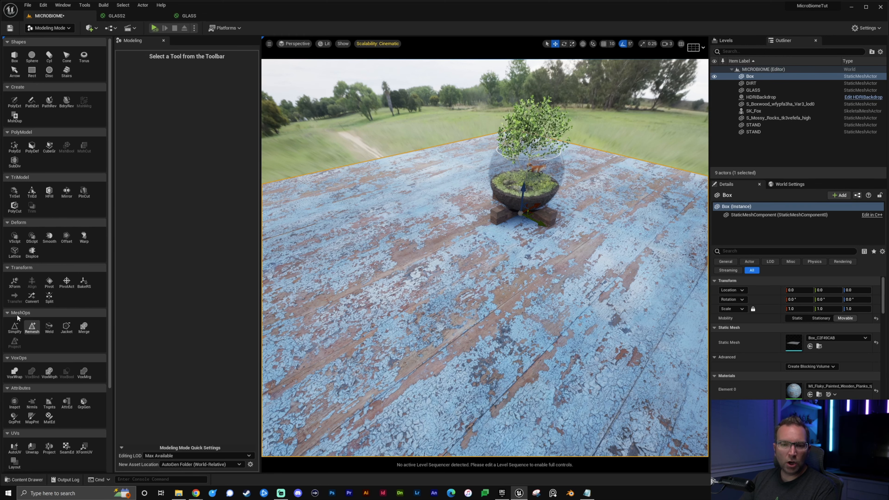
click(31, 329)
key(w)
mouse_move(404, 244)
right_down()
mouse_move(401, 285)
mouse_move(404, 259)
right_up()
key(s)
right_drag(347, 130, 359, 112)
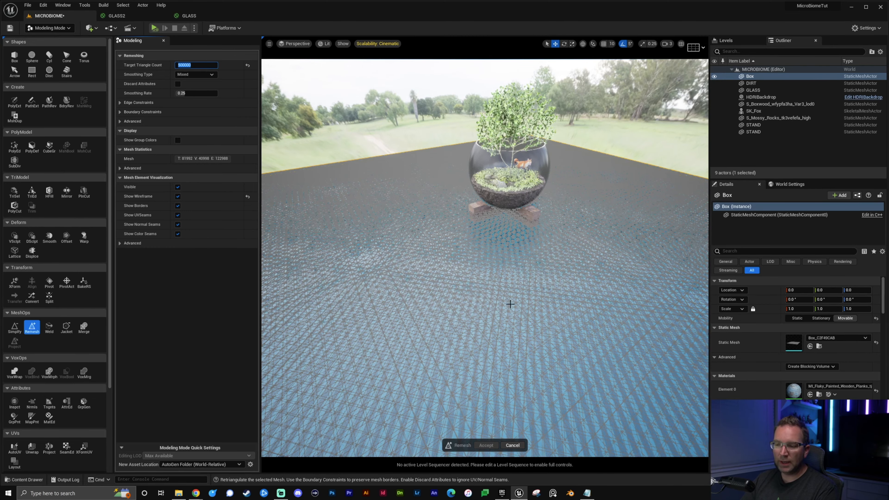
mouse_move(510, 304)
right_down()
mouse_move(482, 345)
mouse_move(464, 345)
mouse_move(504, 320)
mouse_move(510, 296)
right_up()
key(w)
key(s)
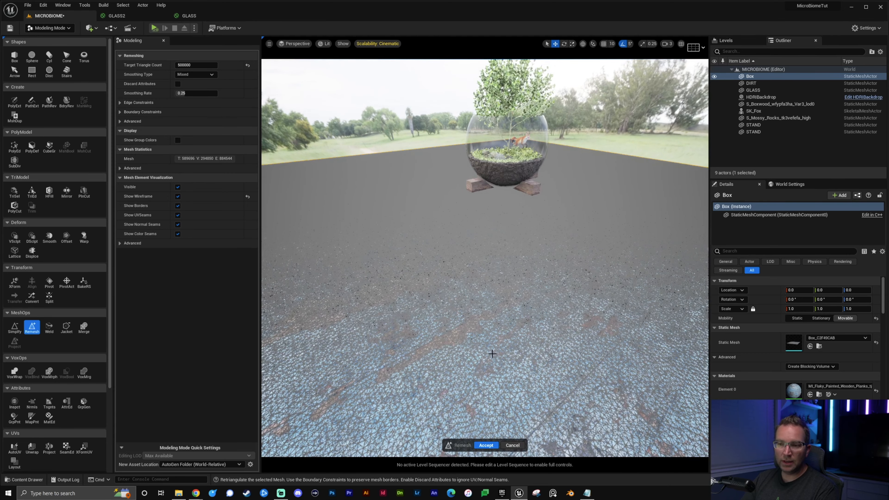
click(485, 445)
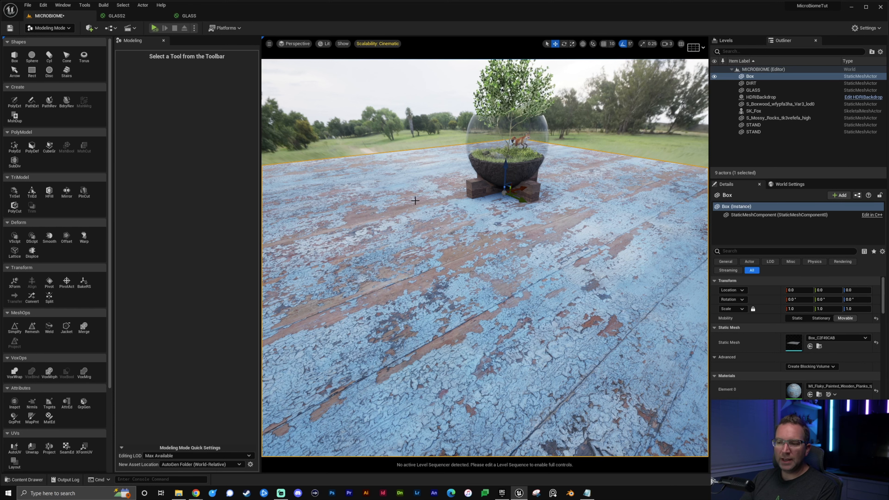
Displace the ground box using the flaky painted wood Texture2D map, its Blue channel and a displace intensity of 5
click(32, 254)
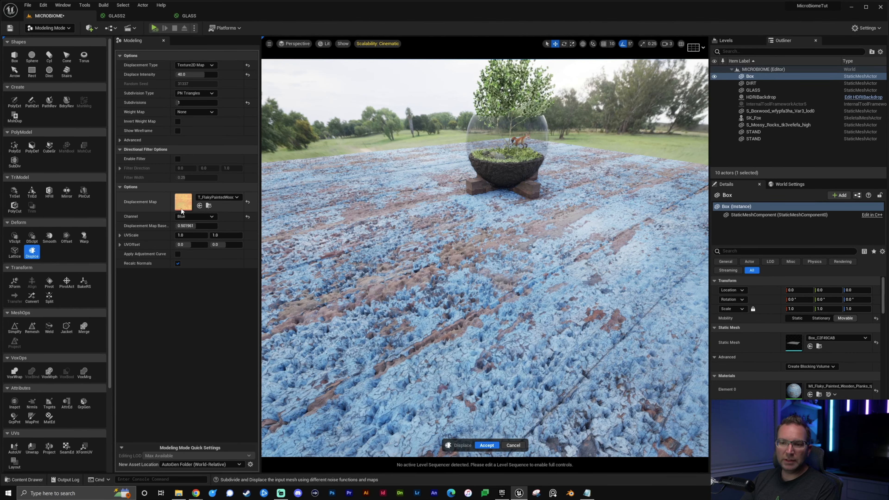
key(ctrl+space)
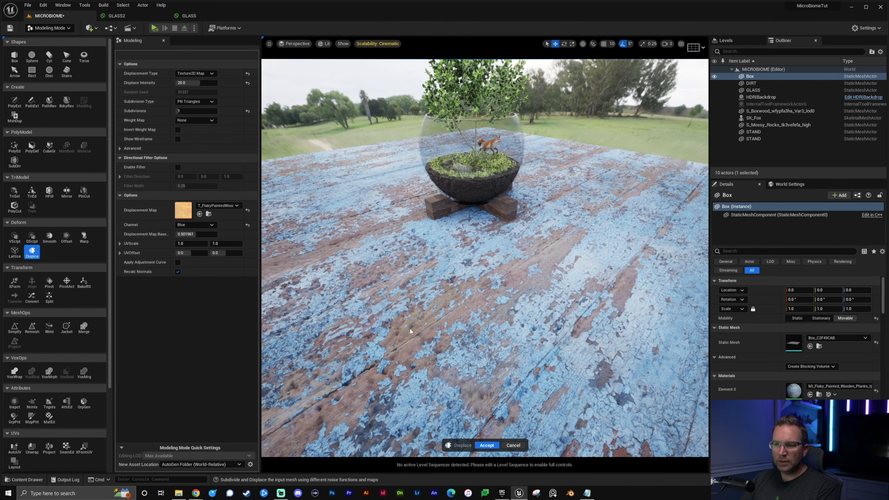
mouse_move(423, 350)
right_down()
mouse_move(437, 392)
mouse_move(500, 382)
mouse_move(490, 346)
mouse_move(440, 350)
mouse_move(439, 339)
mouse_move(381, 334)
mouse_move(394, 337)
right_up()
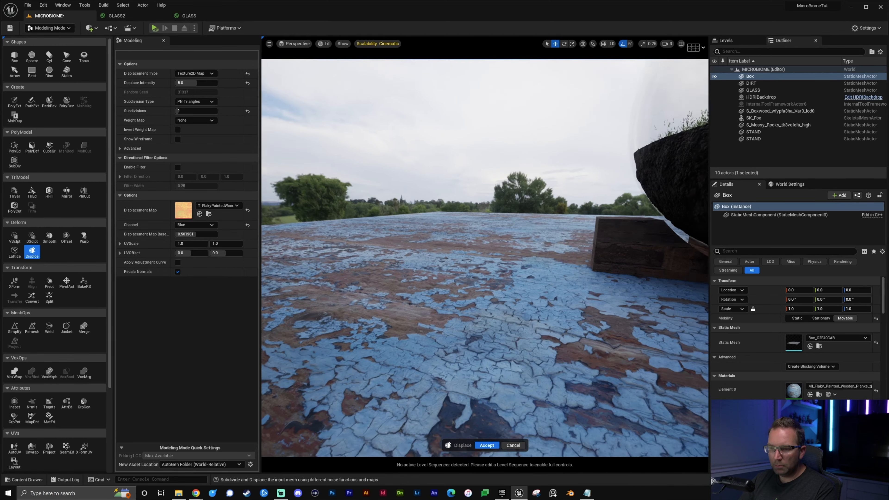
right_drag(485, 258, 517, 260)
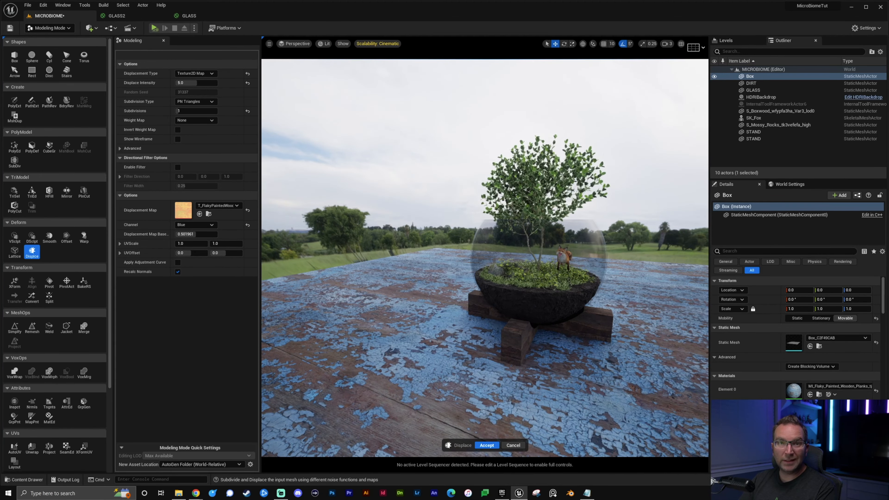
right_drag(531, 394, 515, 408)
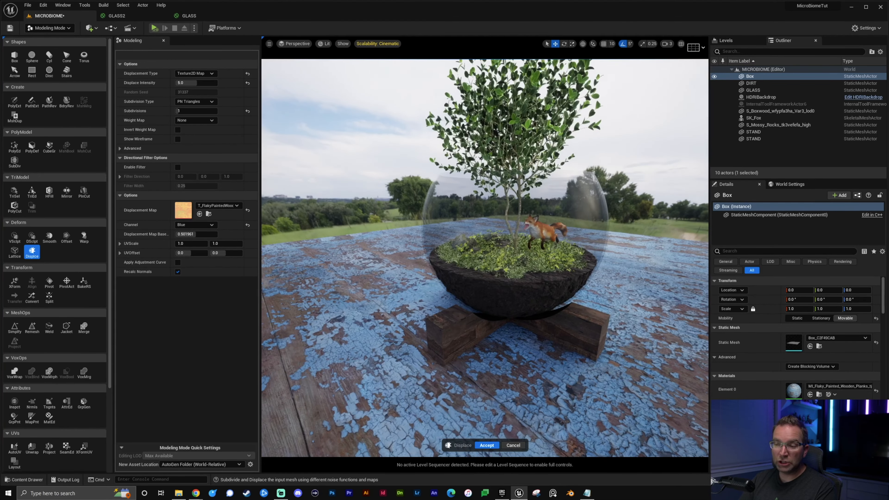
click(486, 445)
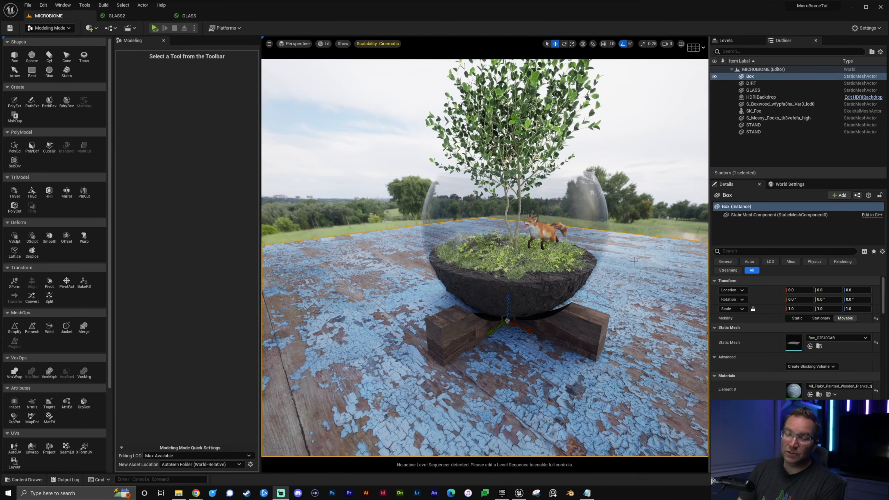
Return to Select Mode, add a Cine Camera Actor to the scene and reset its location to the origin
right_drag(515, 280, 560, 301)
mouse_move(500, 280)
right_down()
mouse_move(559, 292)
mouse_move(476, 280)
mouse_move(516, 280)
mouse_move(497, 278)
mouse_move(453, 290)
mouse_move(490, 279)
right_up()
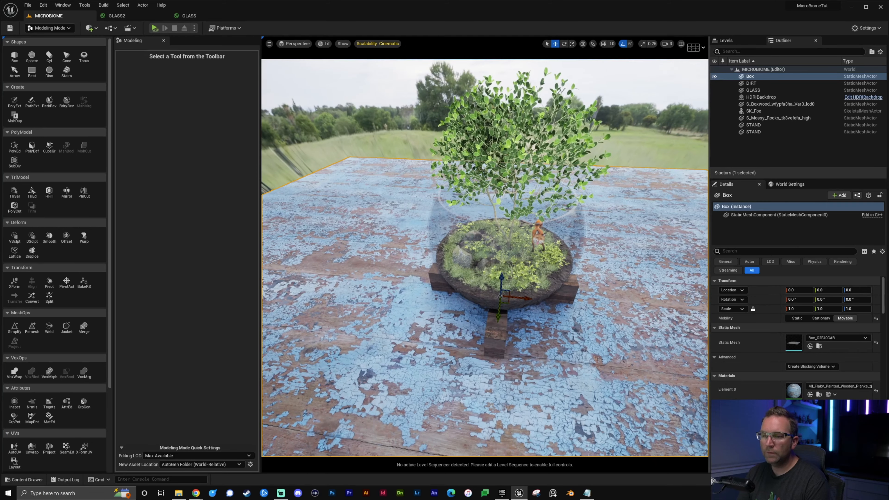
click(57, 31)
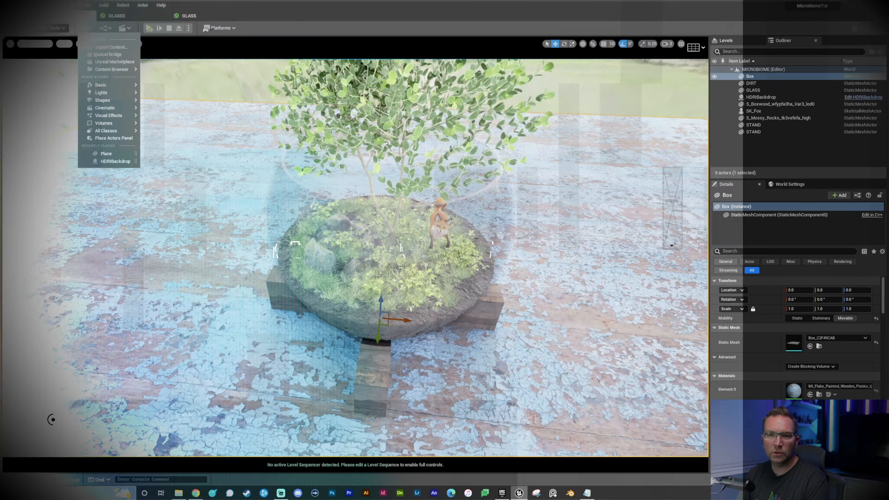
mouse_move(108, 108)
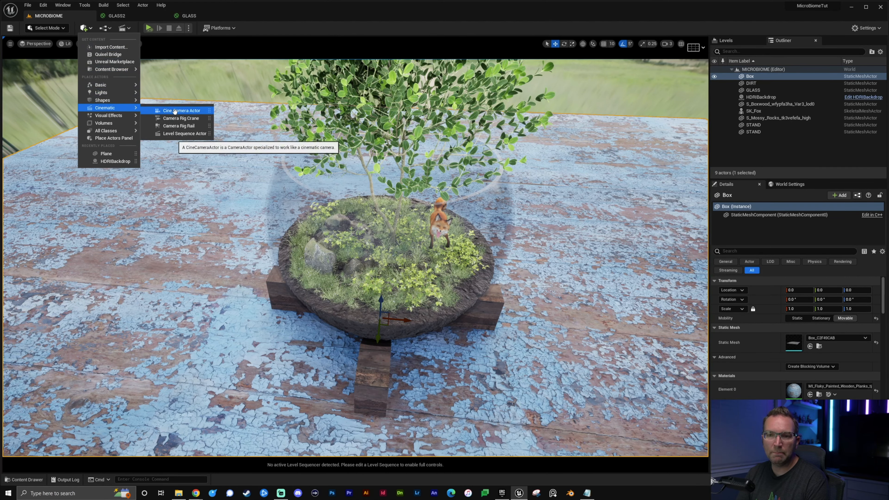
click(186, 110)
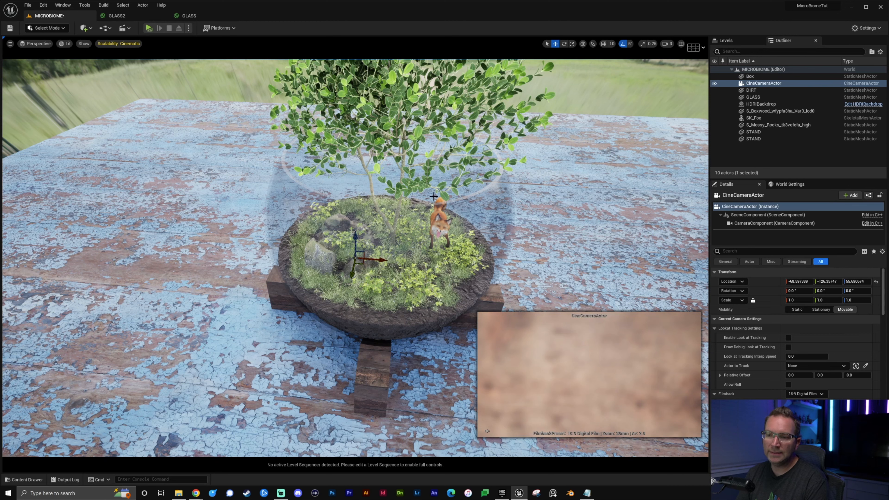
key(s)
right_drag(388, 235, 410, 236)
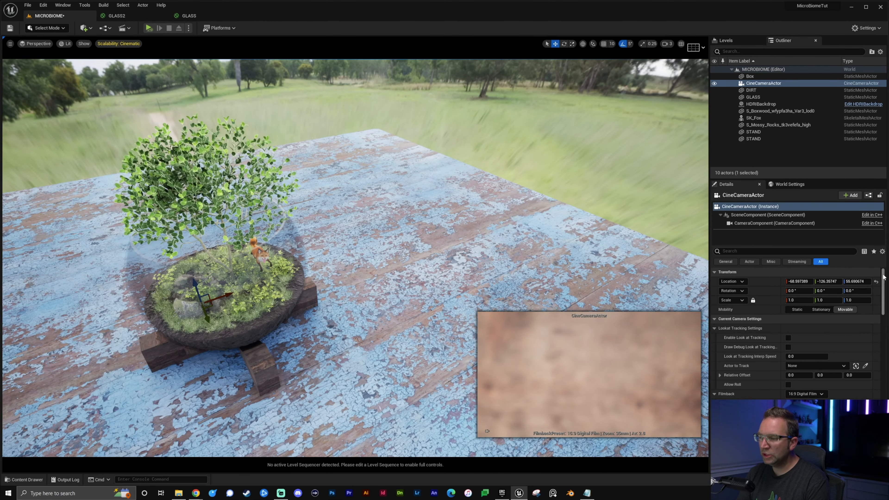
click(876, 282)
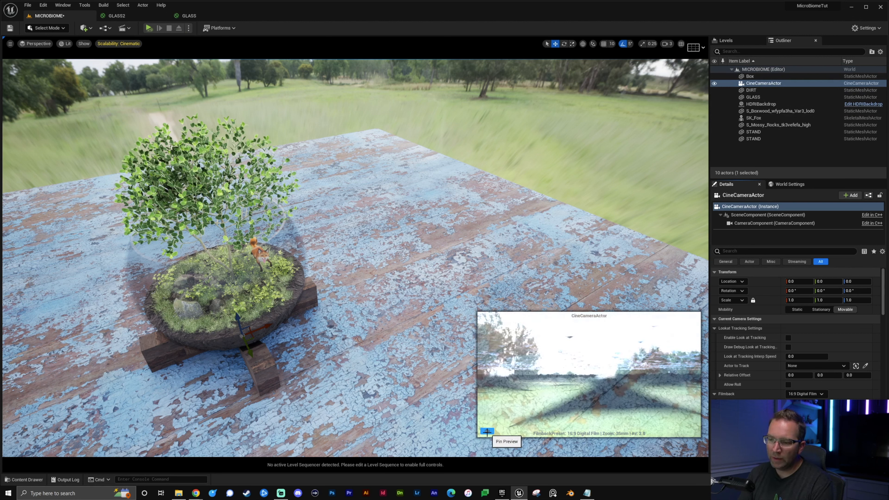
Move the cine camera back and up from the bowl, to about X -1606 and Z 589
right_drag(383, 343, 339, 324)
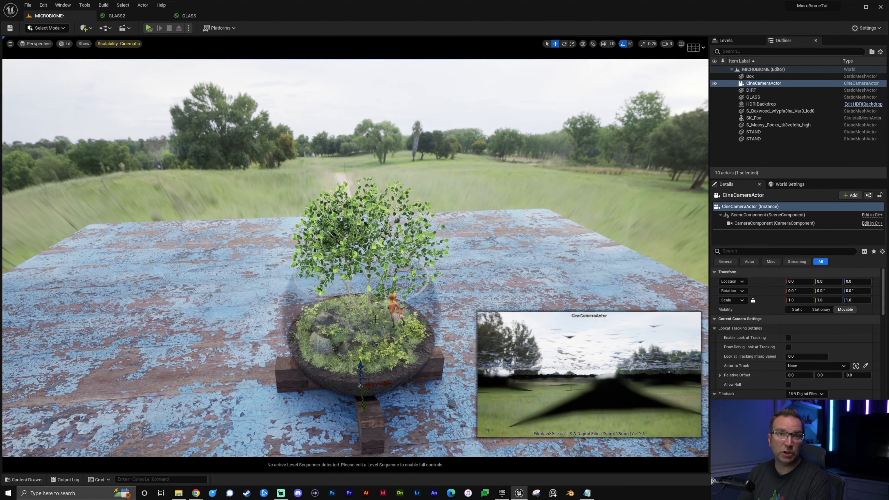
key(s)
right_drag(296, 267, 416, 359)
key(a)
key(s)
right_drag(227, 319, 290, 344)
key(a)
drag(278, 259, 538, 209)
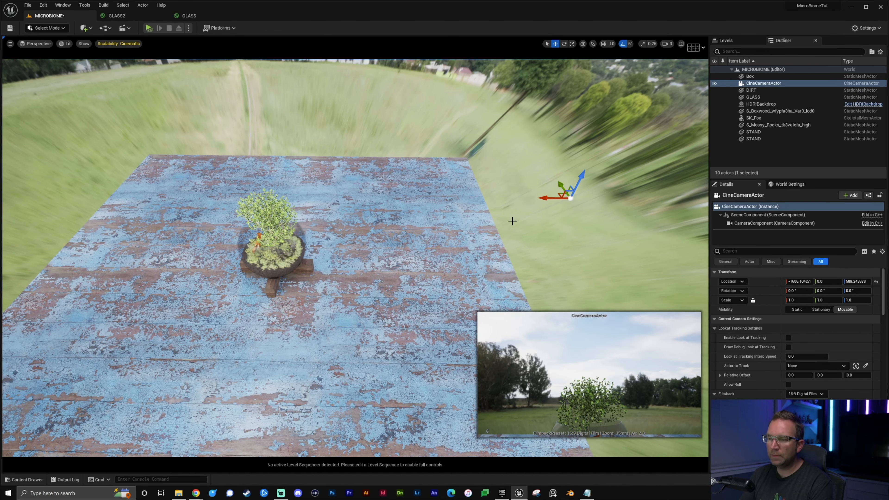
right_drag(512, 221, 513, 205)
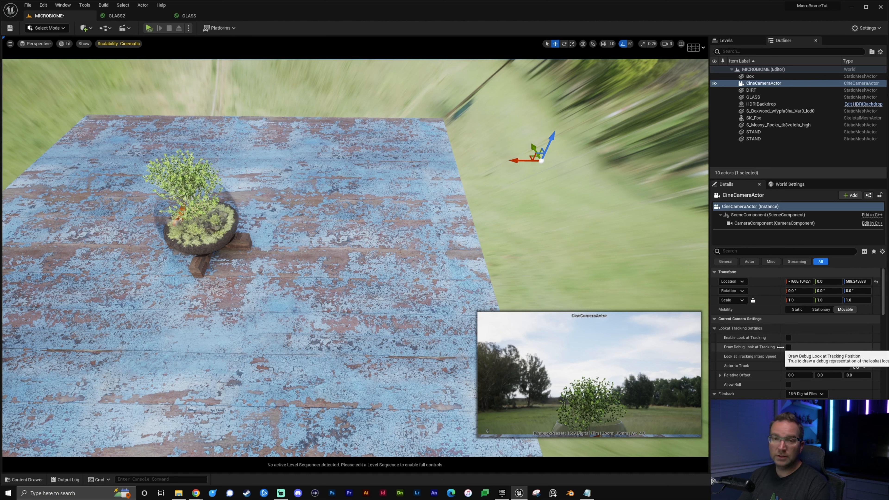
Set the cine camera's Min FStop to 0 and its current focal length to 100 mm
scroll(763, 365, down, 5)
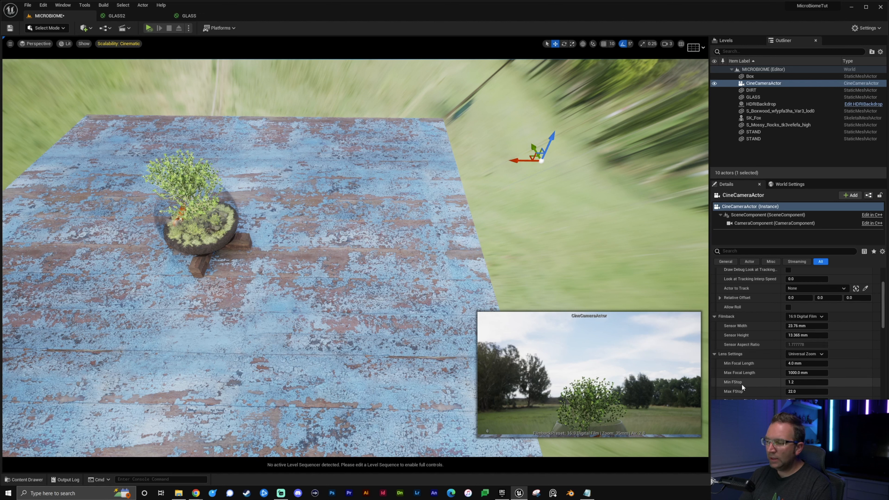
click(803, 381)
text(0)
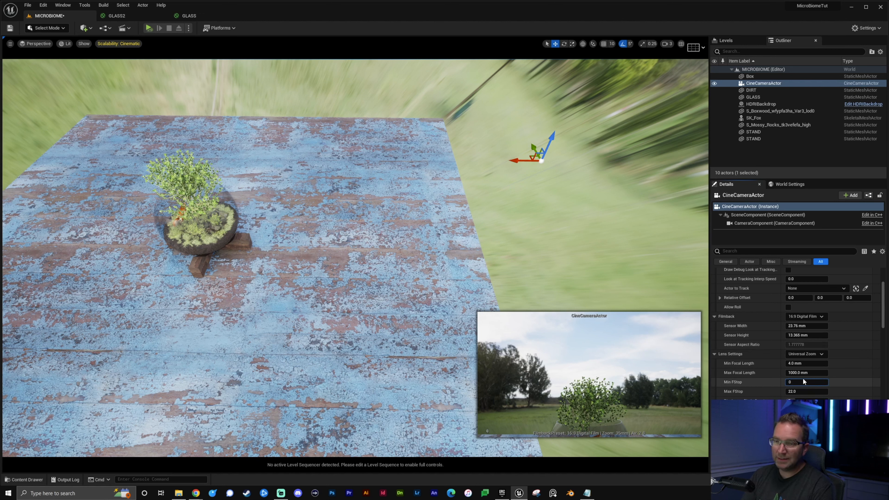
key(Return)
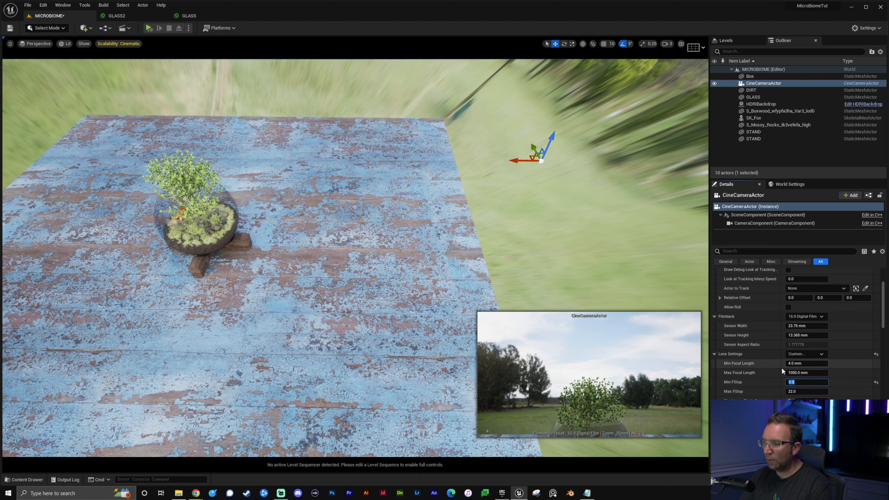
scroll(774, 373, down, 2)
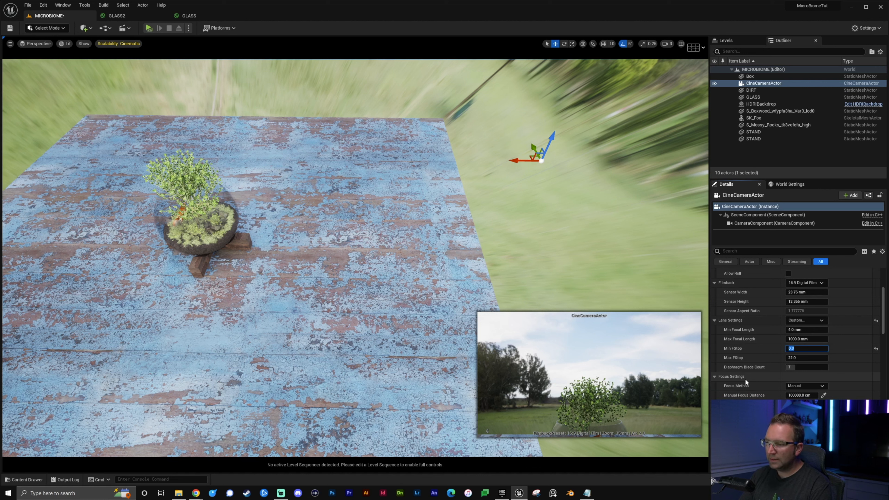
scroll(745, 378, down, 2)
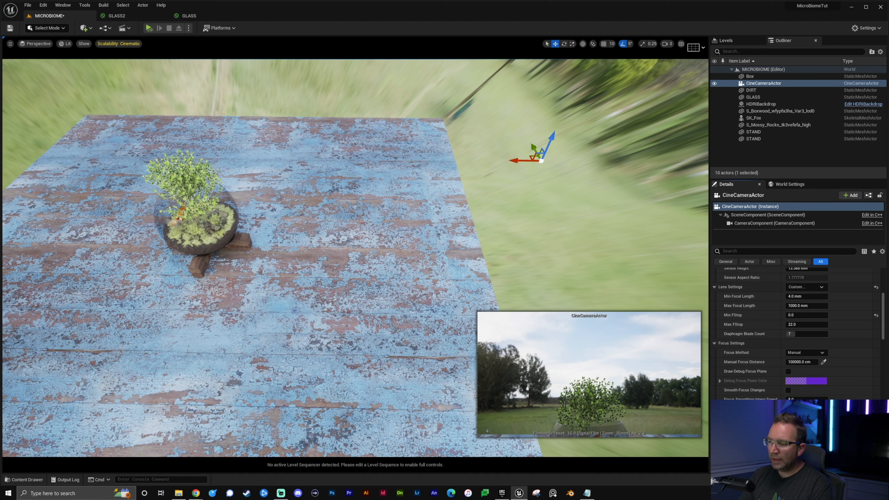
text(100)
key(Return)
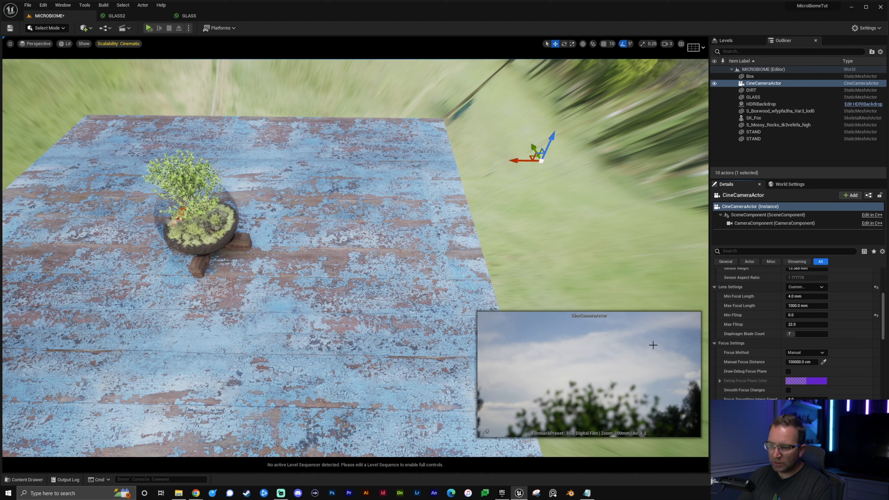
Move the cine camera farther back from the bowl, to about X -4803, and tilt it about 3.5° to frame the bowl
drag(525, 161, 644, 162)
key(s)
right_drag(634, 180, 634, 172)
drag(528, 209, 659, 210)
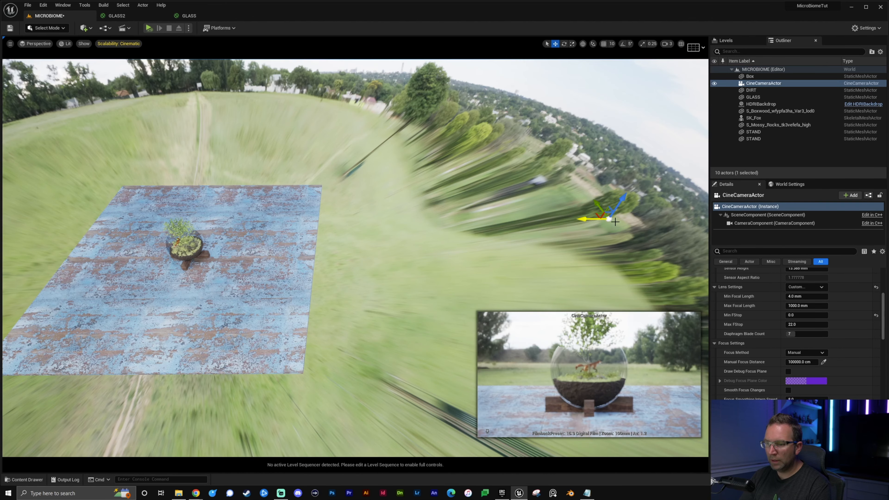
key(e)
drag(601, 198, 615, 251)
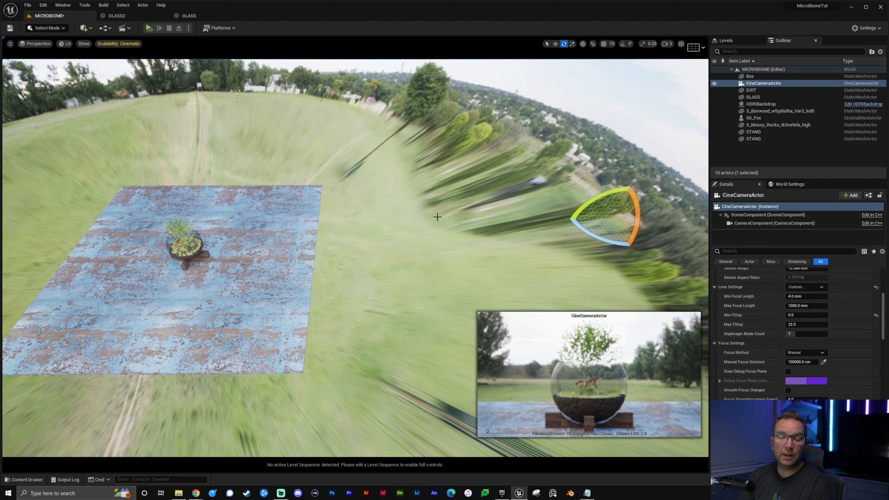
Set the cine camera's manual focus distance to about 4833 cm with the debug focus plane as a guide, and hide the plane
right_drag(438, 217, 400, 199)
key(w)
right_drag(445, 249, 446, 249)
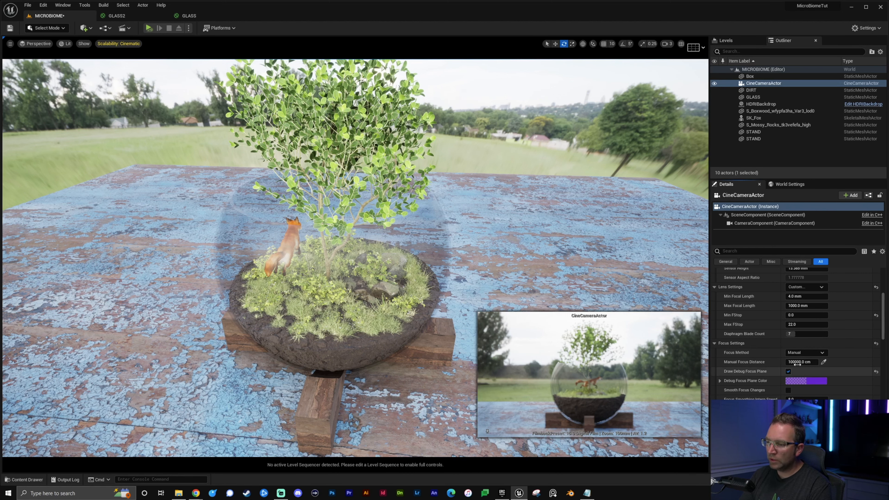
mouse_move(574, 270)
right_down()
mouse_move(602, 280)
mouse_move(651, 252)
mouse_move(545, 255)
mouse_move(574, 262)
mouse_move(563, 261)
right_up()
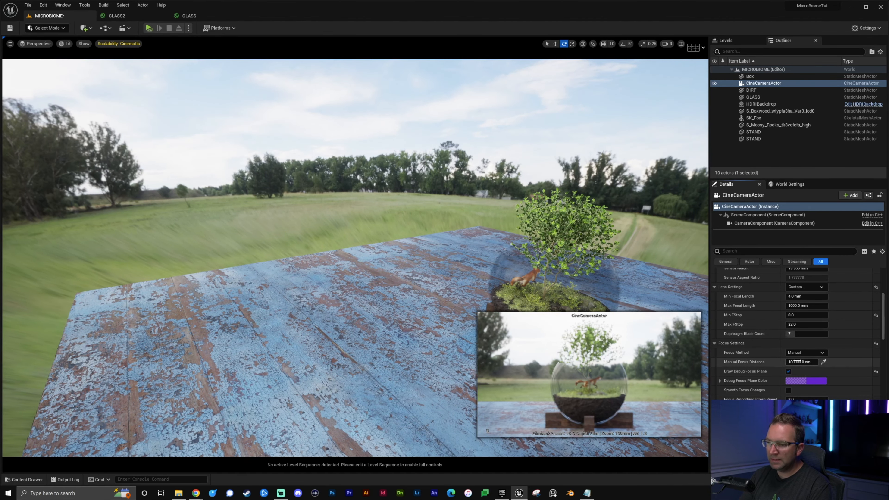
drag(802, 362, 778, 362)
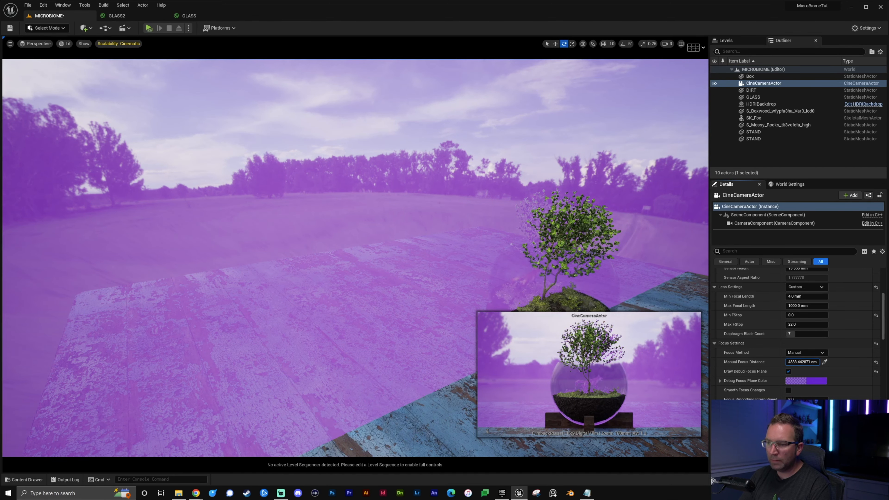
key(w)
right_drag(455, 245, 525, 259)
mouse_move(355, 258)
right_down()
mouse_move(391, 256)
mouse_move(315, 255)
right_up()
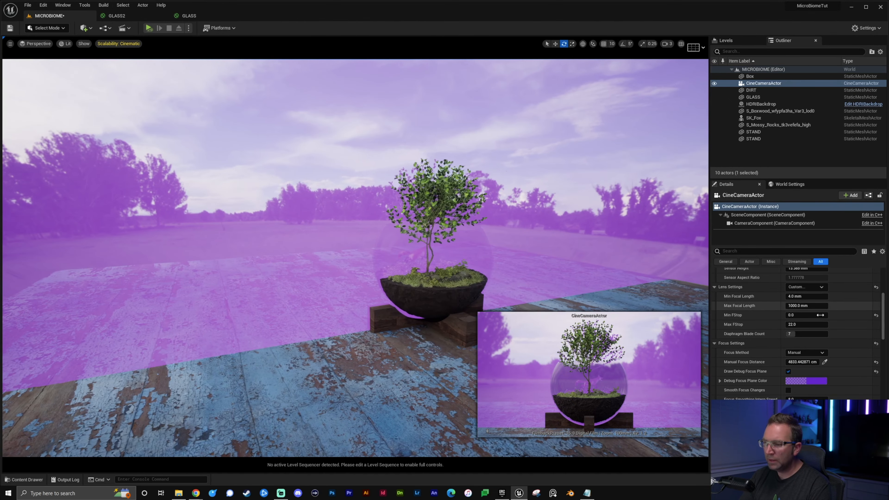
click(787, 371)
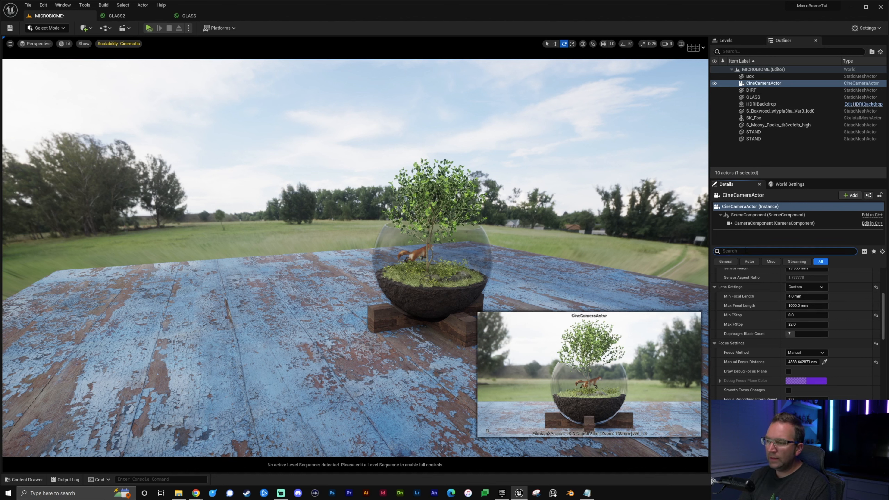
Override and enable Reference Depth Of Field in the cine camera's path tracing settings
text(path)
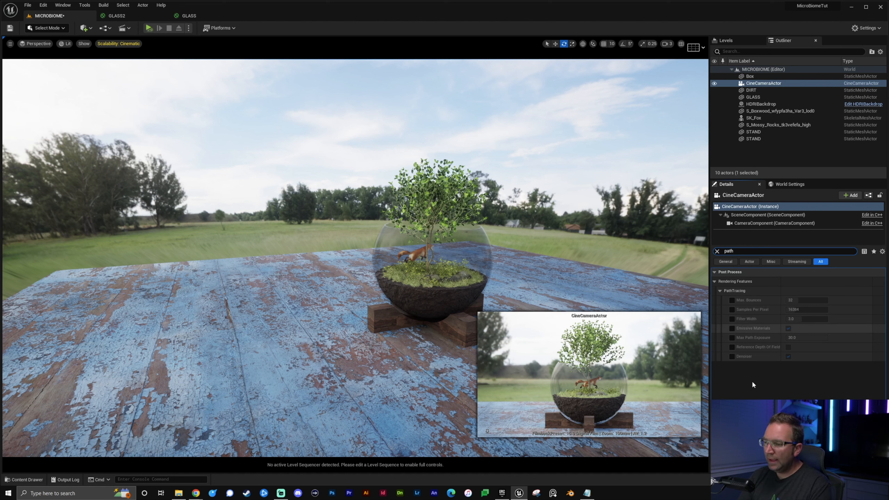
click(732, 347)
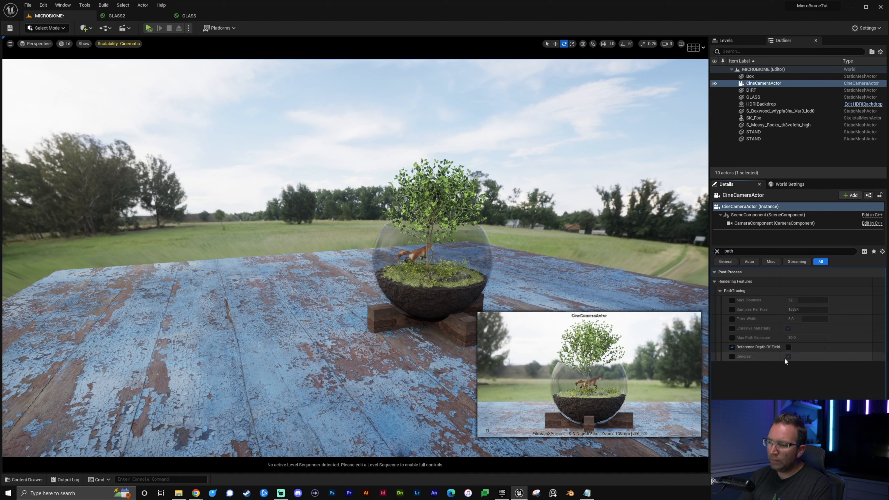
click(788, 347)
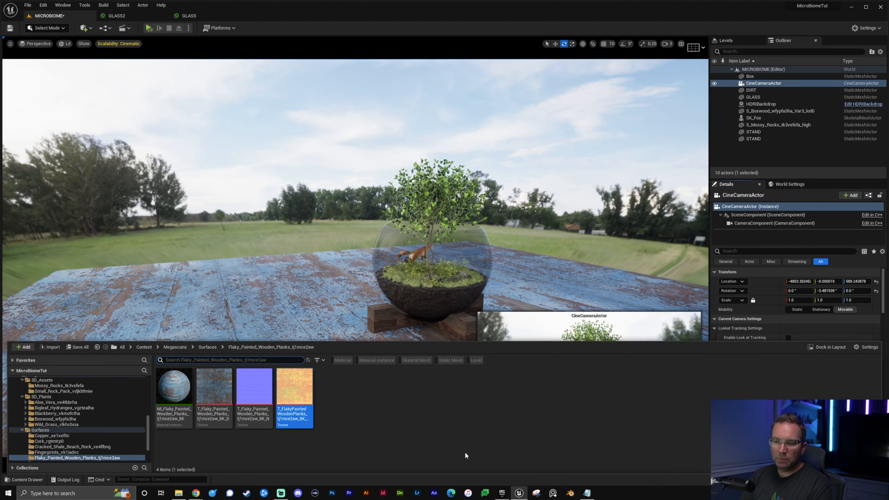
Replace the HDRIBackdrop's cubemap with brown_photostudio_04_8k from the project's MATERIALS folder
scroll(67, 414, up, 5)
scroll(67, 414, up, 3)
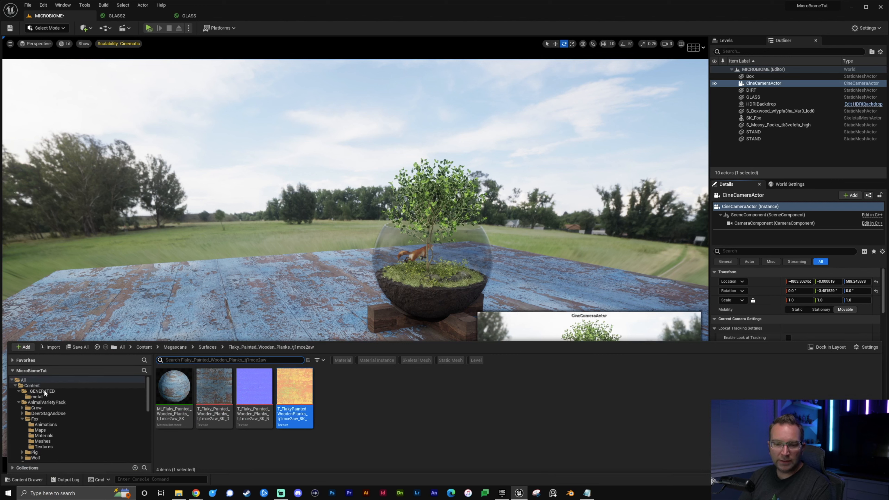
click(36, 385)
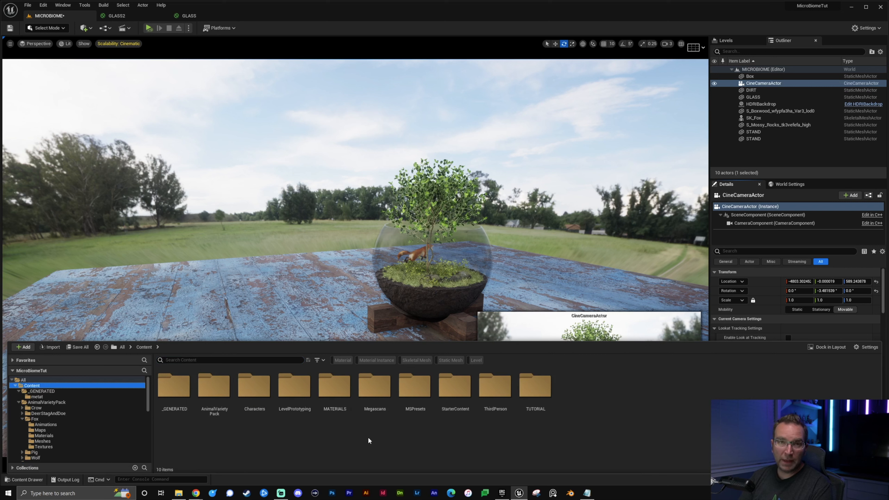
double_click(334, 387)
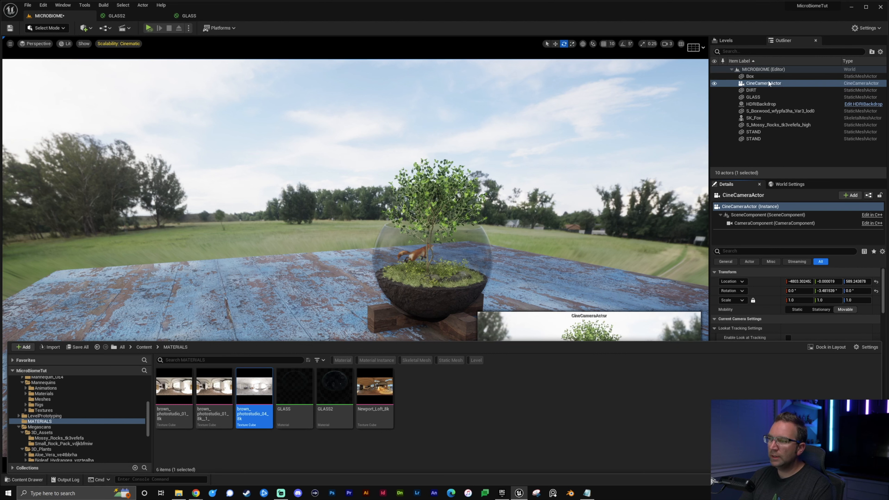
click(759, 104)
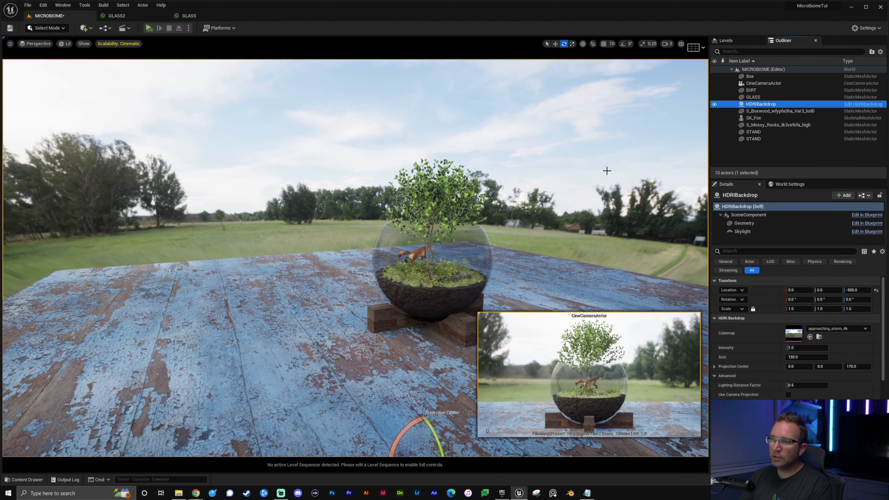
key(ctrl+space)
drag(254, 387, 760, 303)
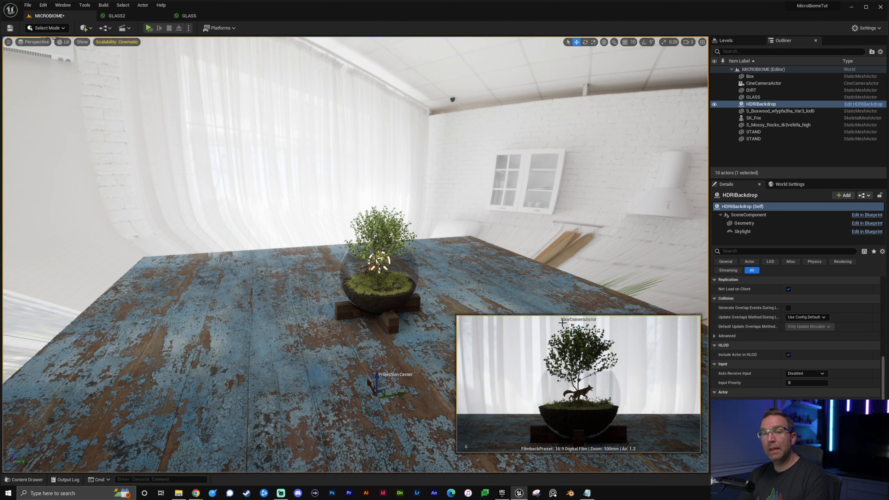
Set the cine camera's exposure metering mode to Manual and enable its exposure compensation override
click(763, 83)
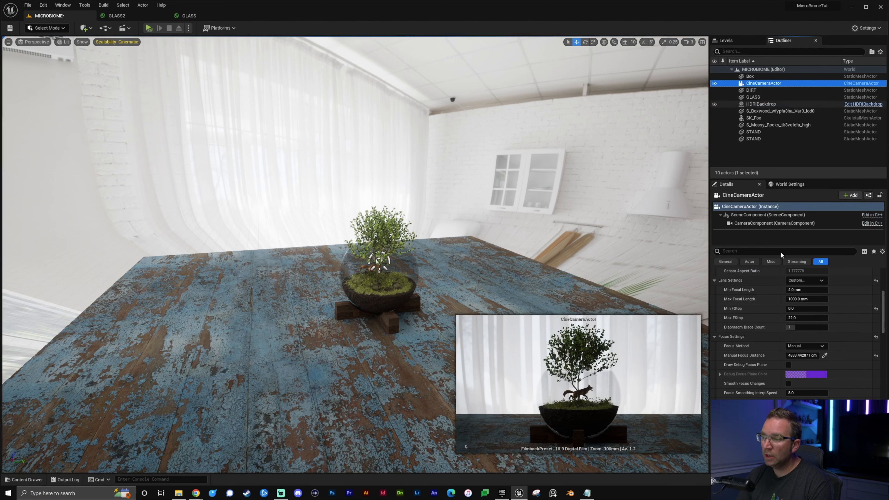
scroll(833, 318, down, 10)
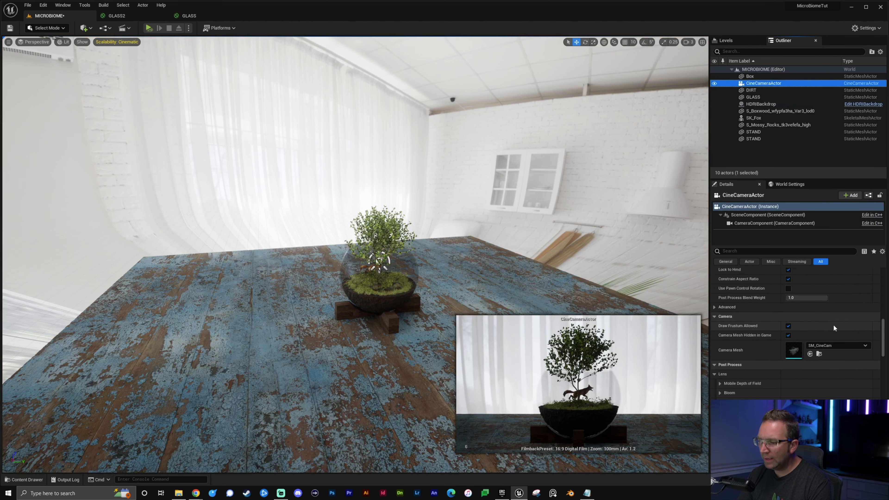
scroll(833, 328, down, 3)
click(720, 357)
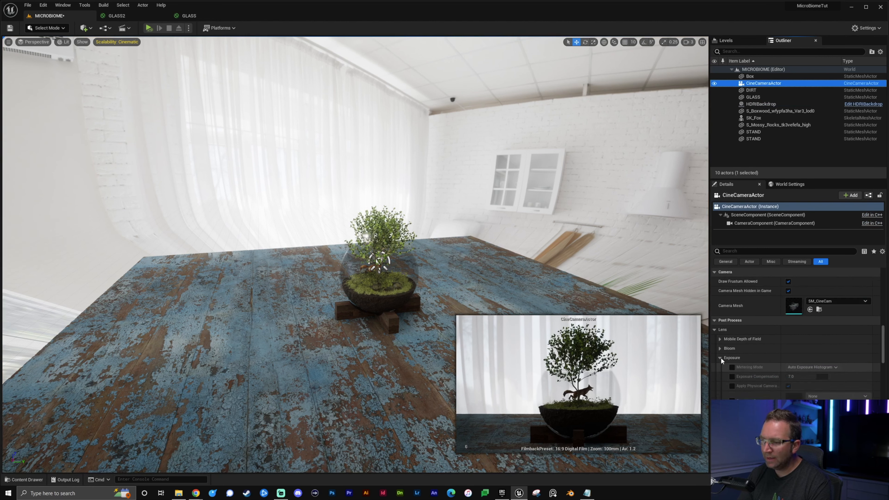
click(732, 366)
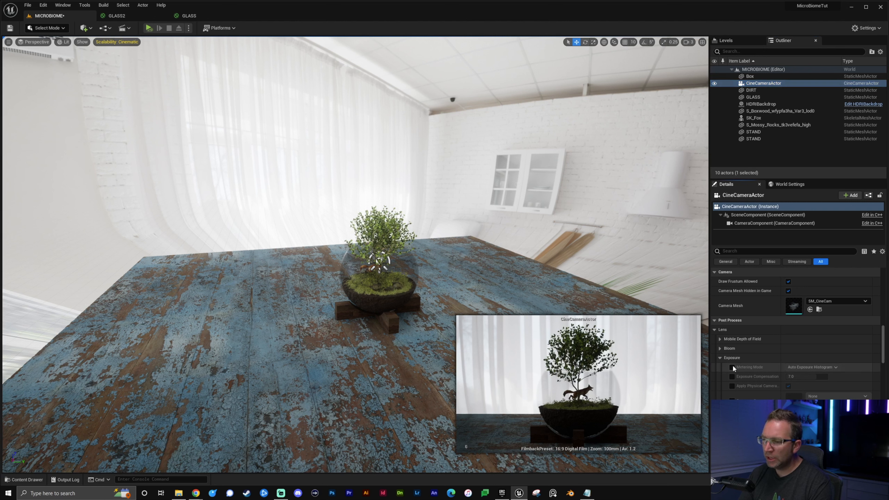
click(807, 367)
click(802, 382)
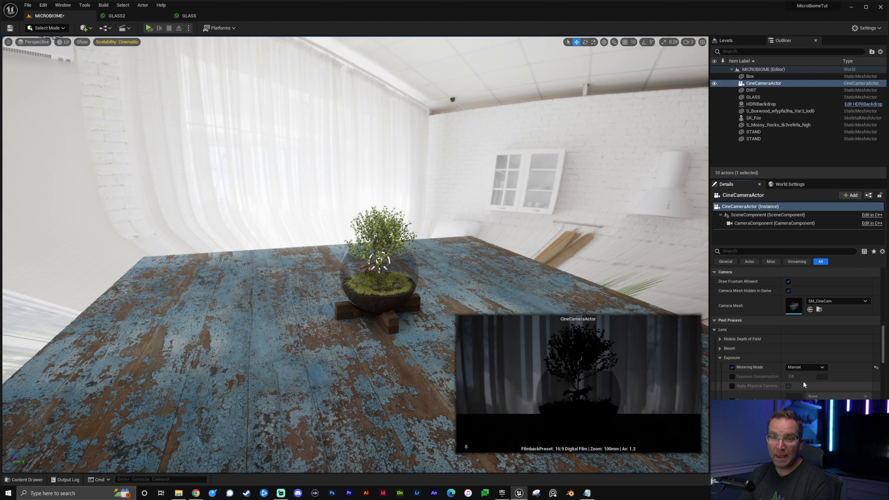
click(731, 376)
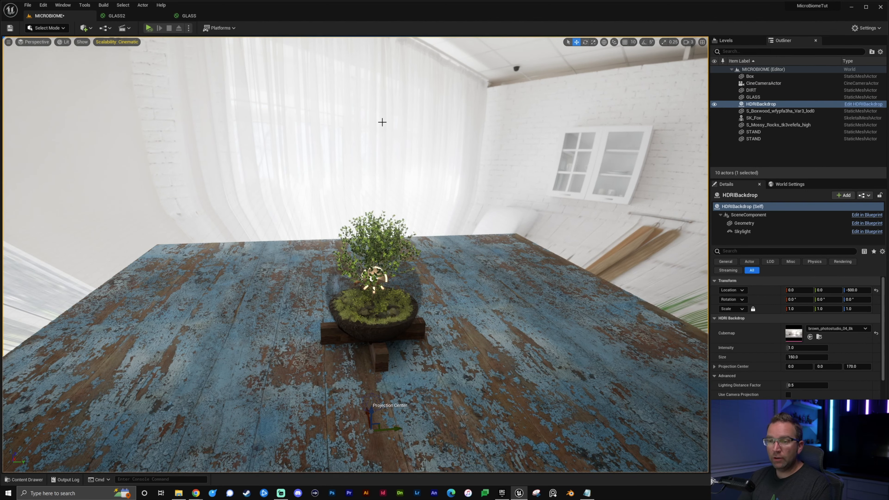
Set the HDRIBackdrop's size to 500
click(802, 356)
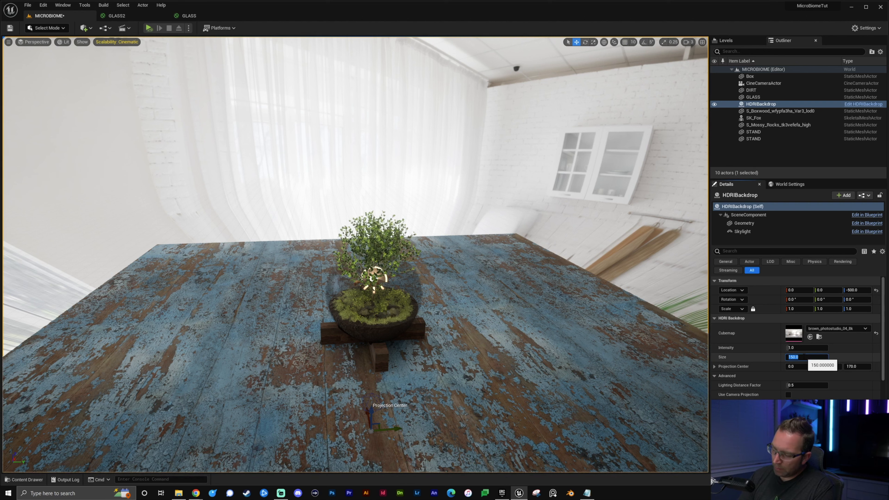
text(500)
key(Return)
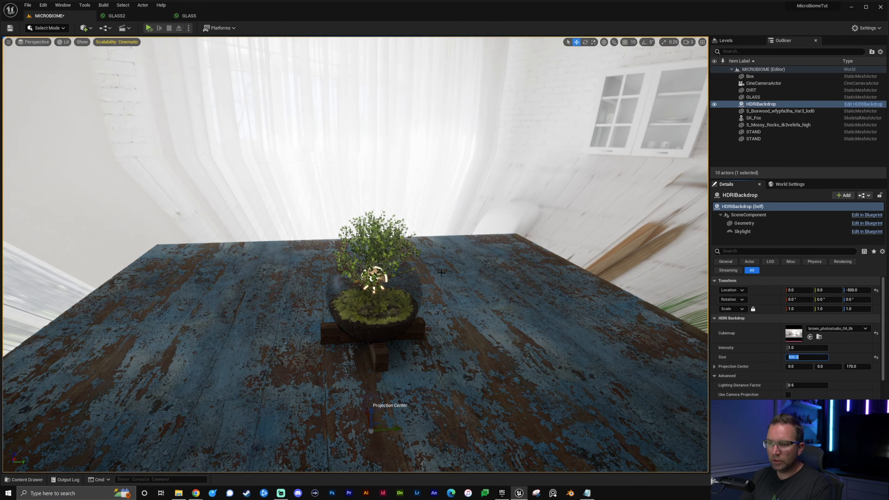
right_drag(490, 273, 420, 250)
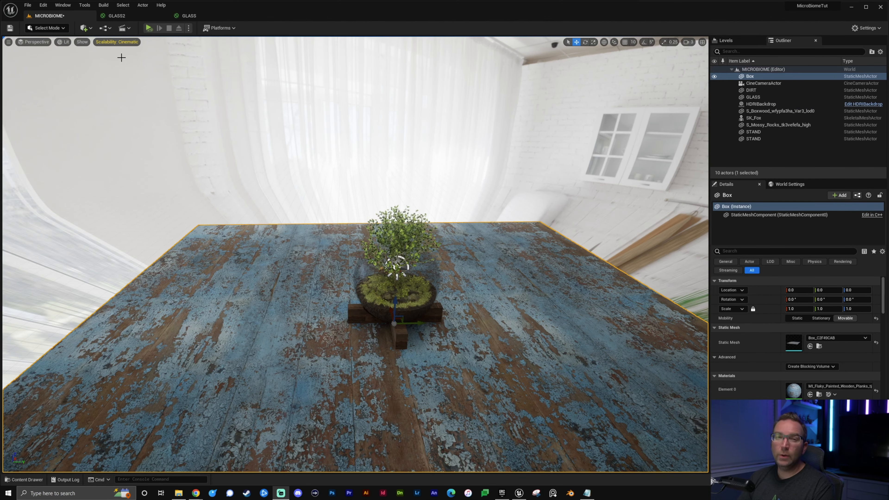
View the scene through the CineCameraActor and choose another view mode for the viewport
click(35, 42)
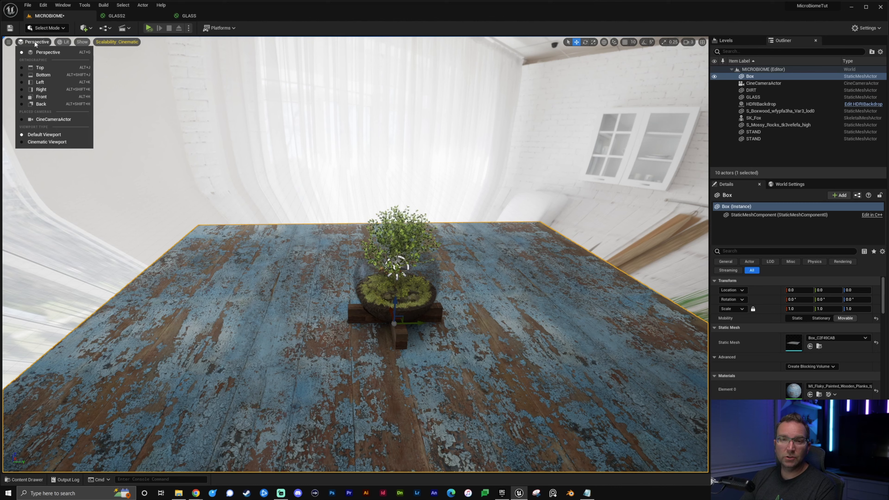
click(49, 118)
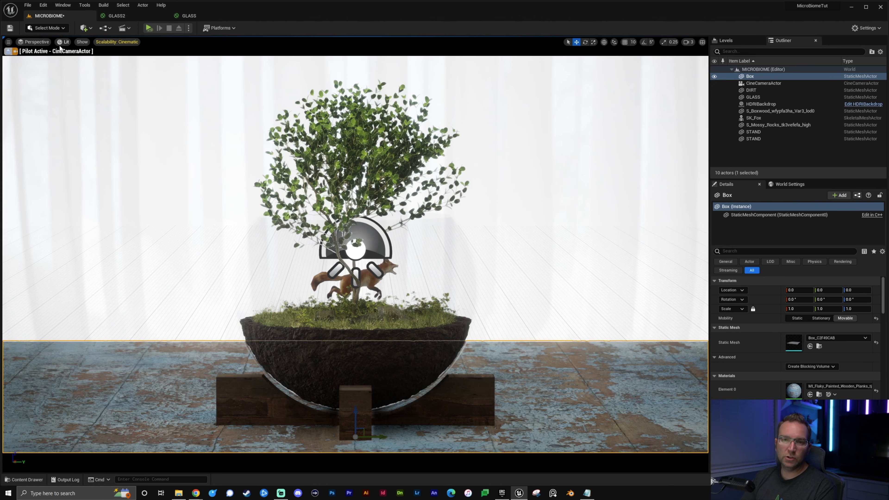
click(66, 42)
click(91, 123)
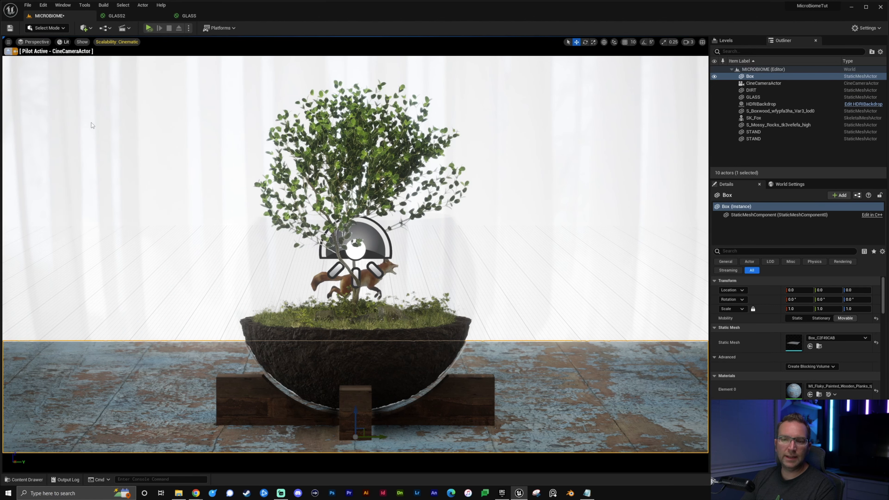